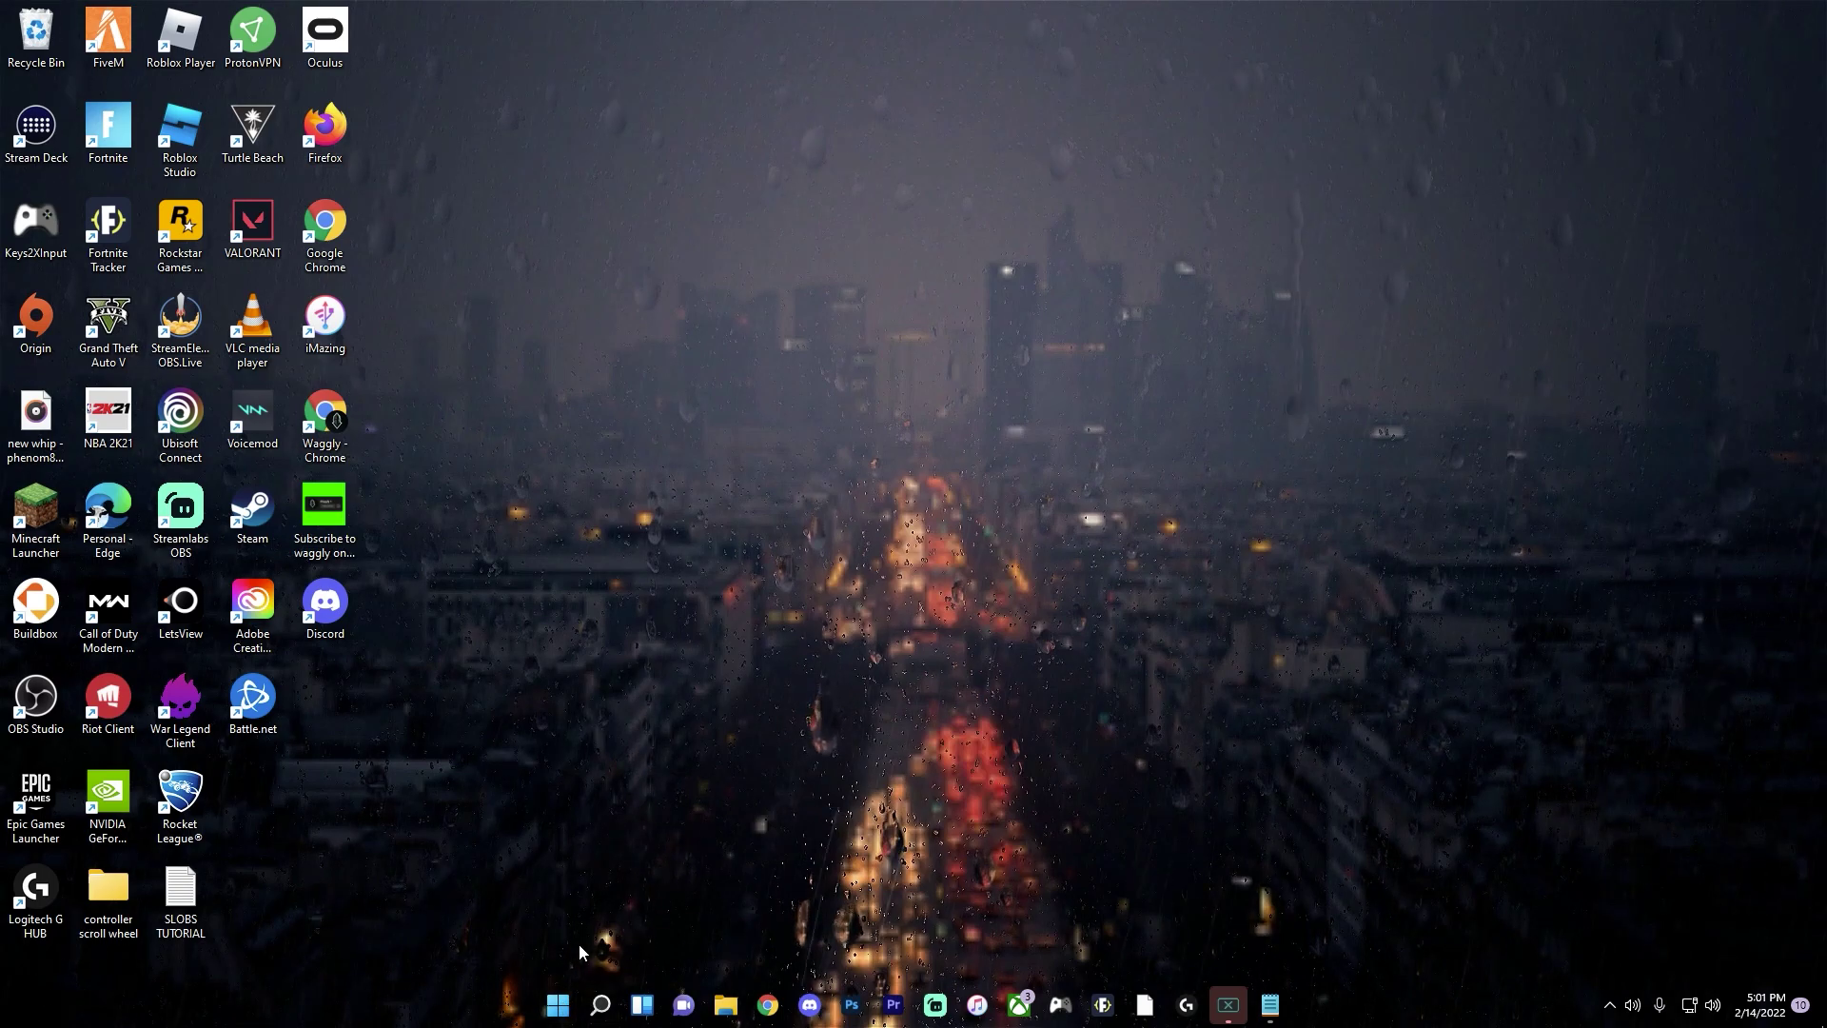
- Search Windows for 'streaml' and bring up the Streamlabs OBS app options
key("super+s")
type("streaml")
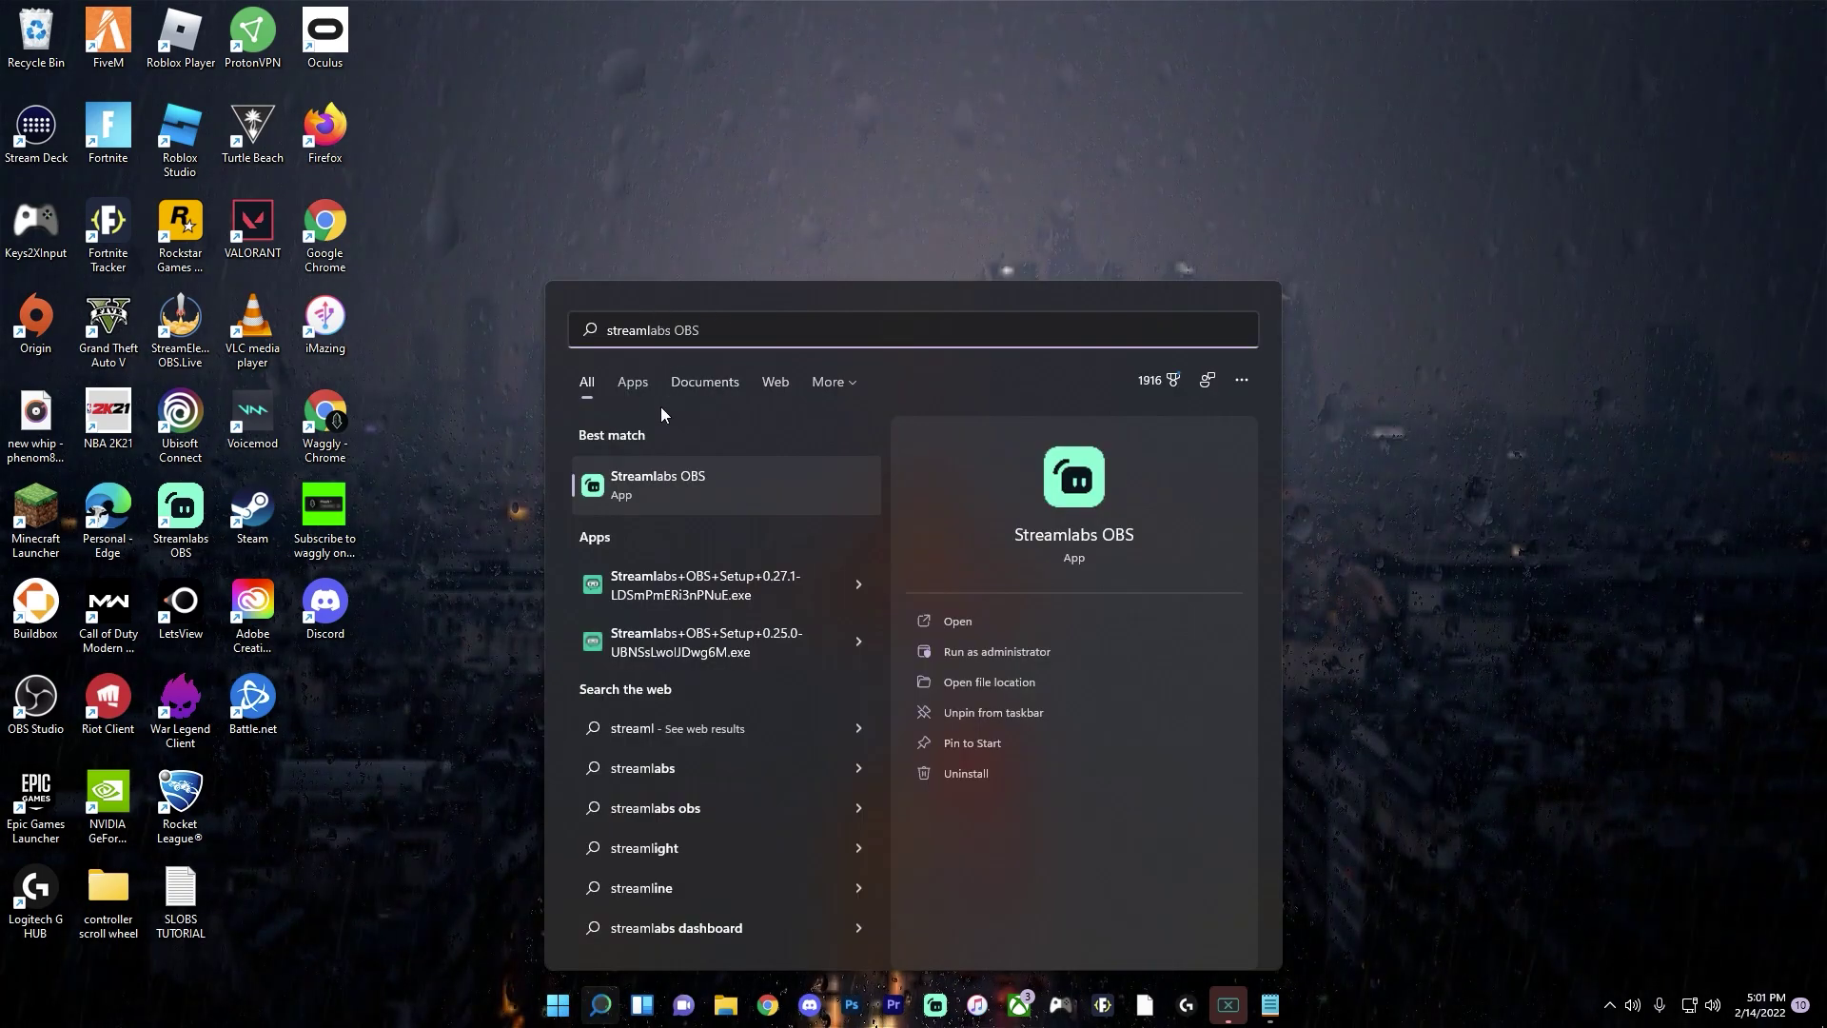
right_click(647, 478)
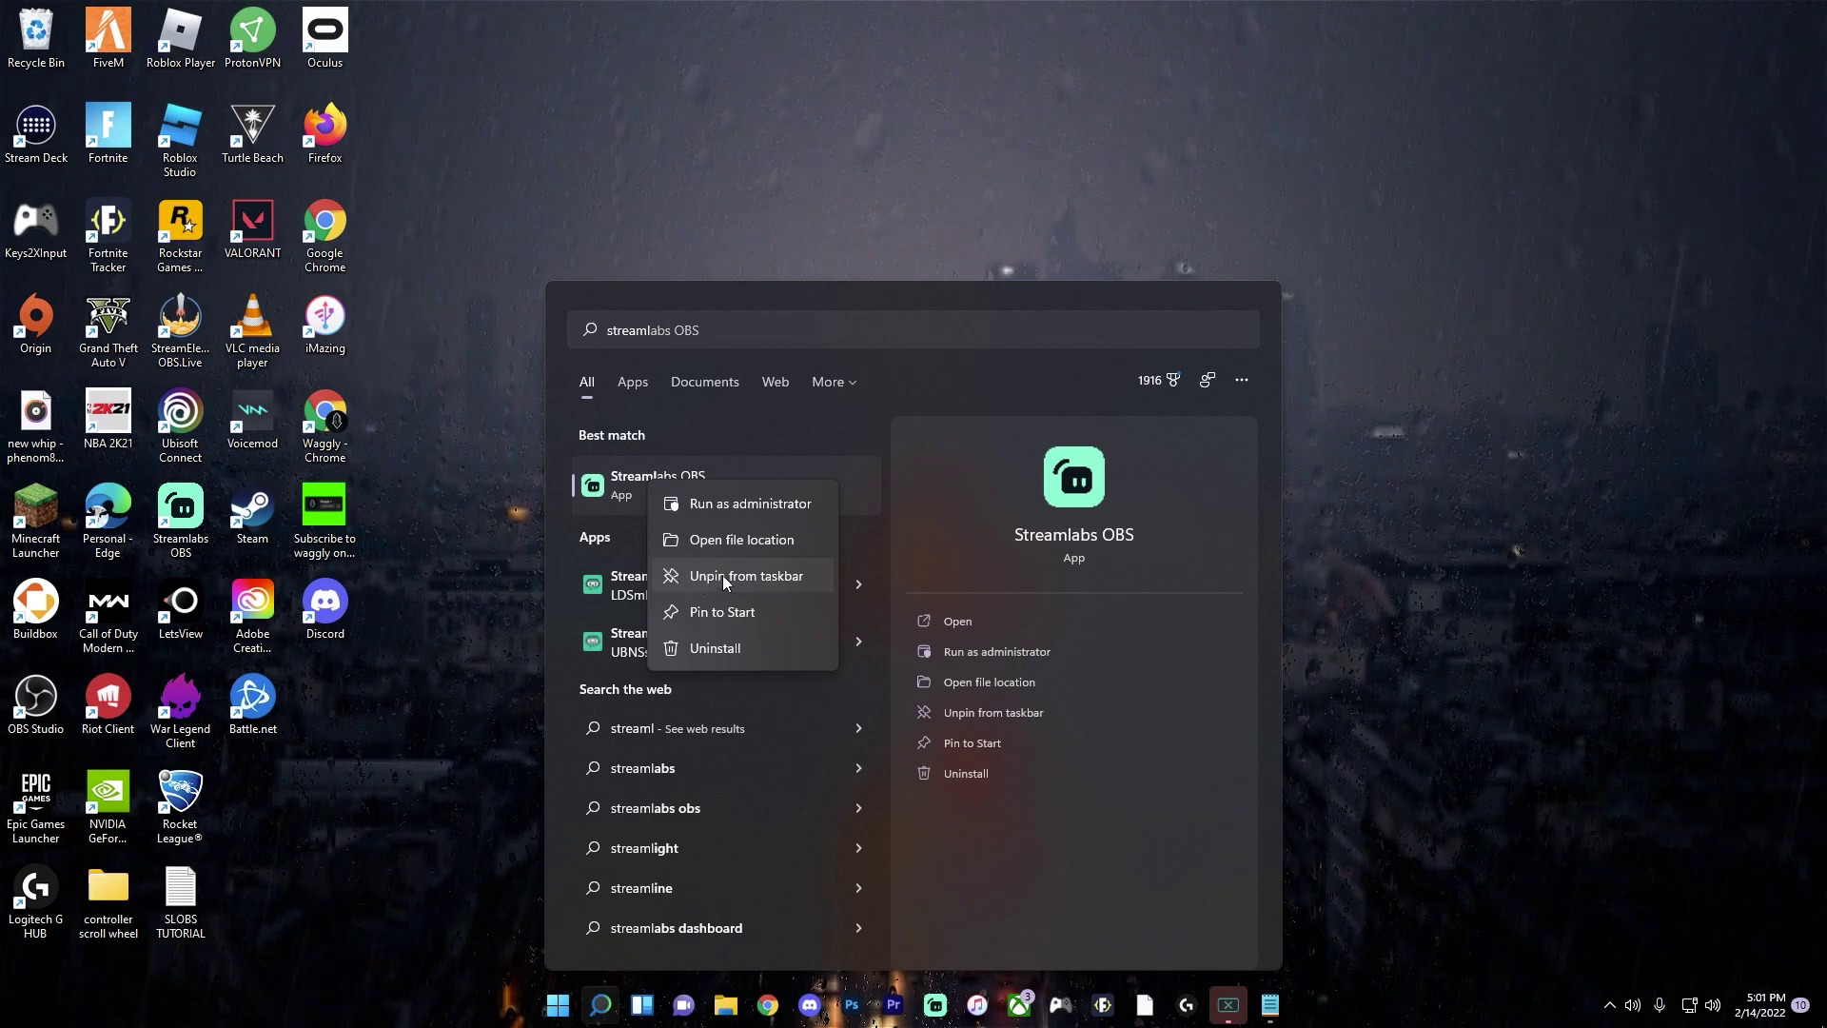
left_click(947, 1001)
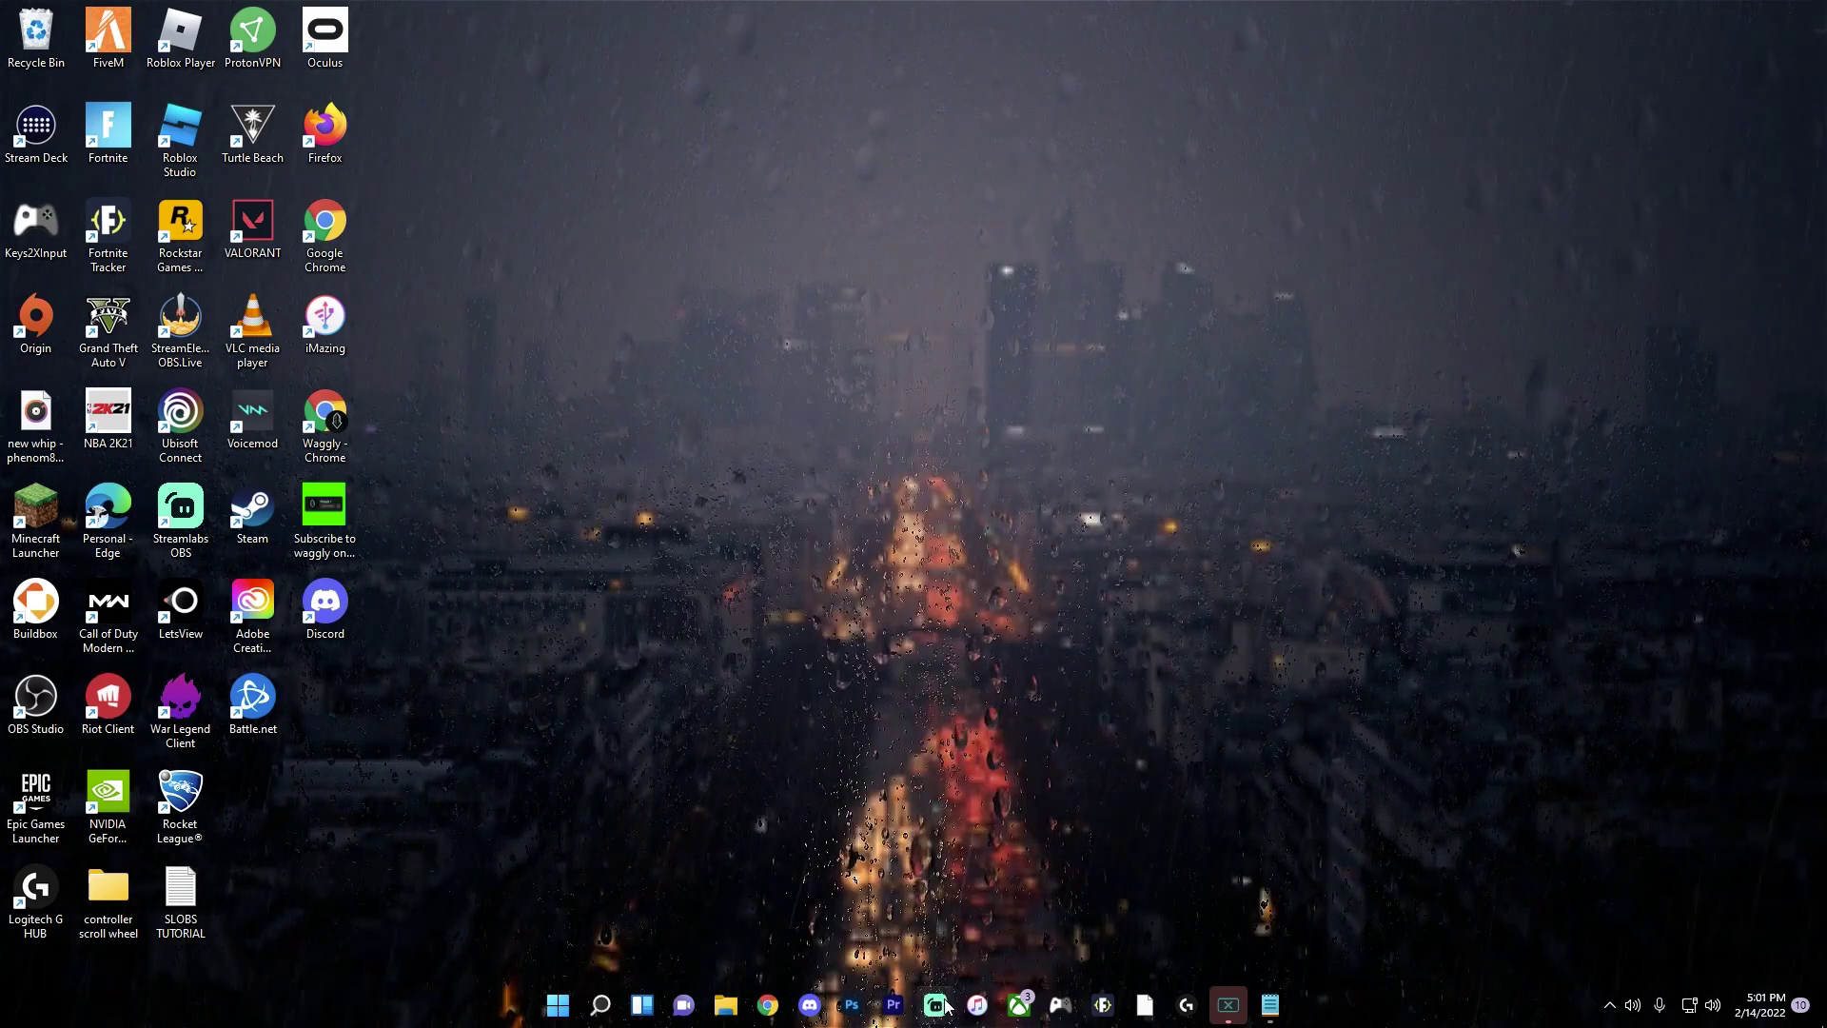
- Set the Streamlabs OBS shortcut to always run as administrator and apply the change
right_click(936, 1001)
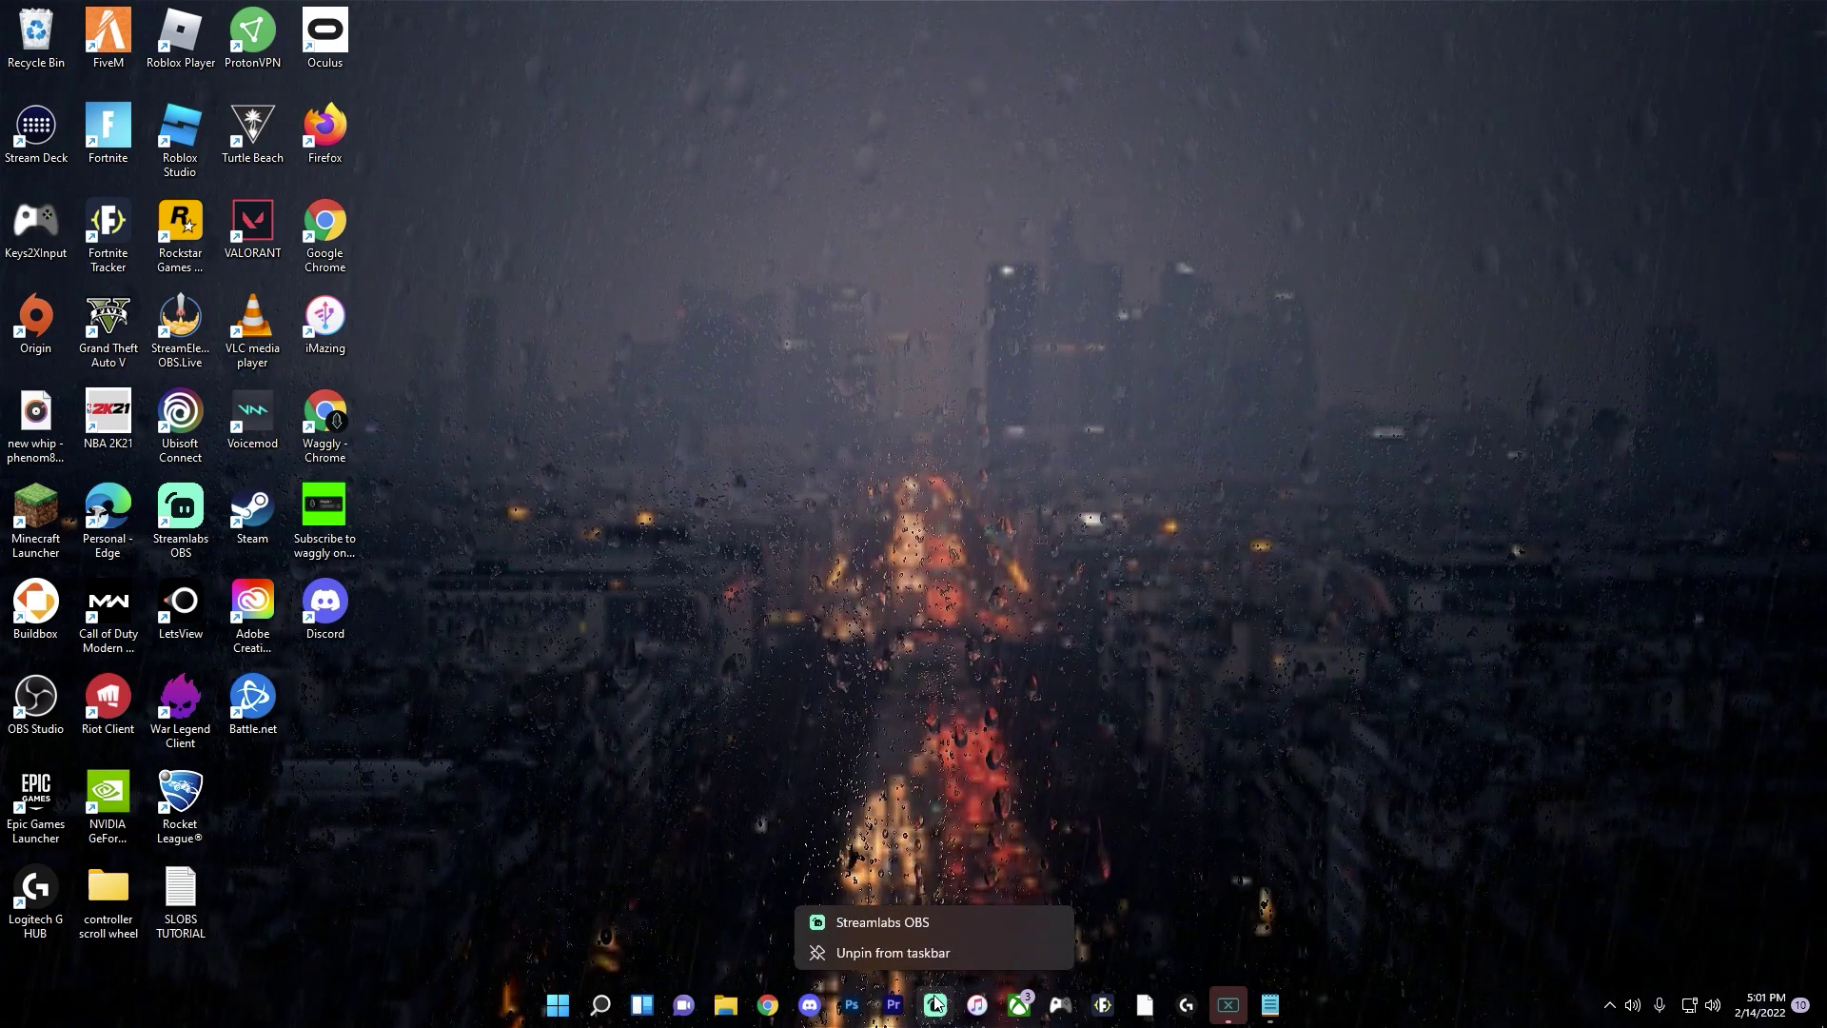
right_click(905, 928)
left_click(984, 912)
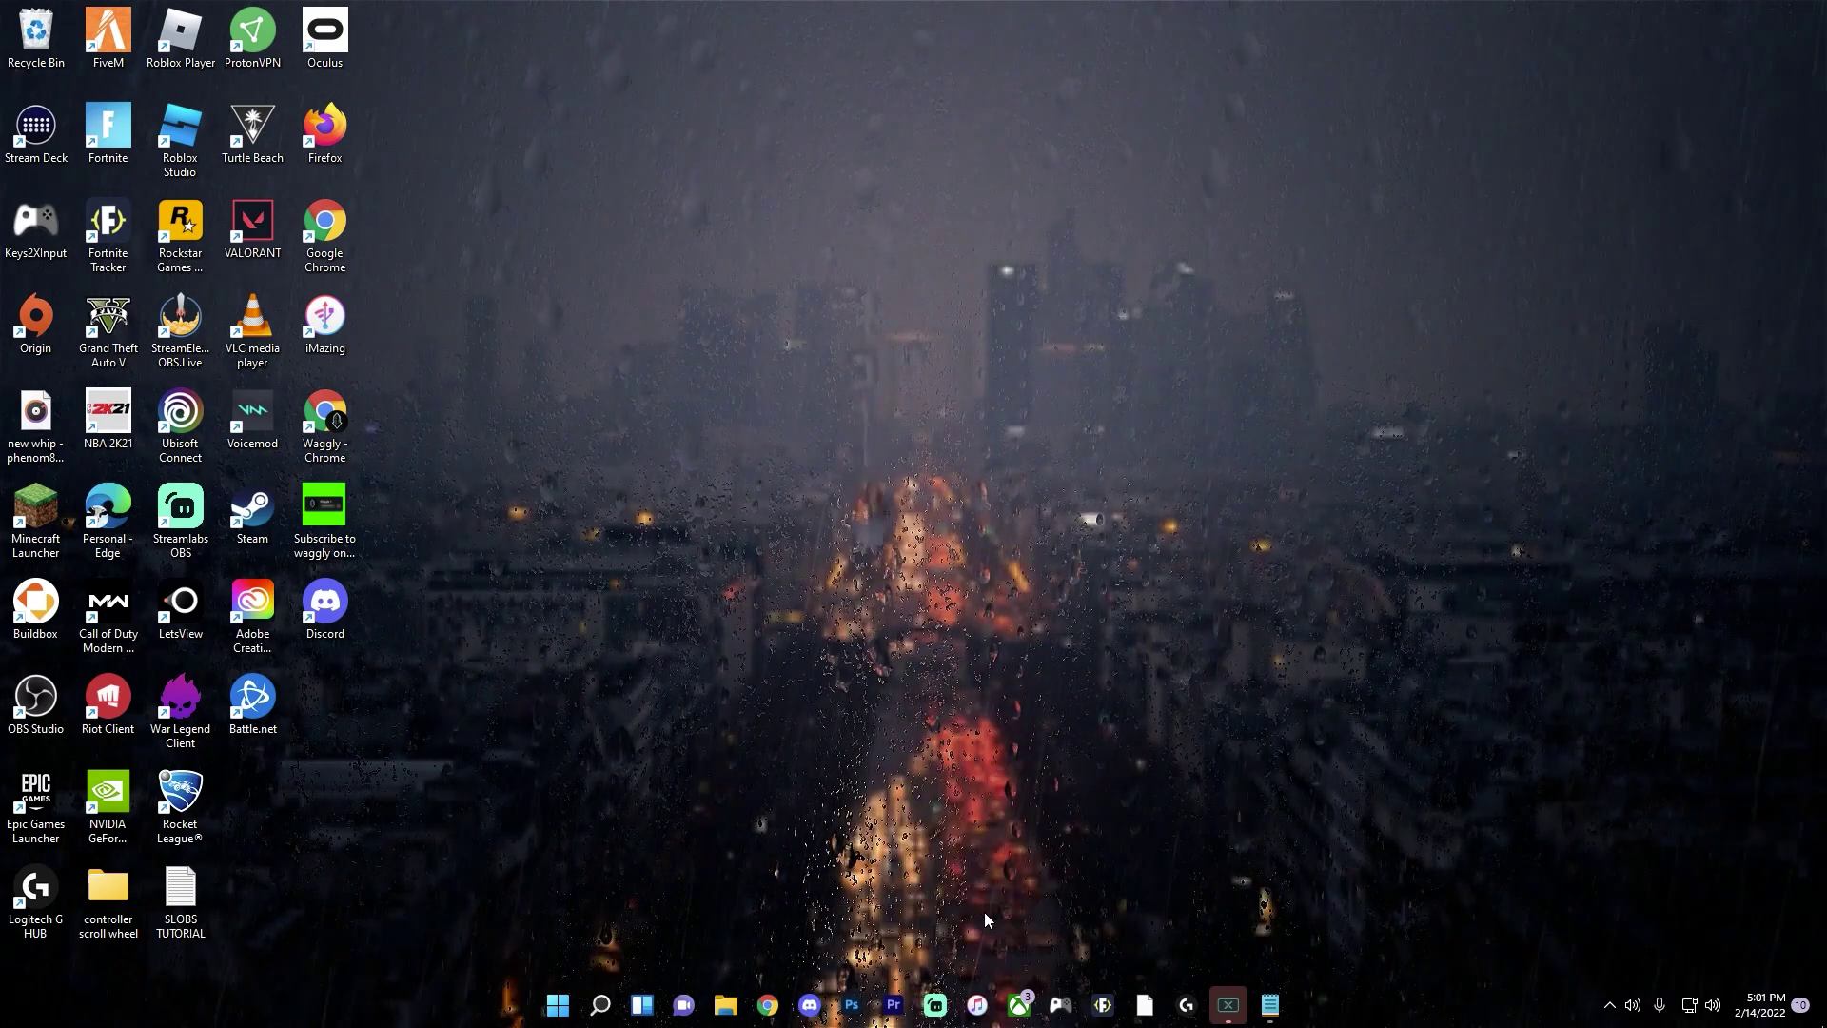
left_click(1231, 788)
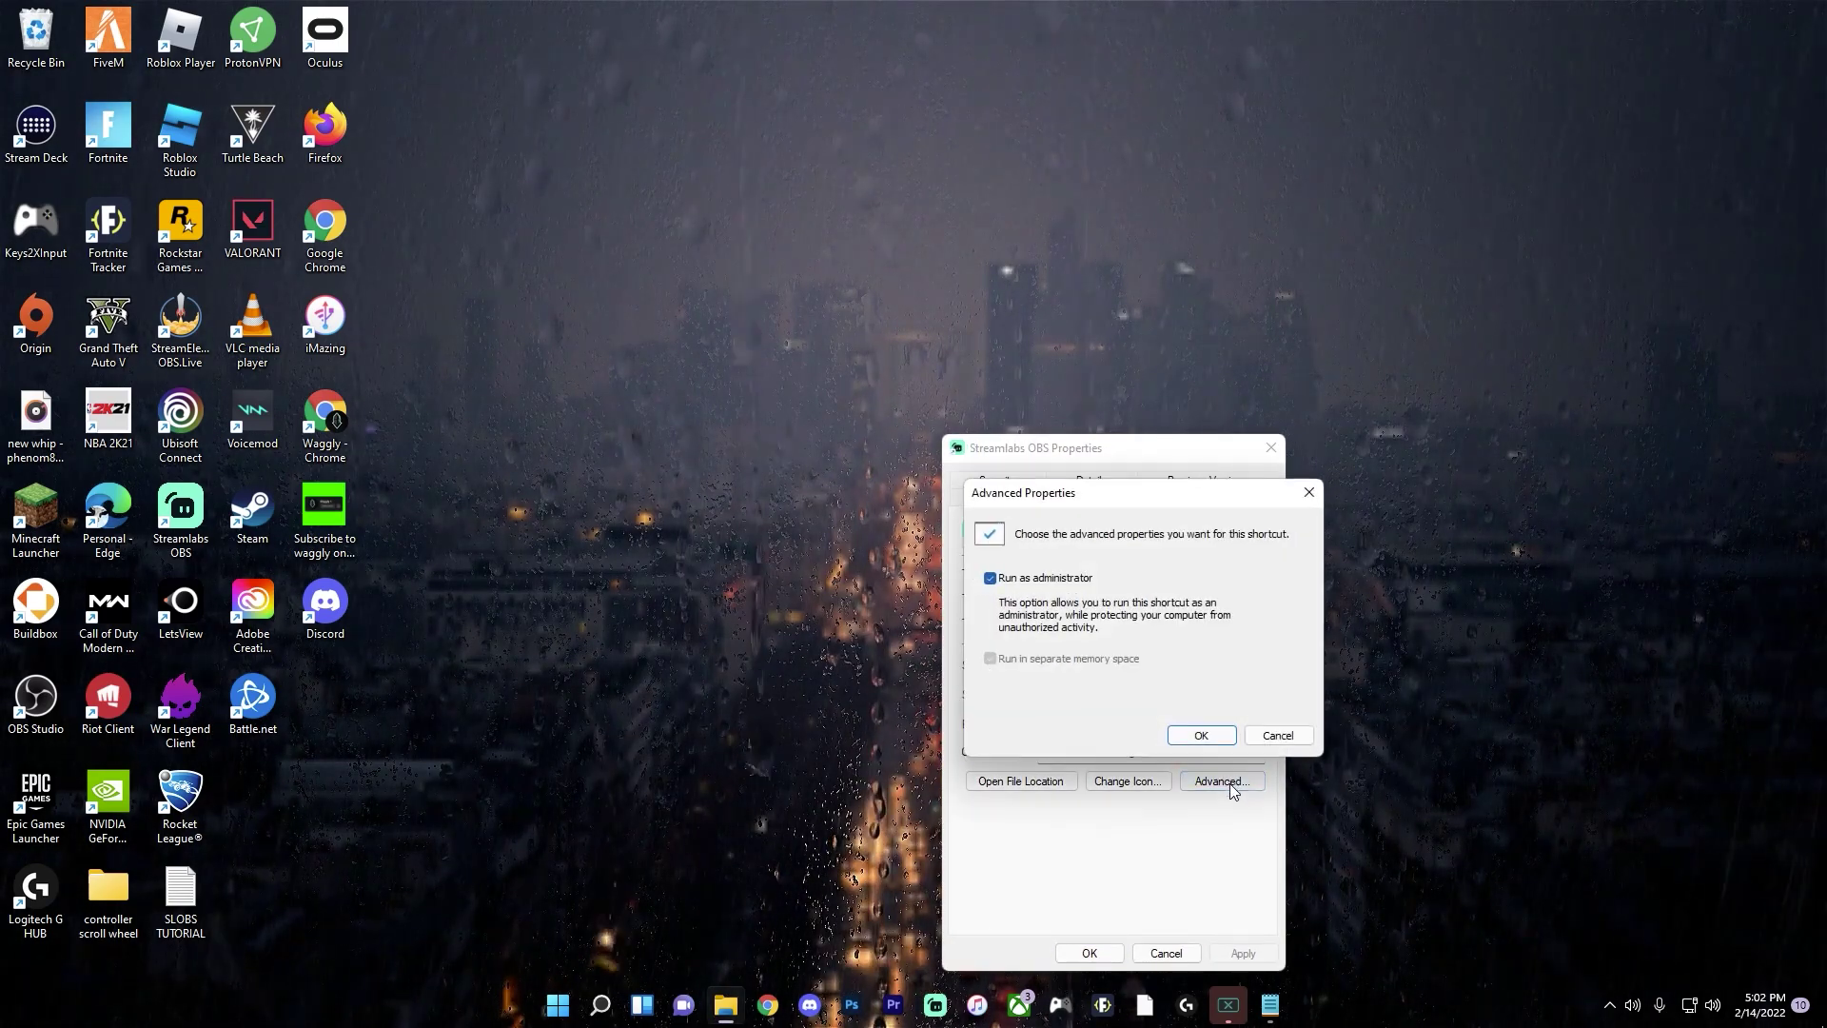
left_click(990, 578)
left_click(998, 579)
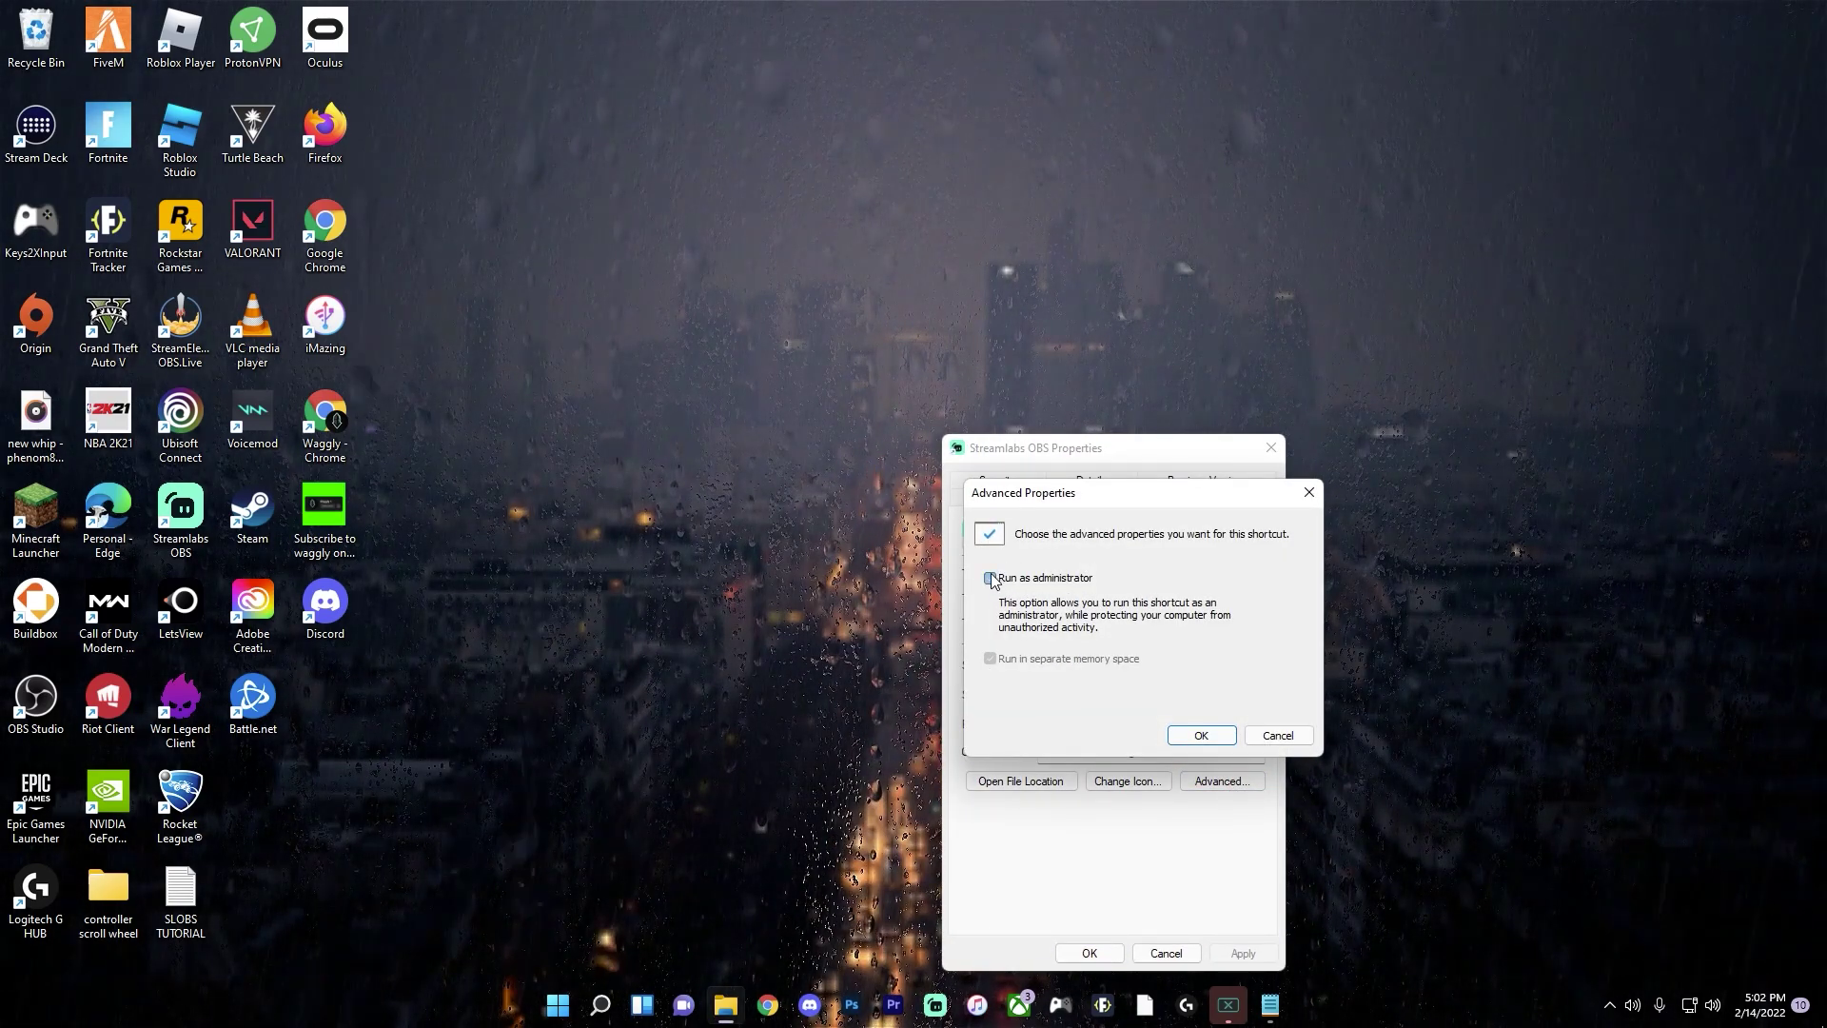
left_click(1201, 736)
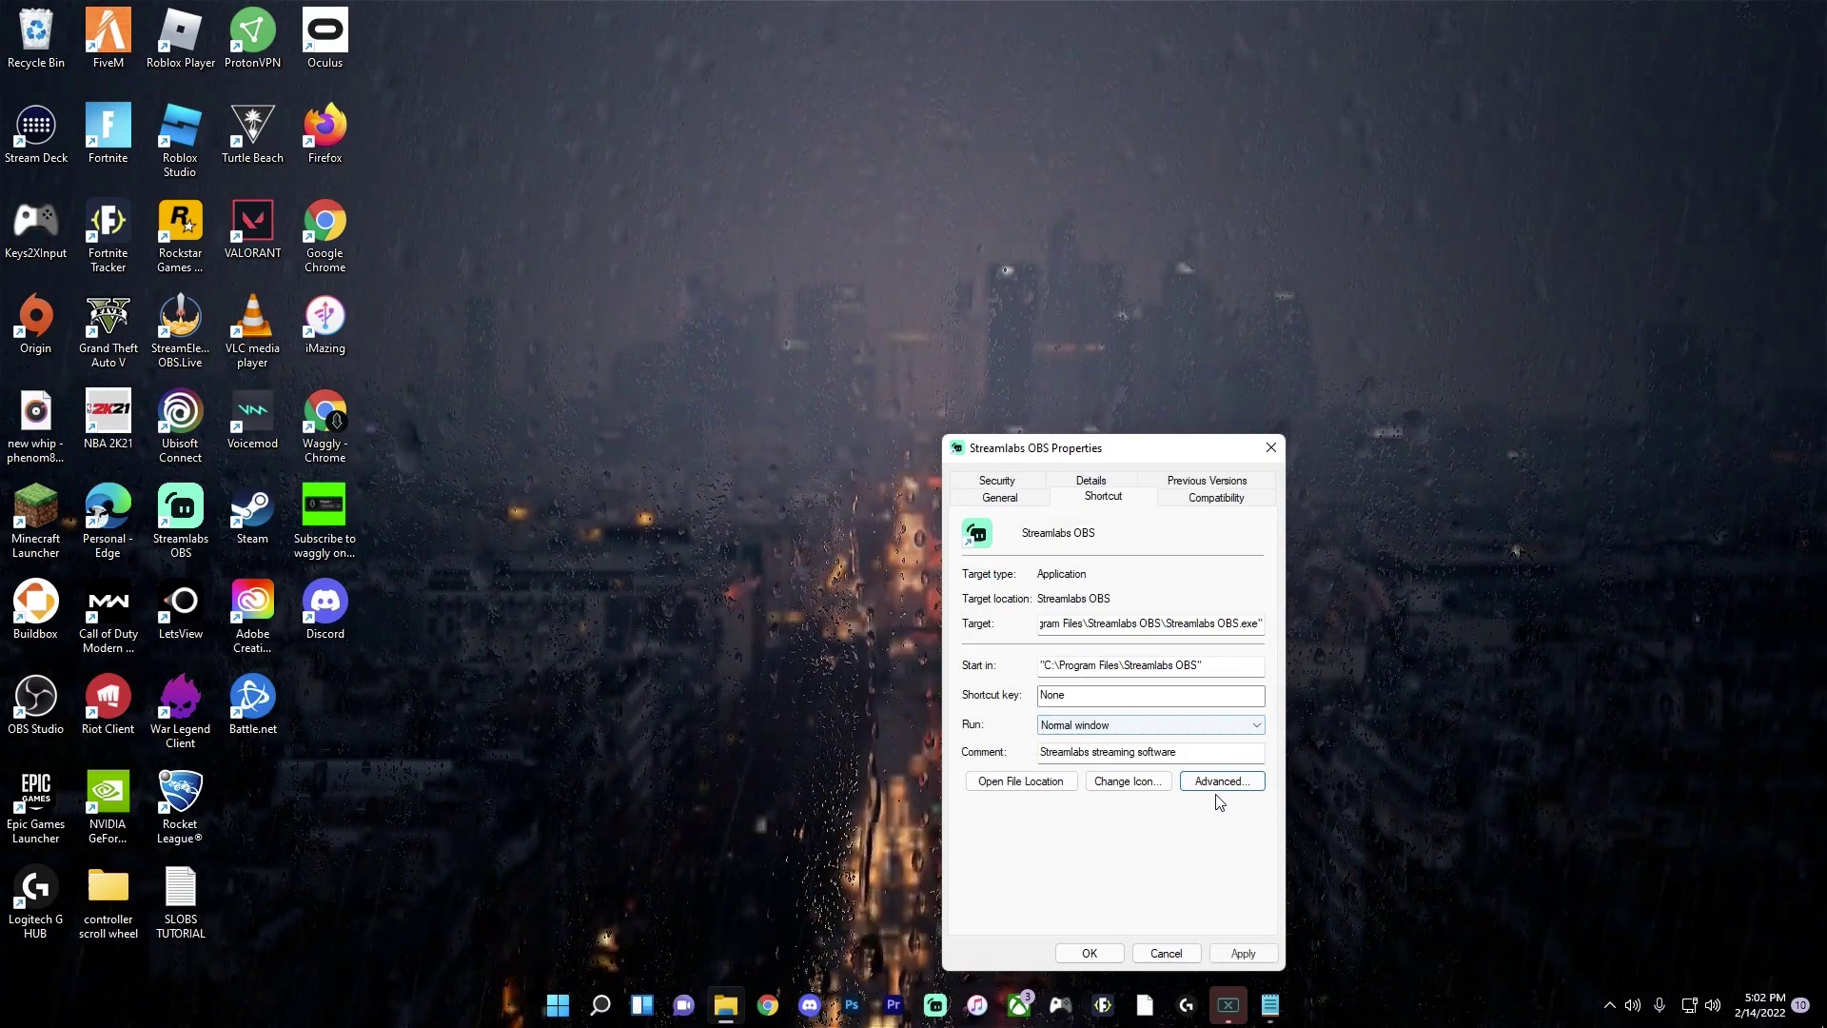
left_click(1240, 952)
left_click(1100, 951)
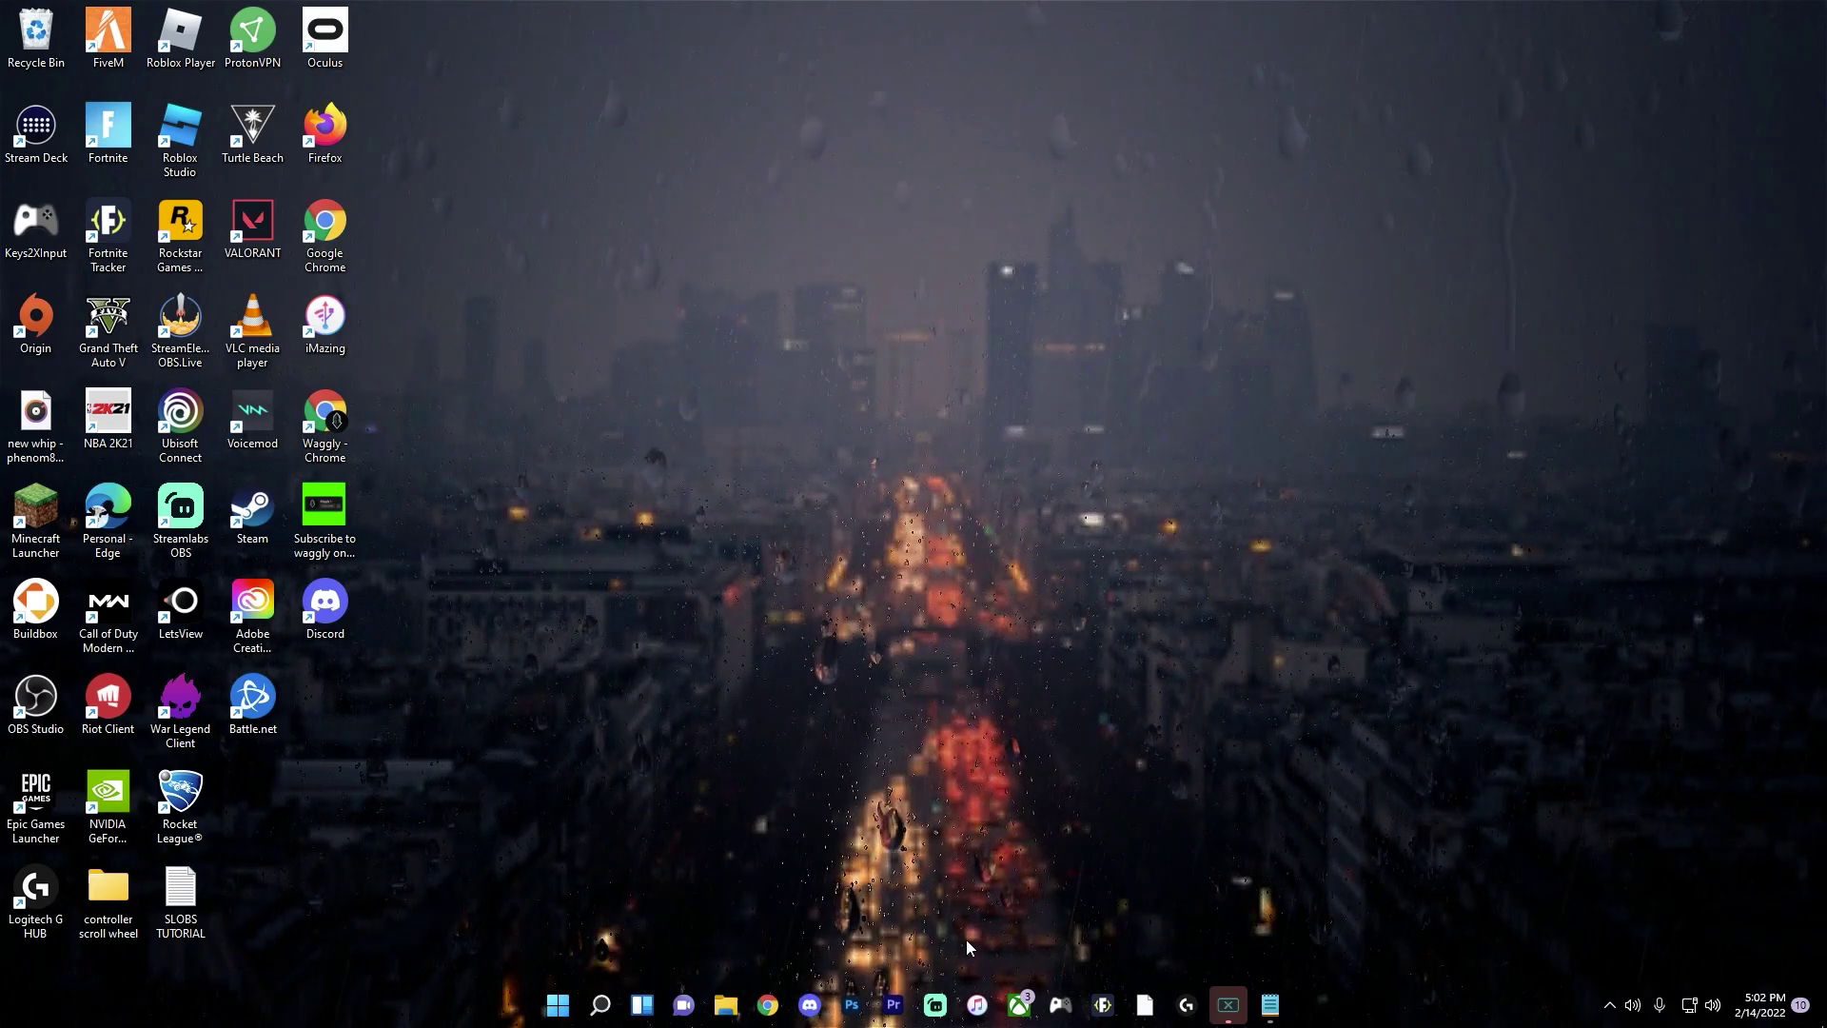
- Launch Streamlabs Desktop with administrator approval and open its Settings
left_click(937, 1004)
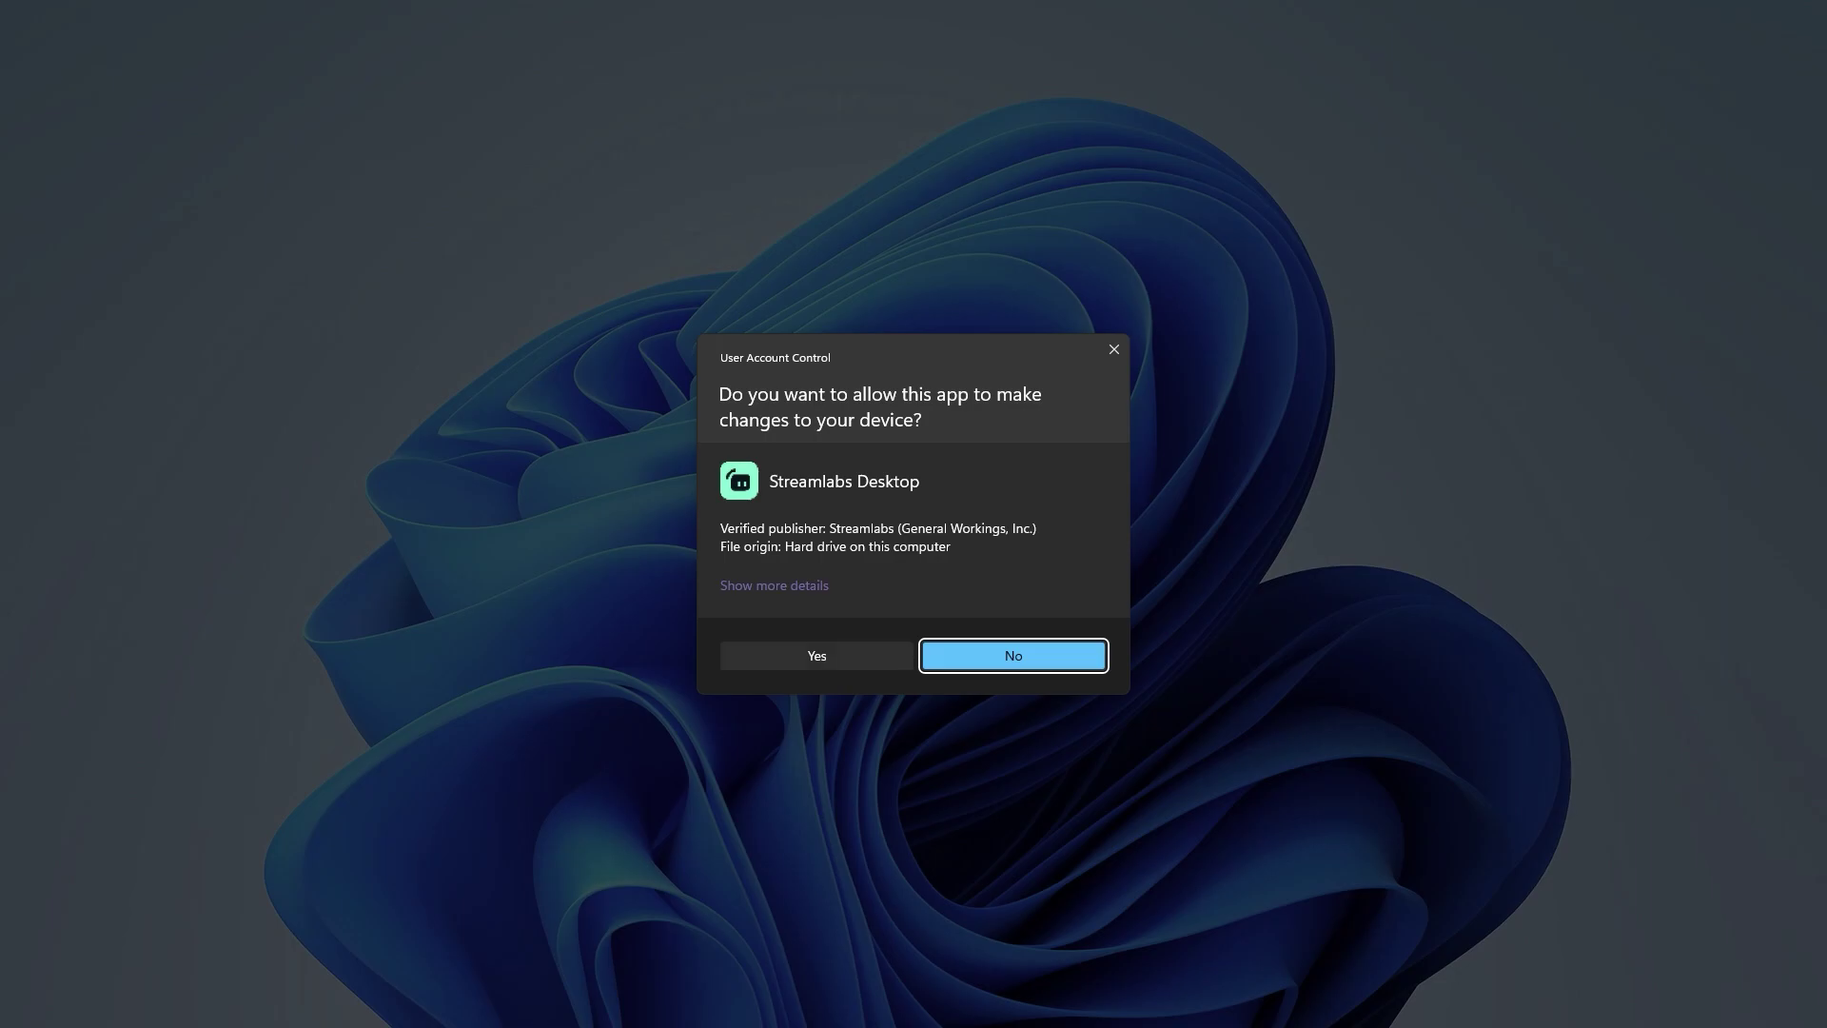
left_click(824, 659)
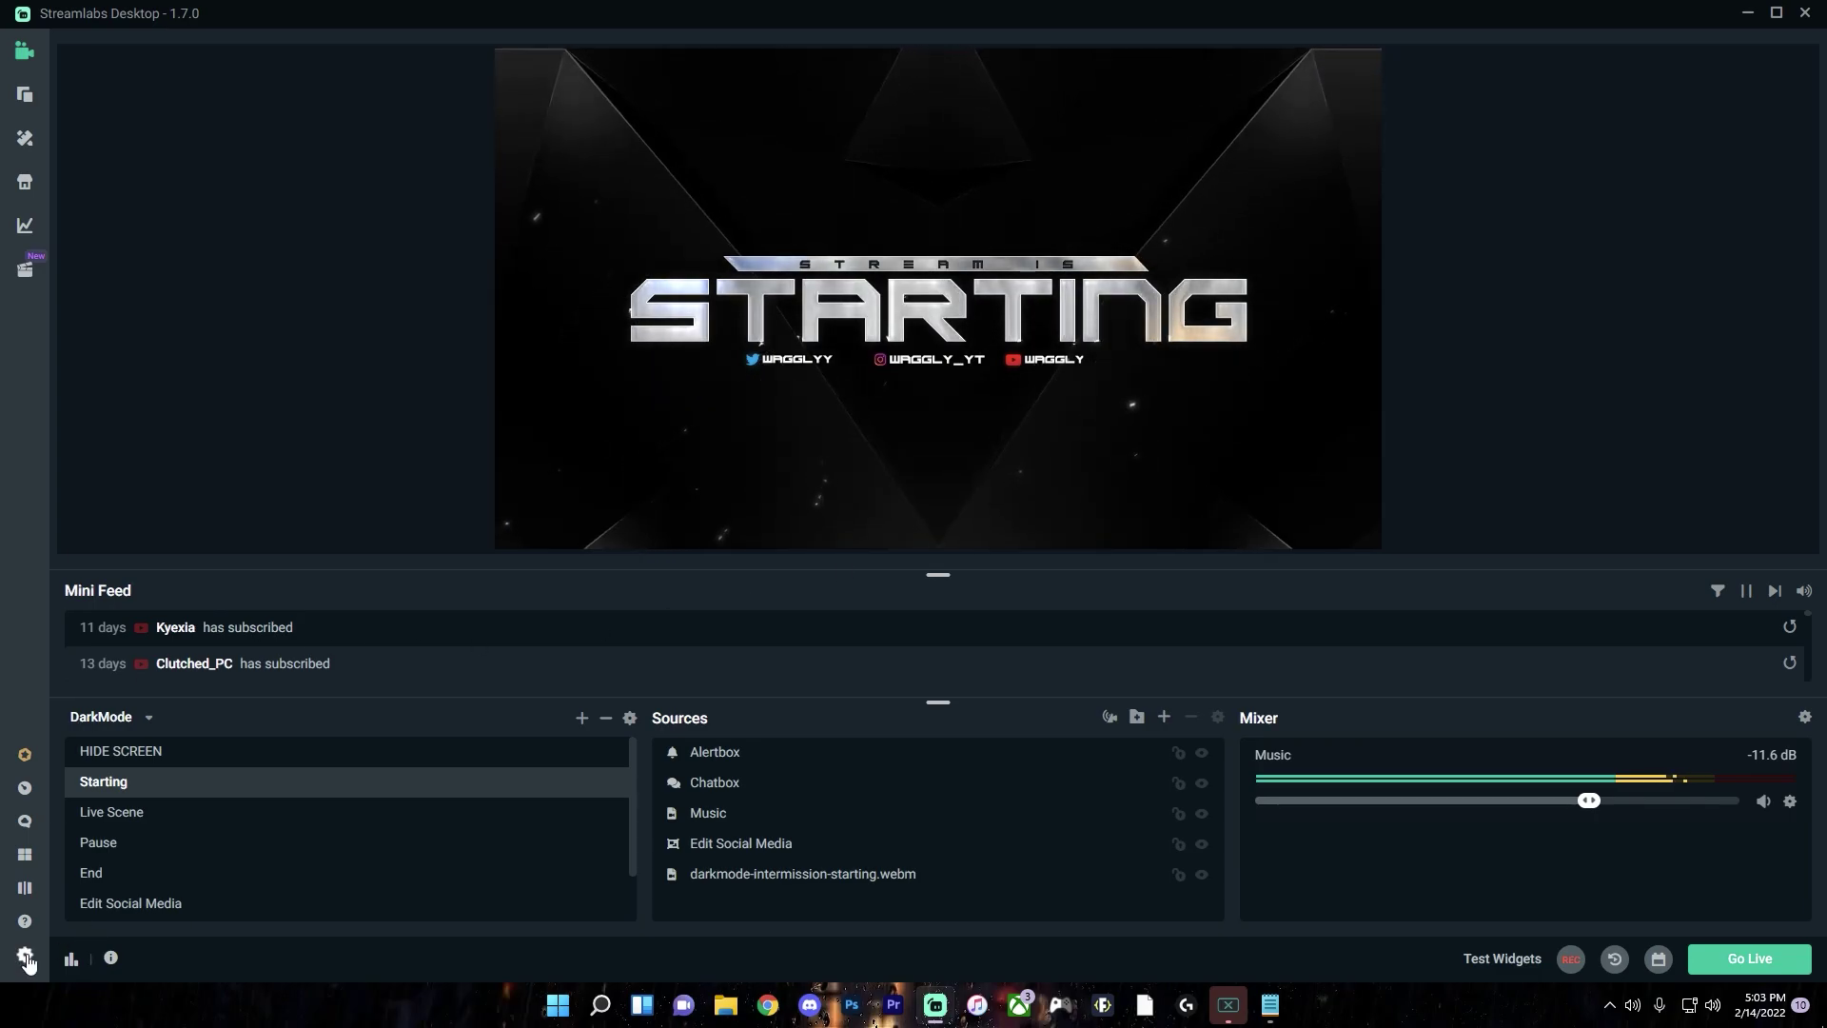
left_click(25, 955)
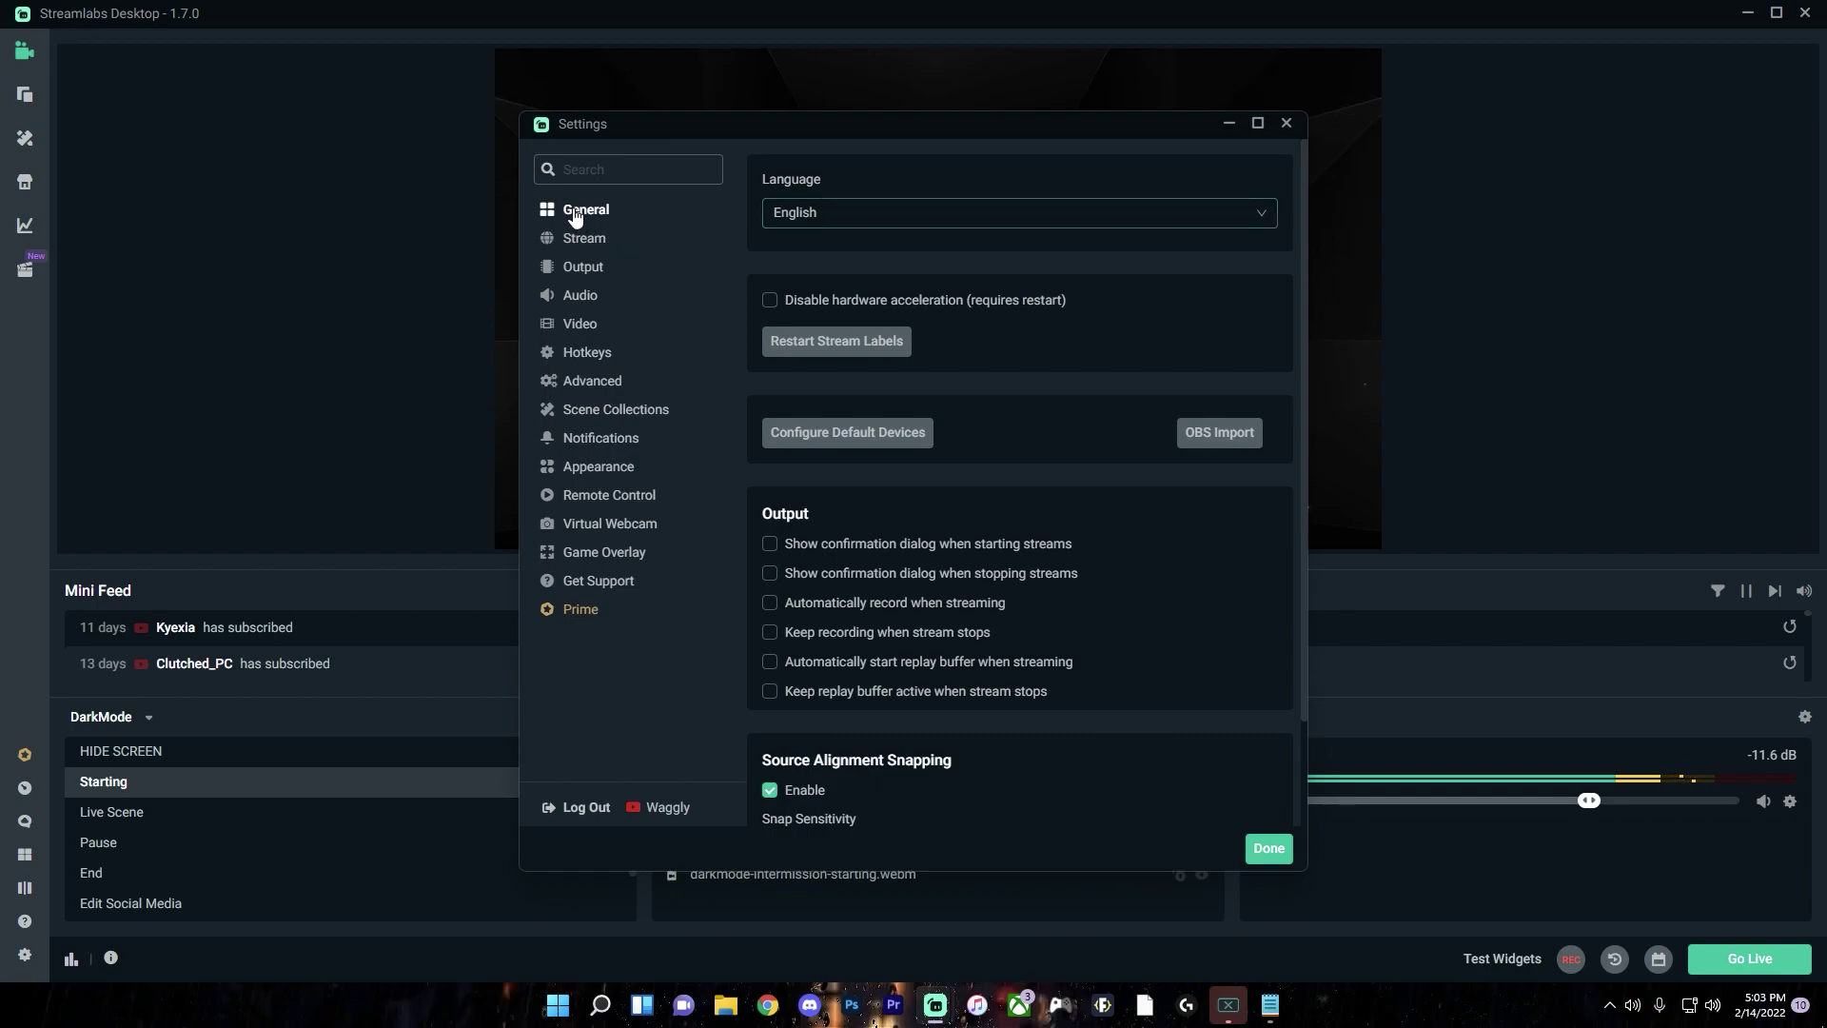
scroll(855, 318, "down", 1)
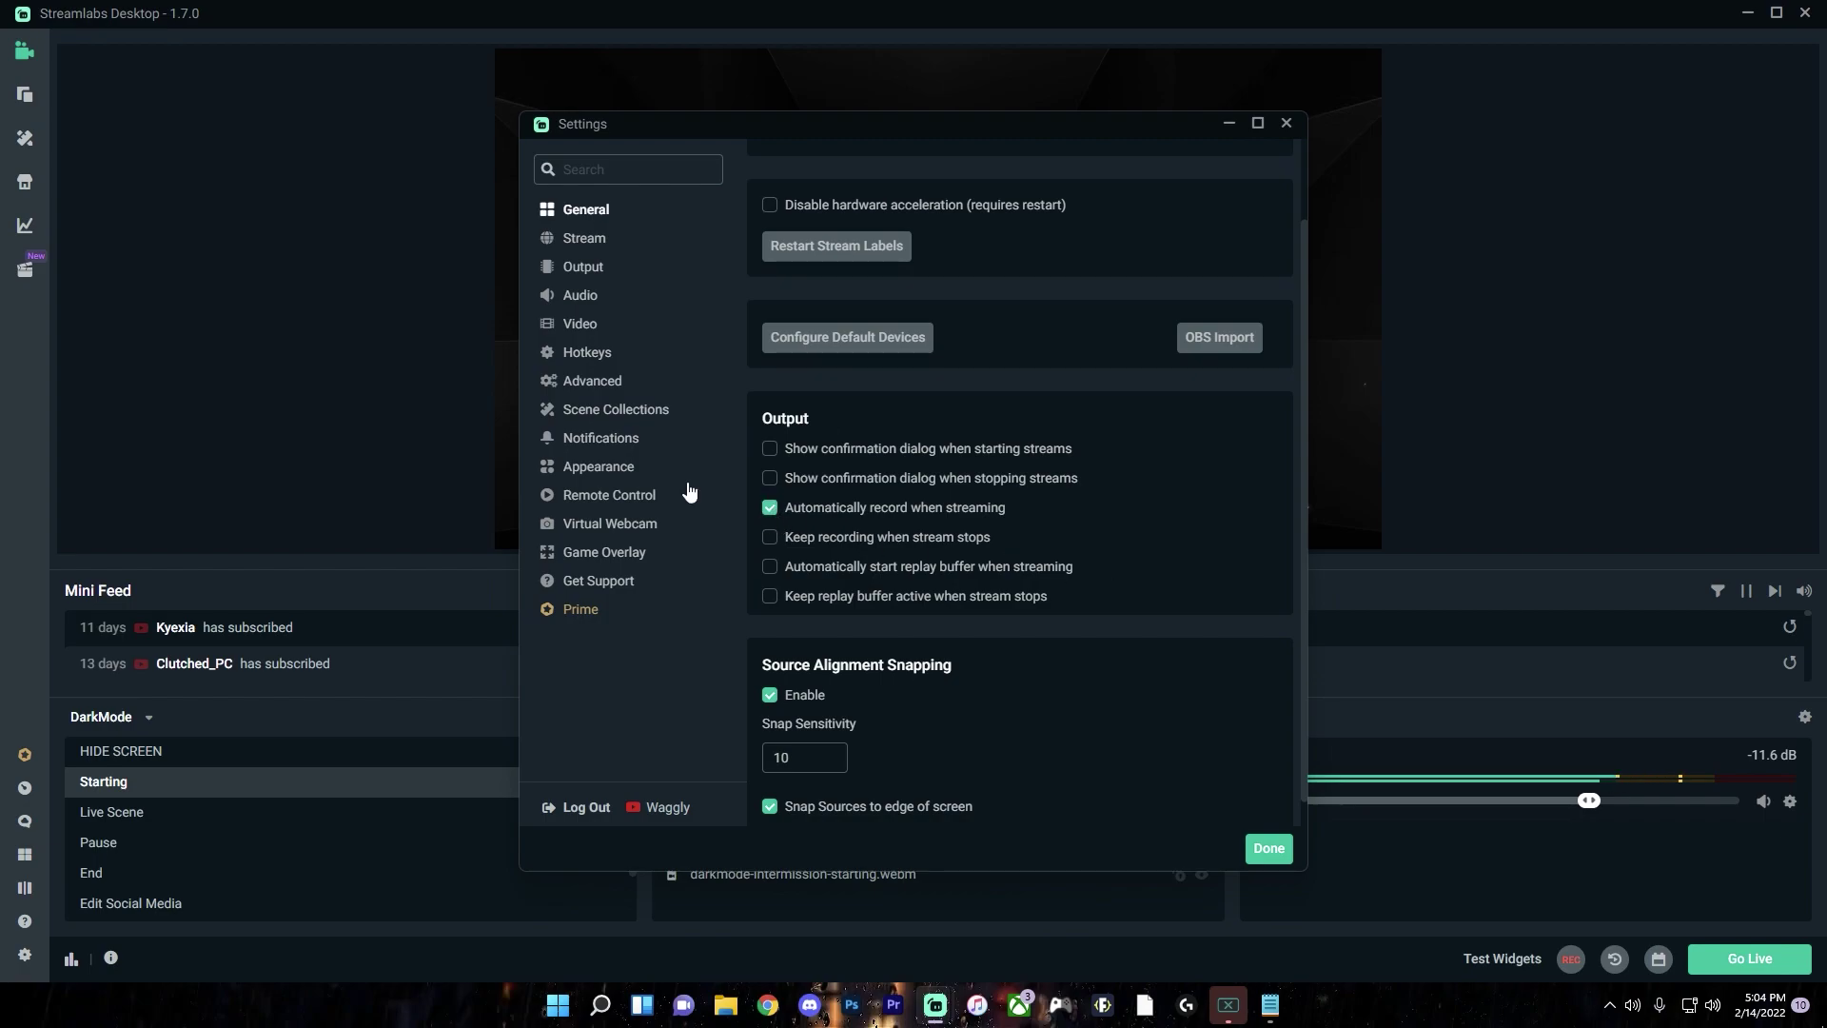
- Turn off 'Automatically record when streaming' and go to the Stream settings page
left_click(778, 497)
scroll(1036, 485, "up", 1)
scroll(1023, 483, "down", 1)
scroll(856, 464, "up", 1)
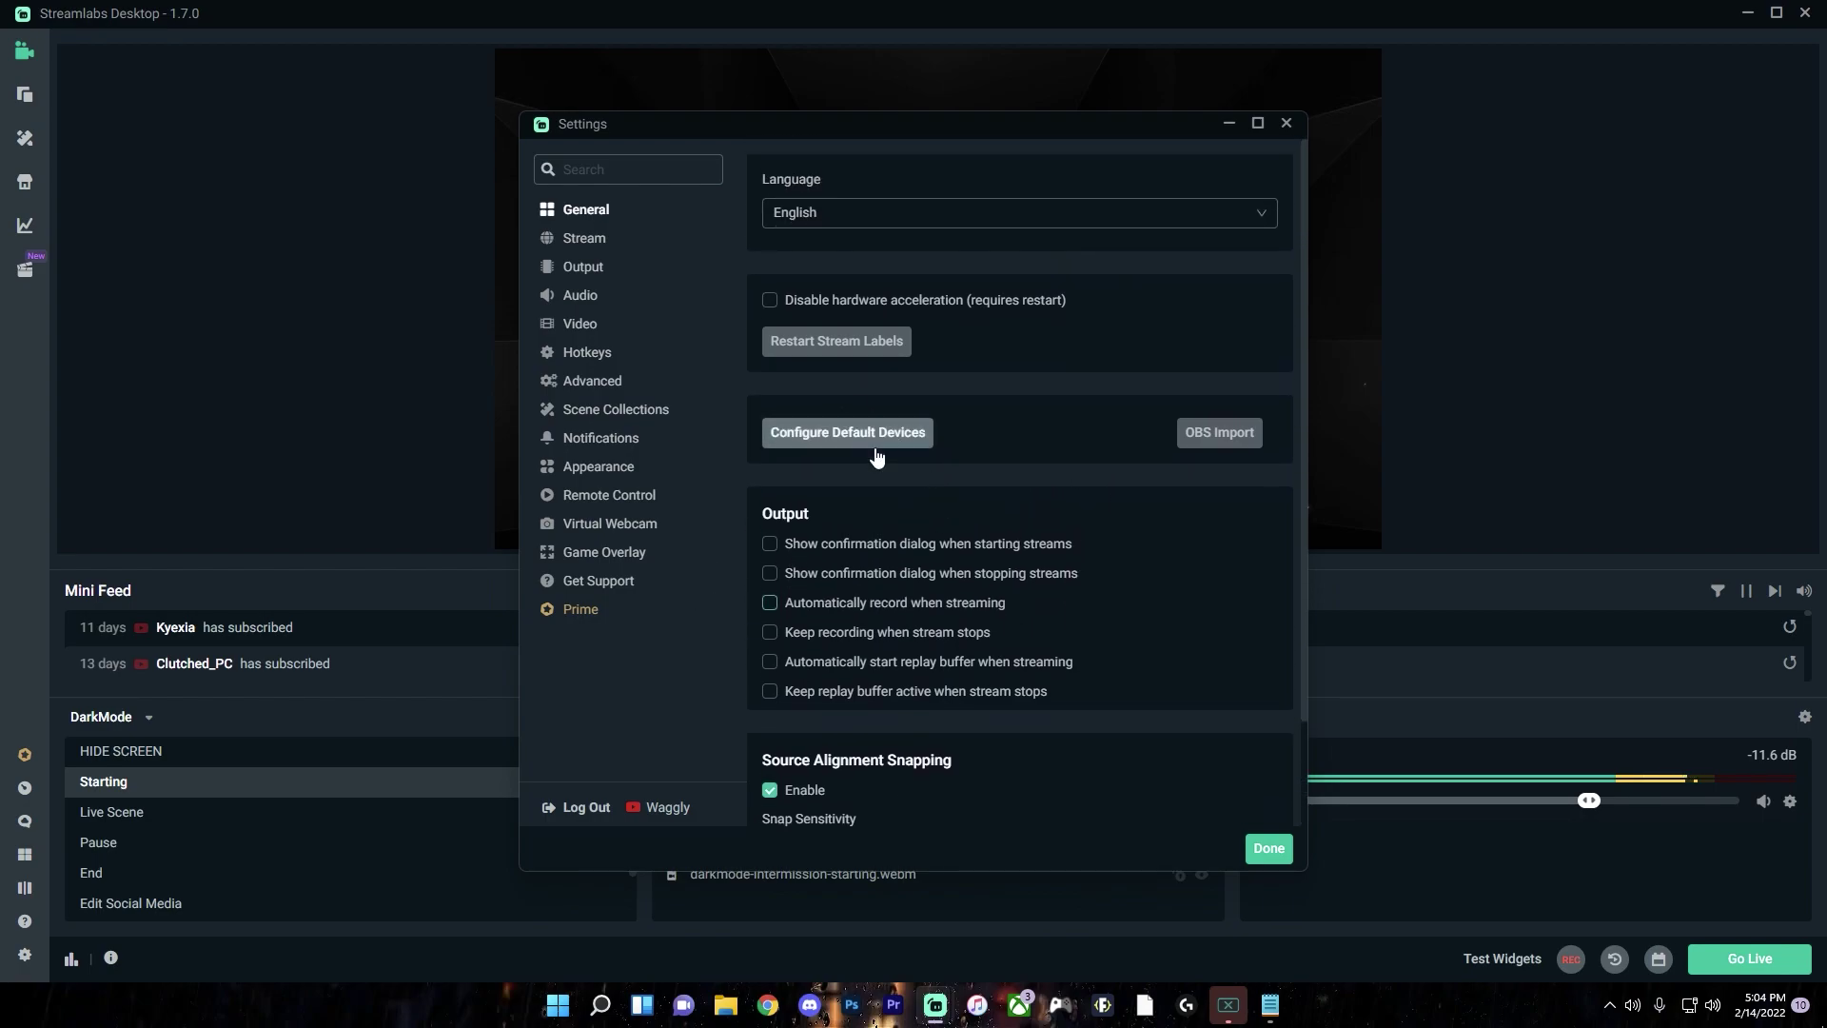
left_click(591, 238)
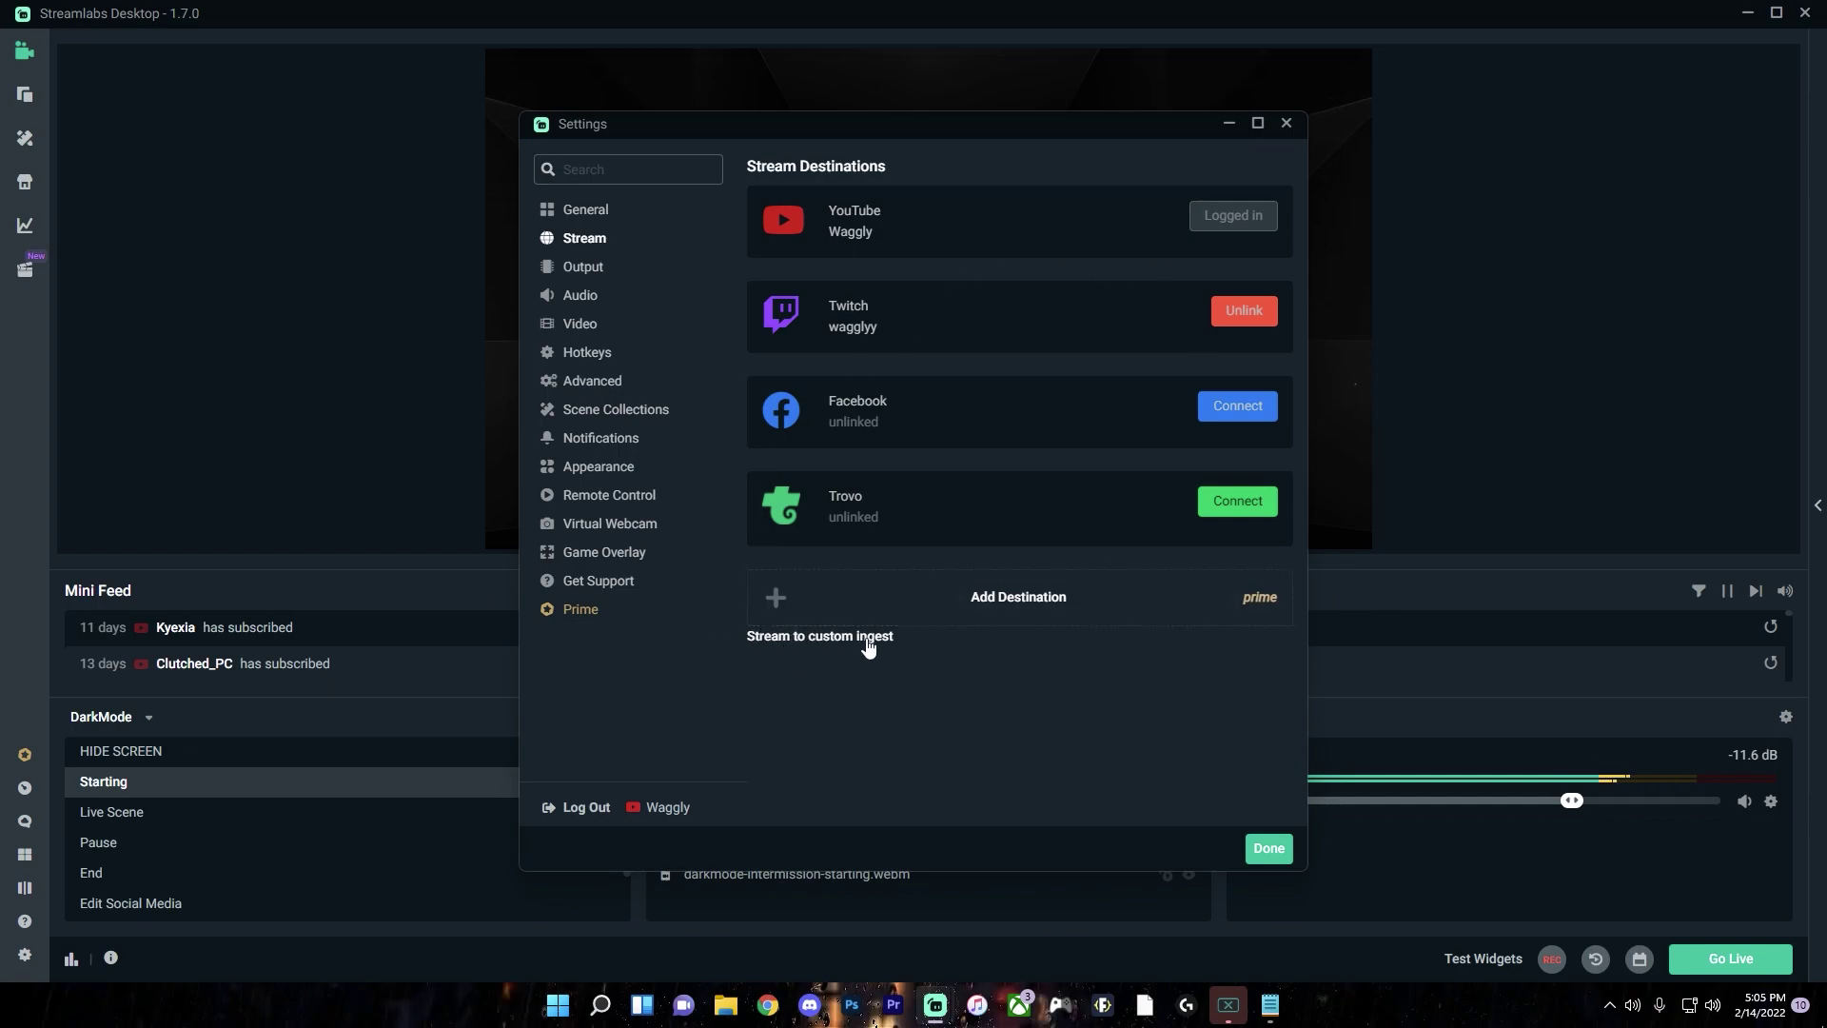
- Set up a custom ingest with the YouTube - RTMPS service on the primary YouTube ingest server
left_click(813, 638)
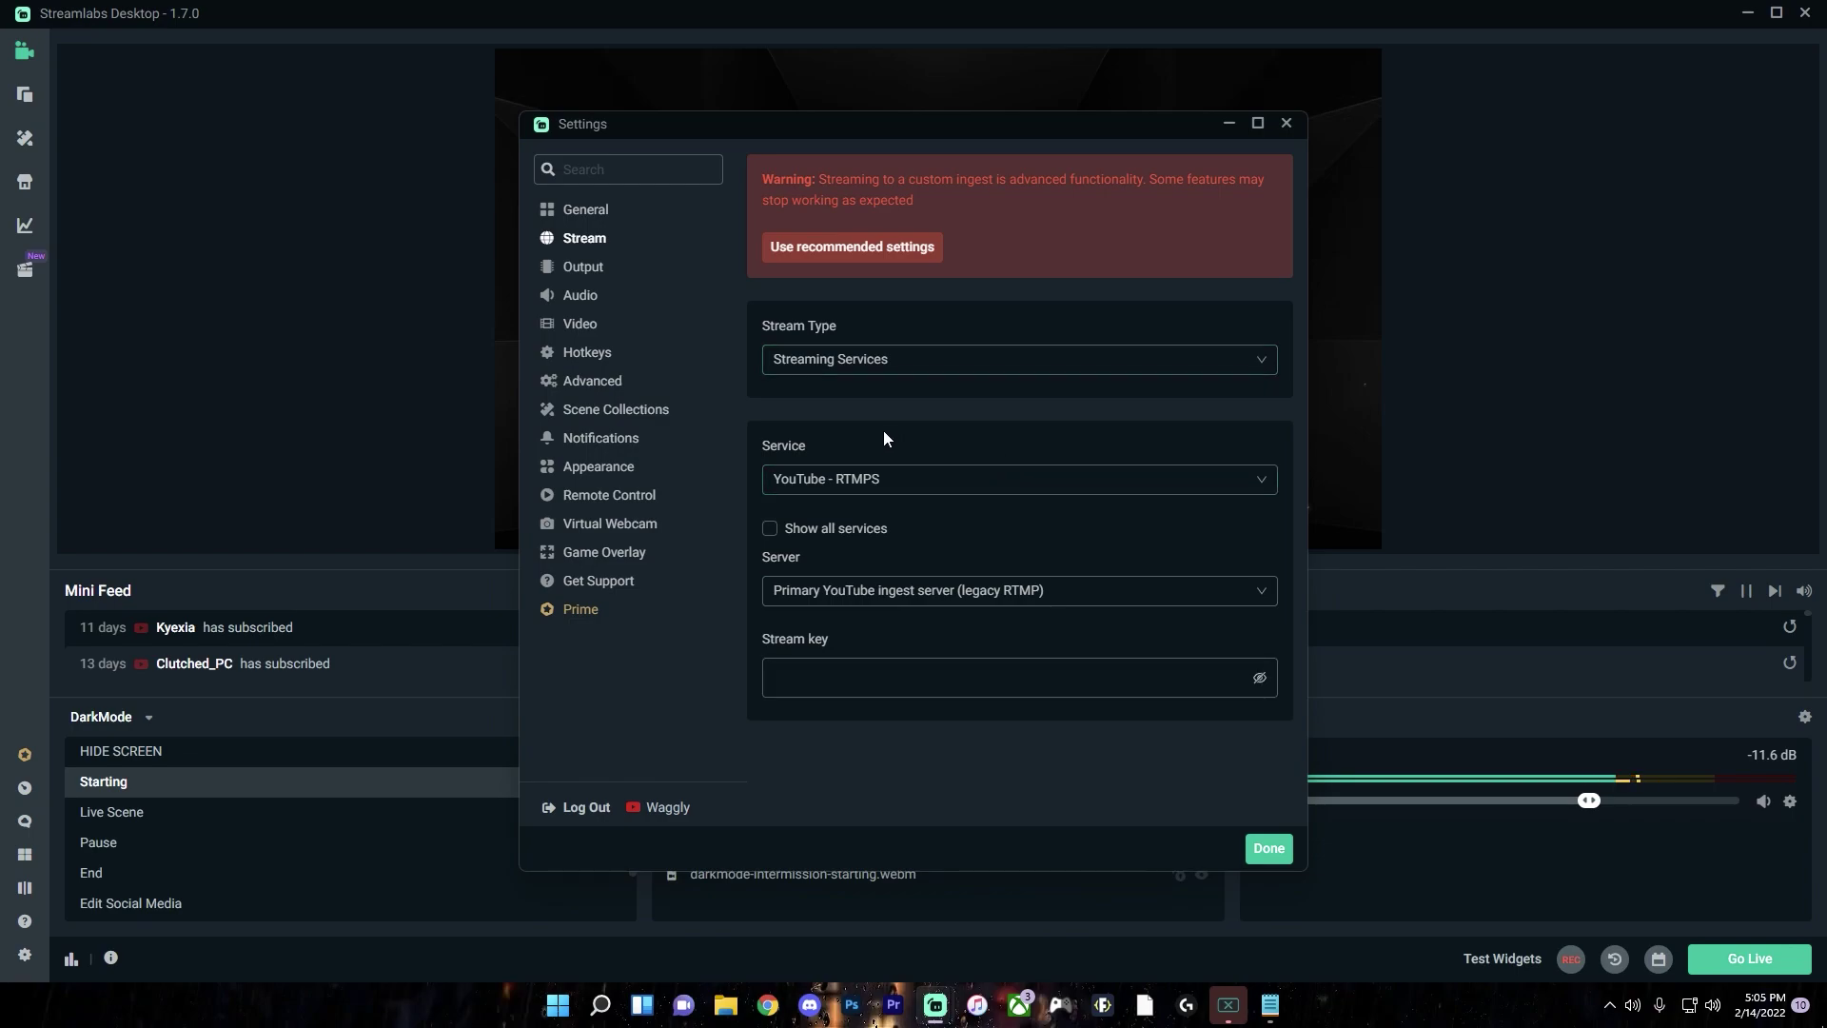
left_click(856, 666)
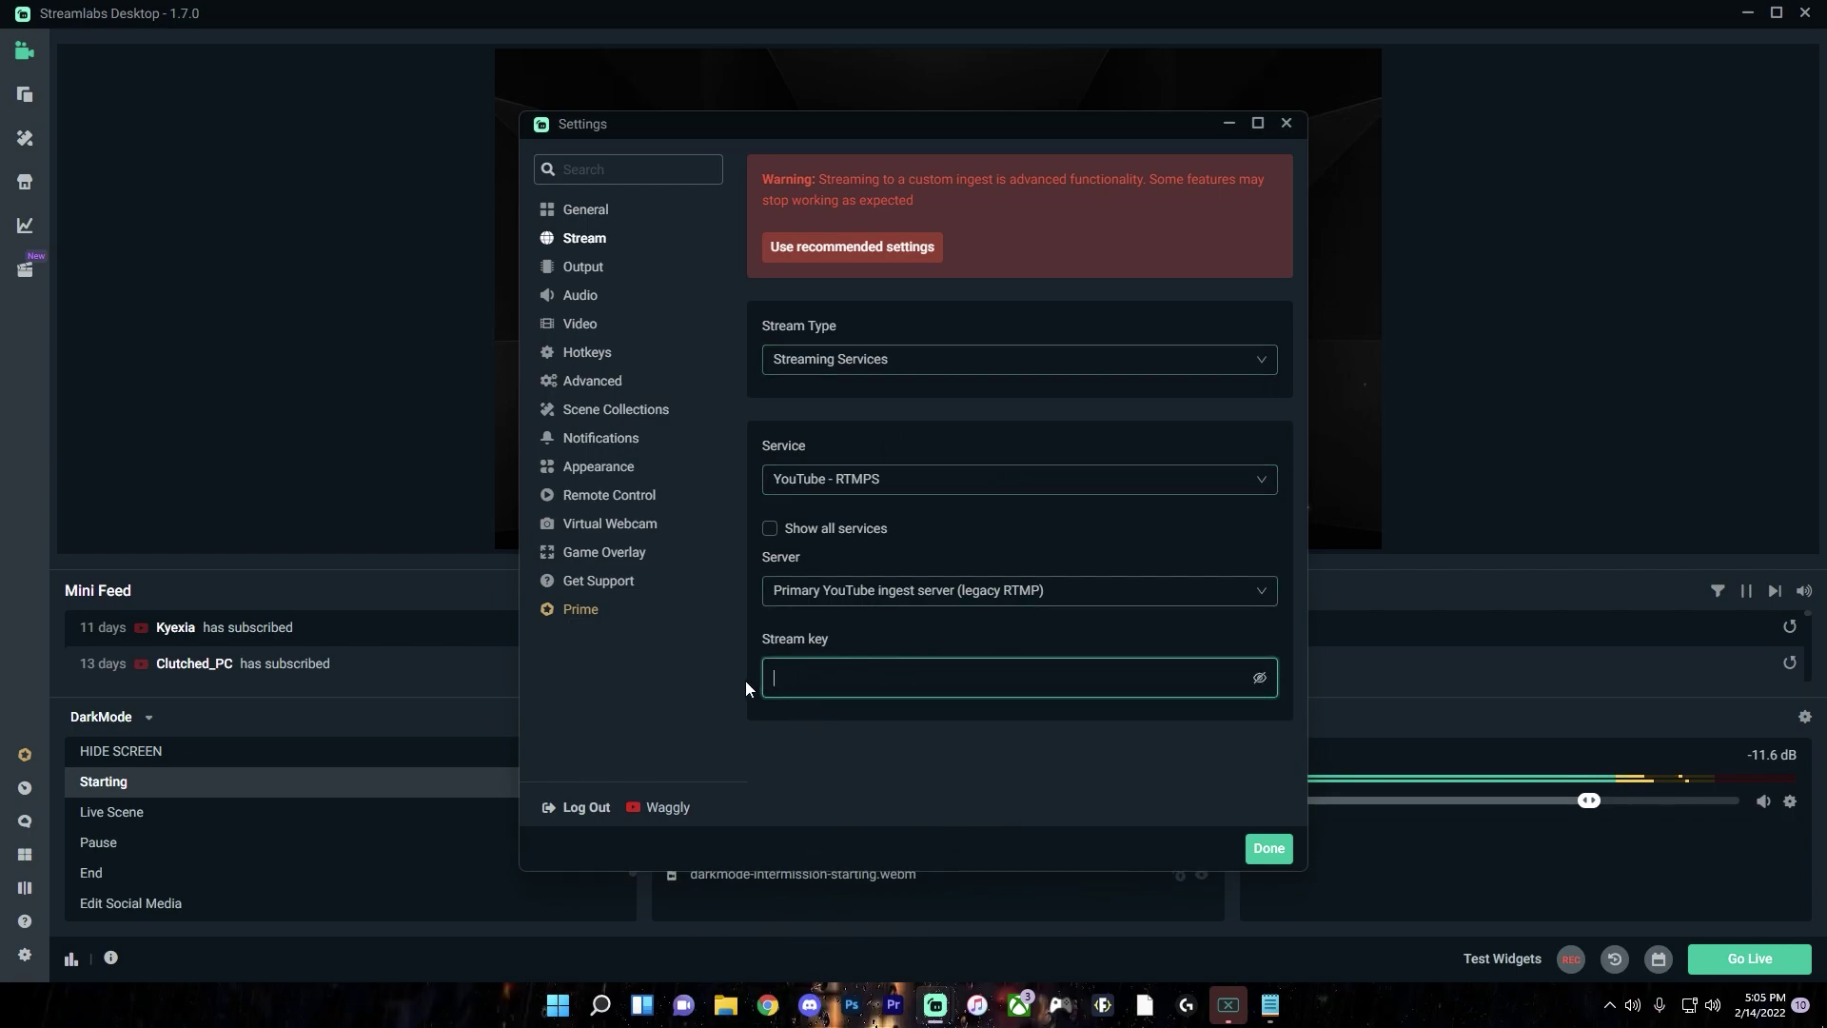
left_click(860, 487)
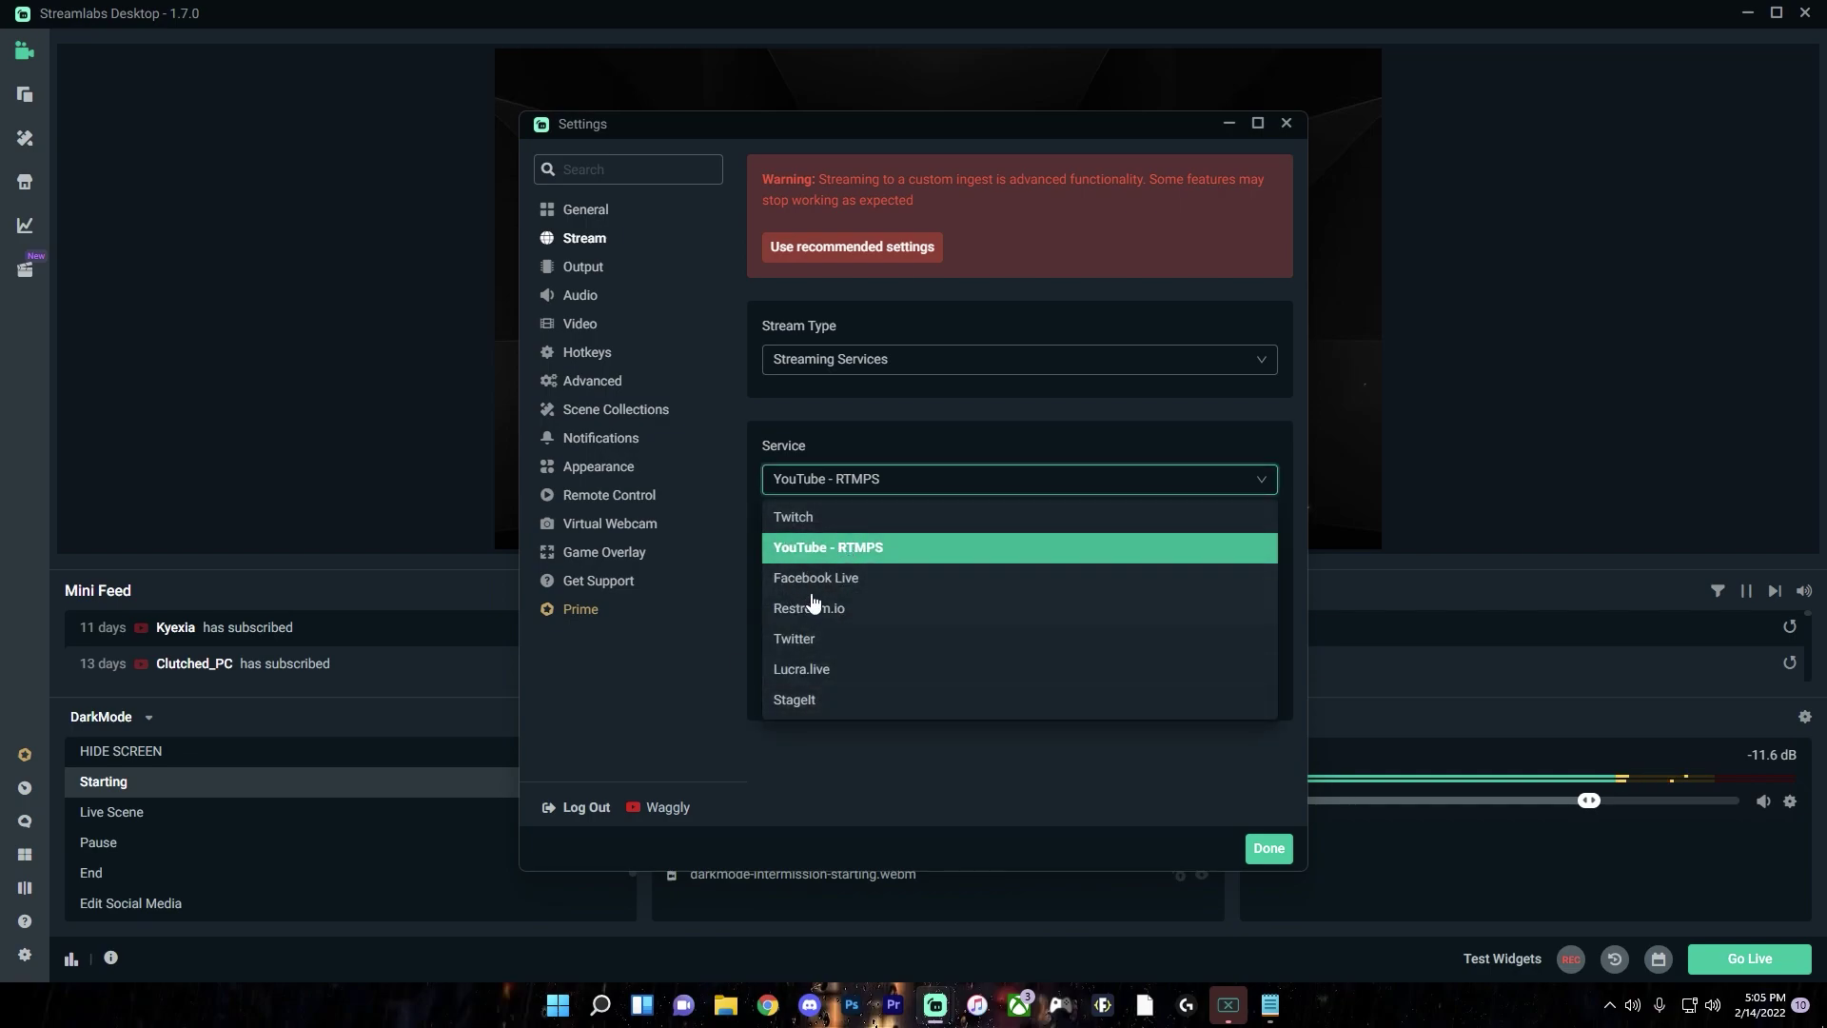
left_click(785, 517)
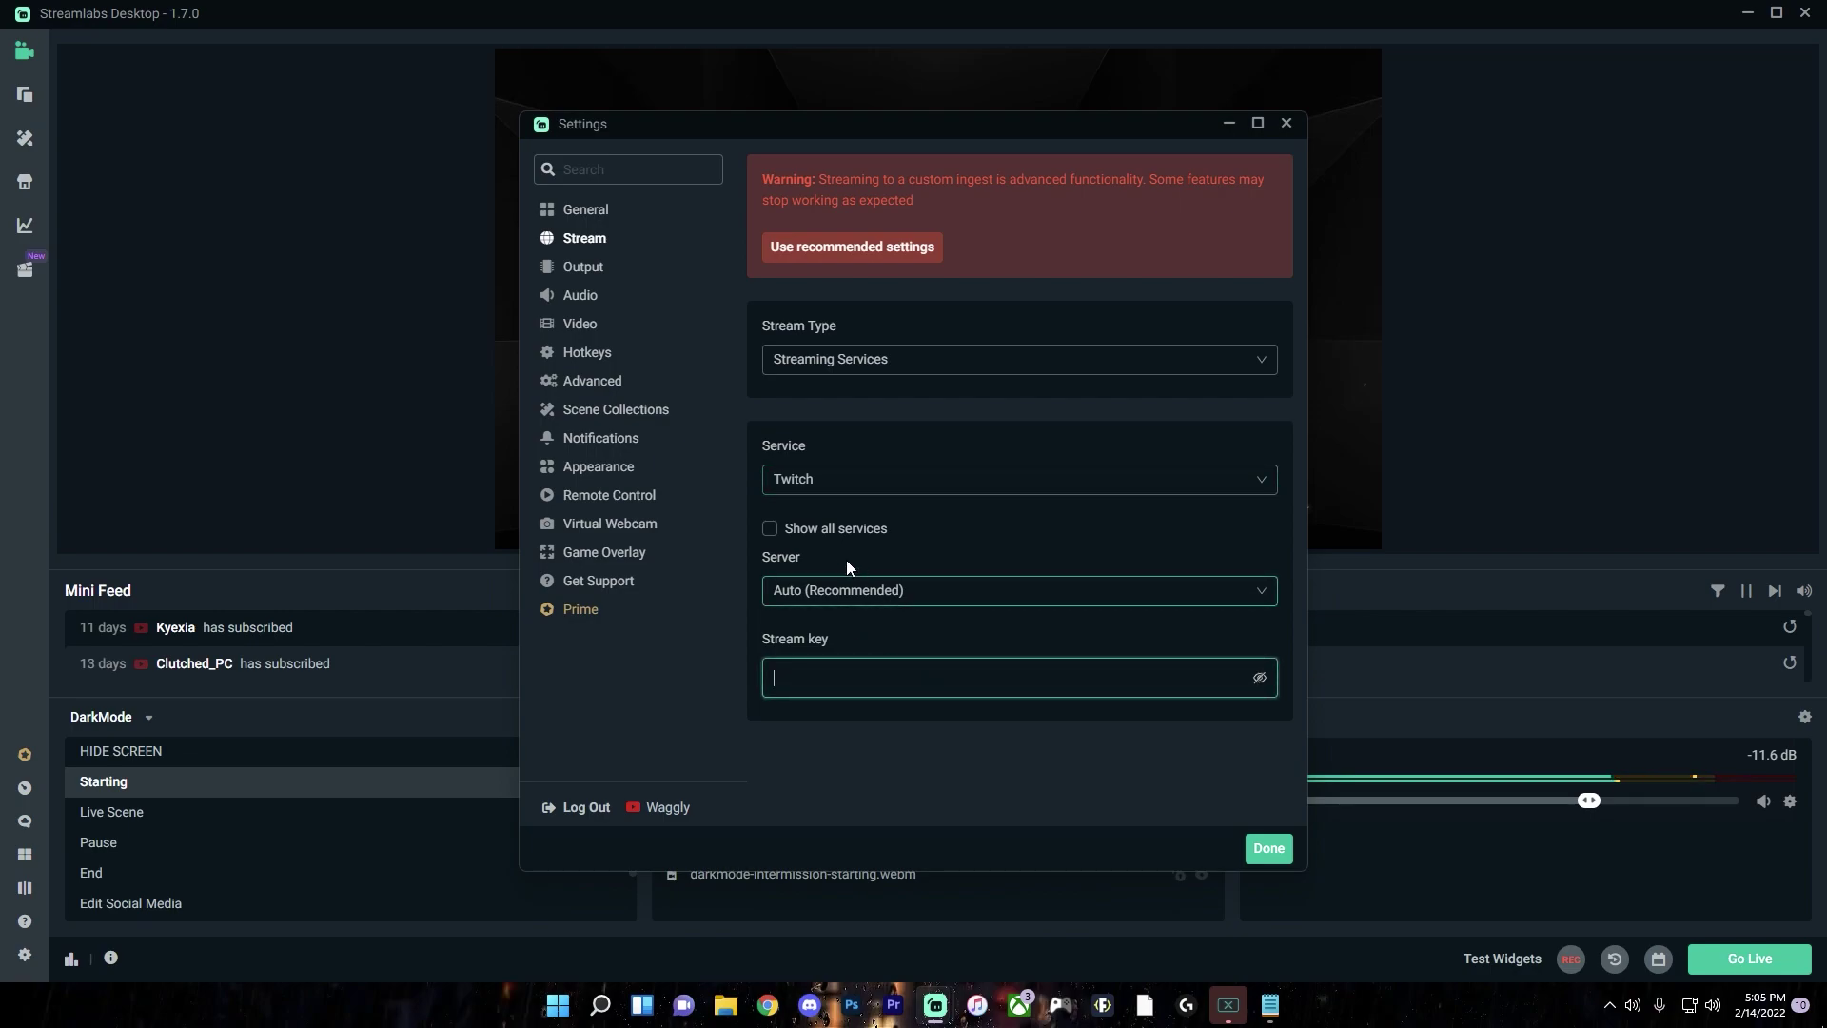
left_click(857, 479)
left_click(913, 545)
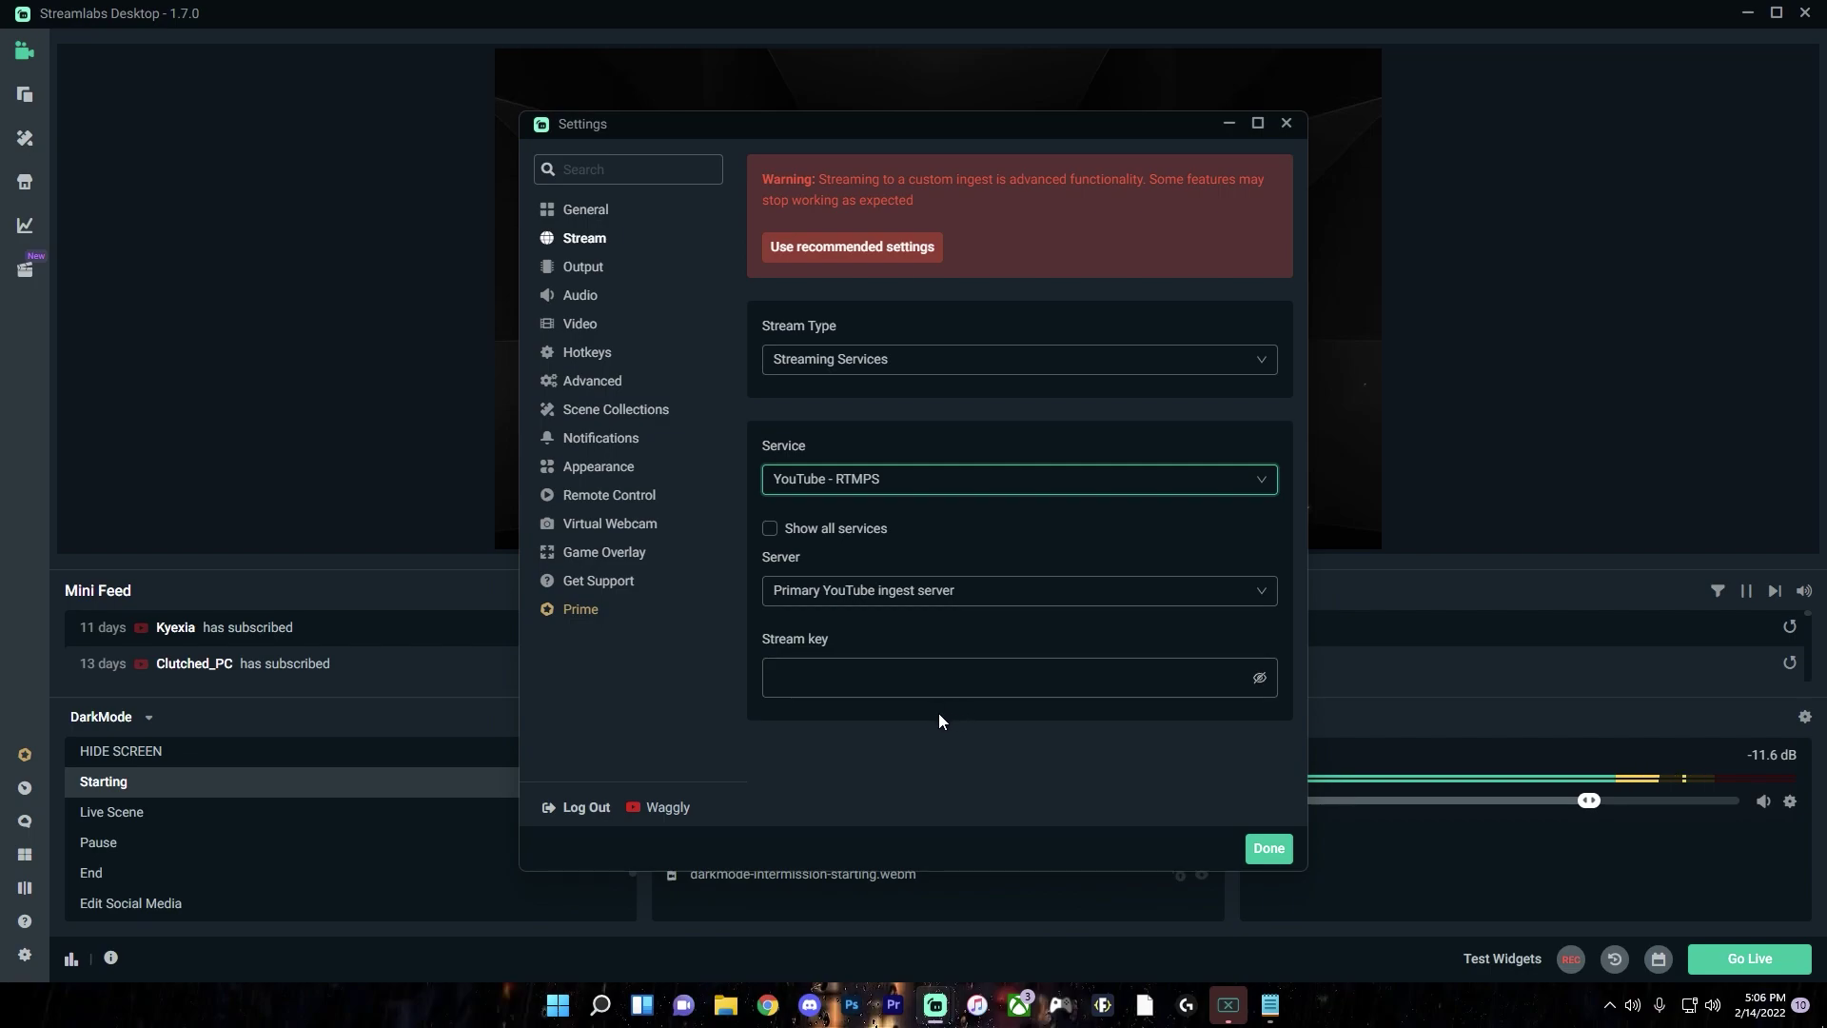
left_click(939, 677)
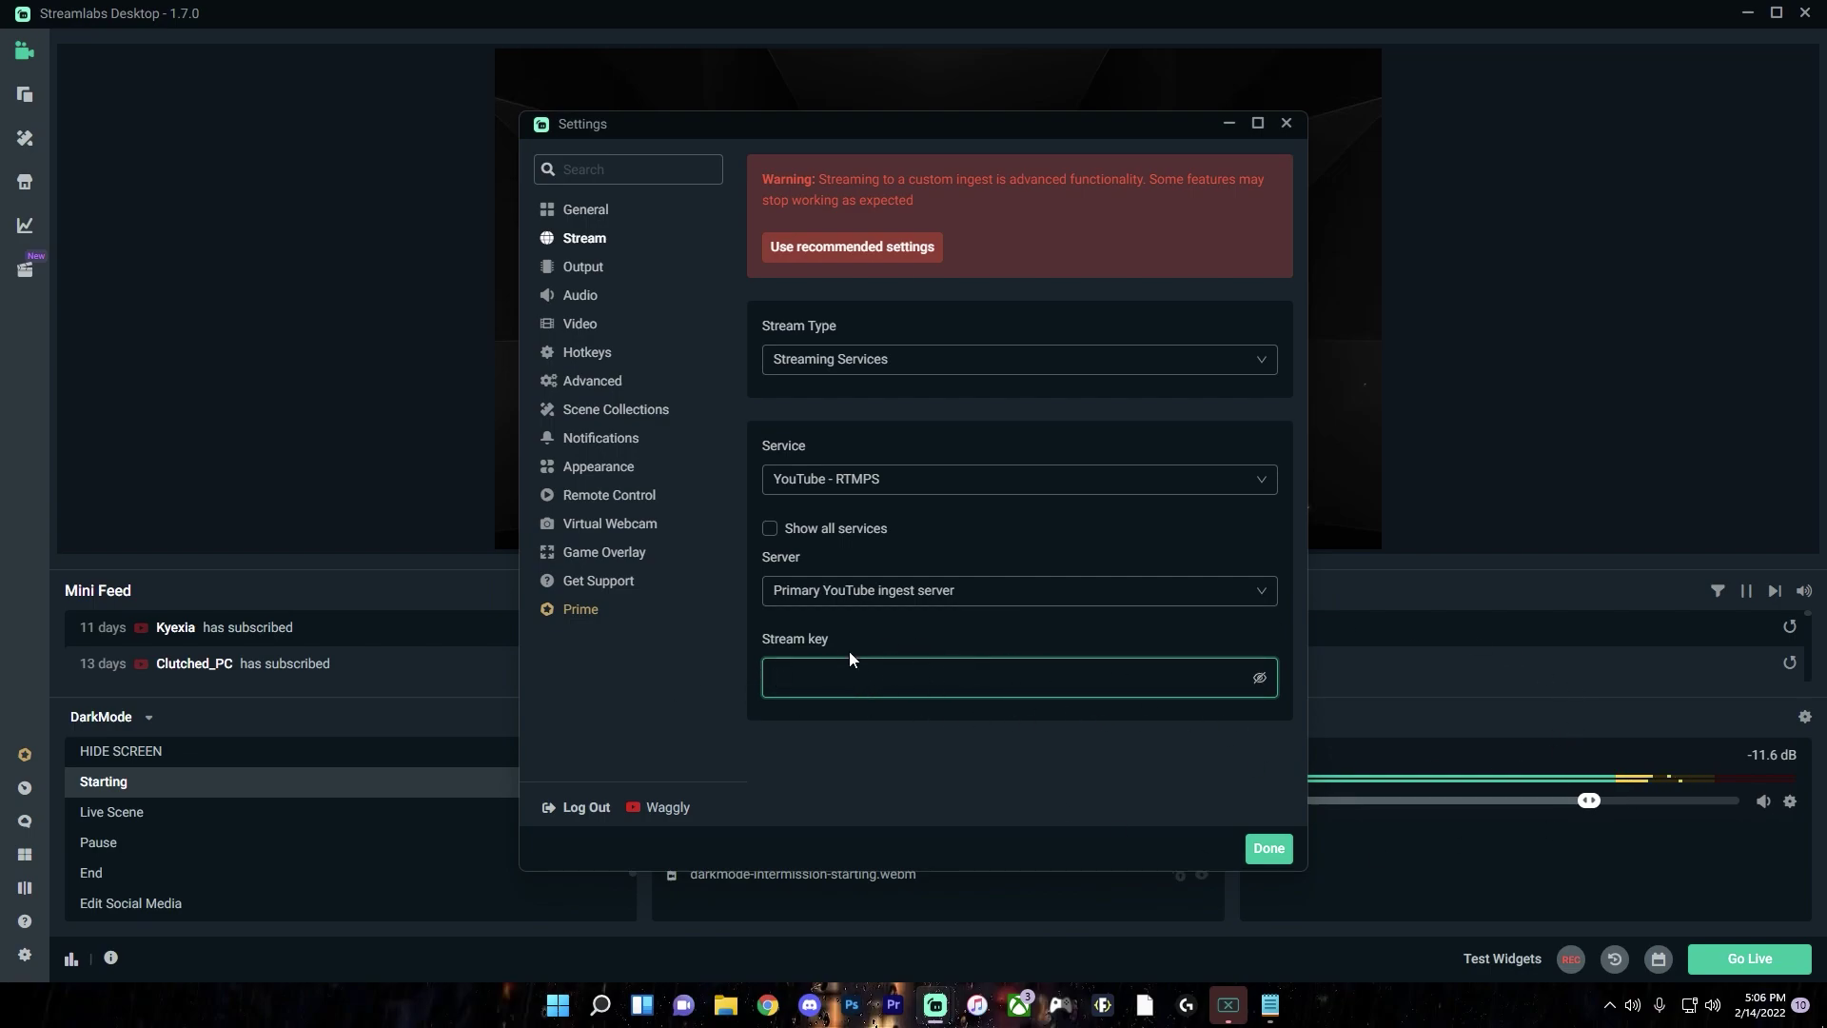
left_click(819, 249)
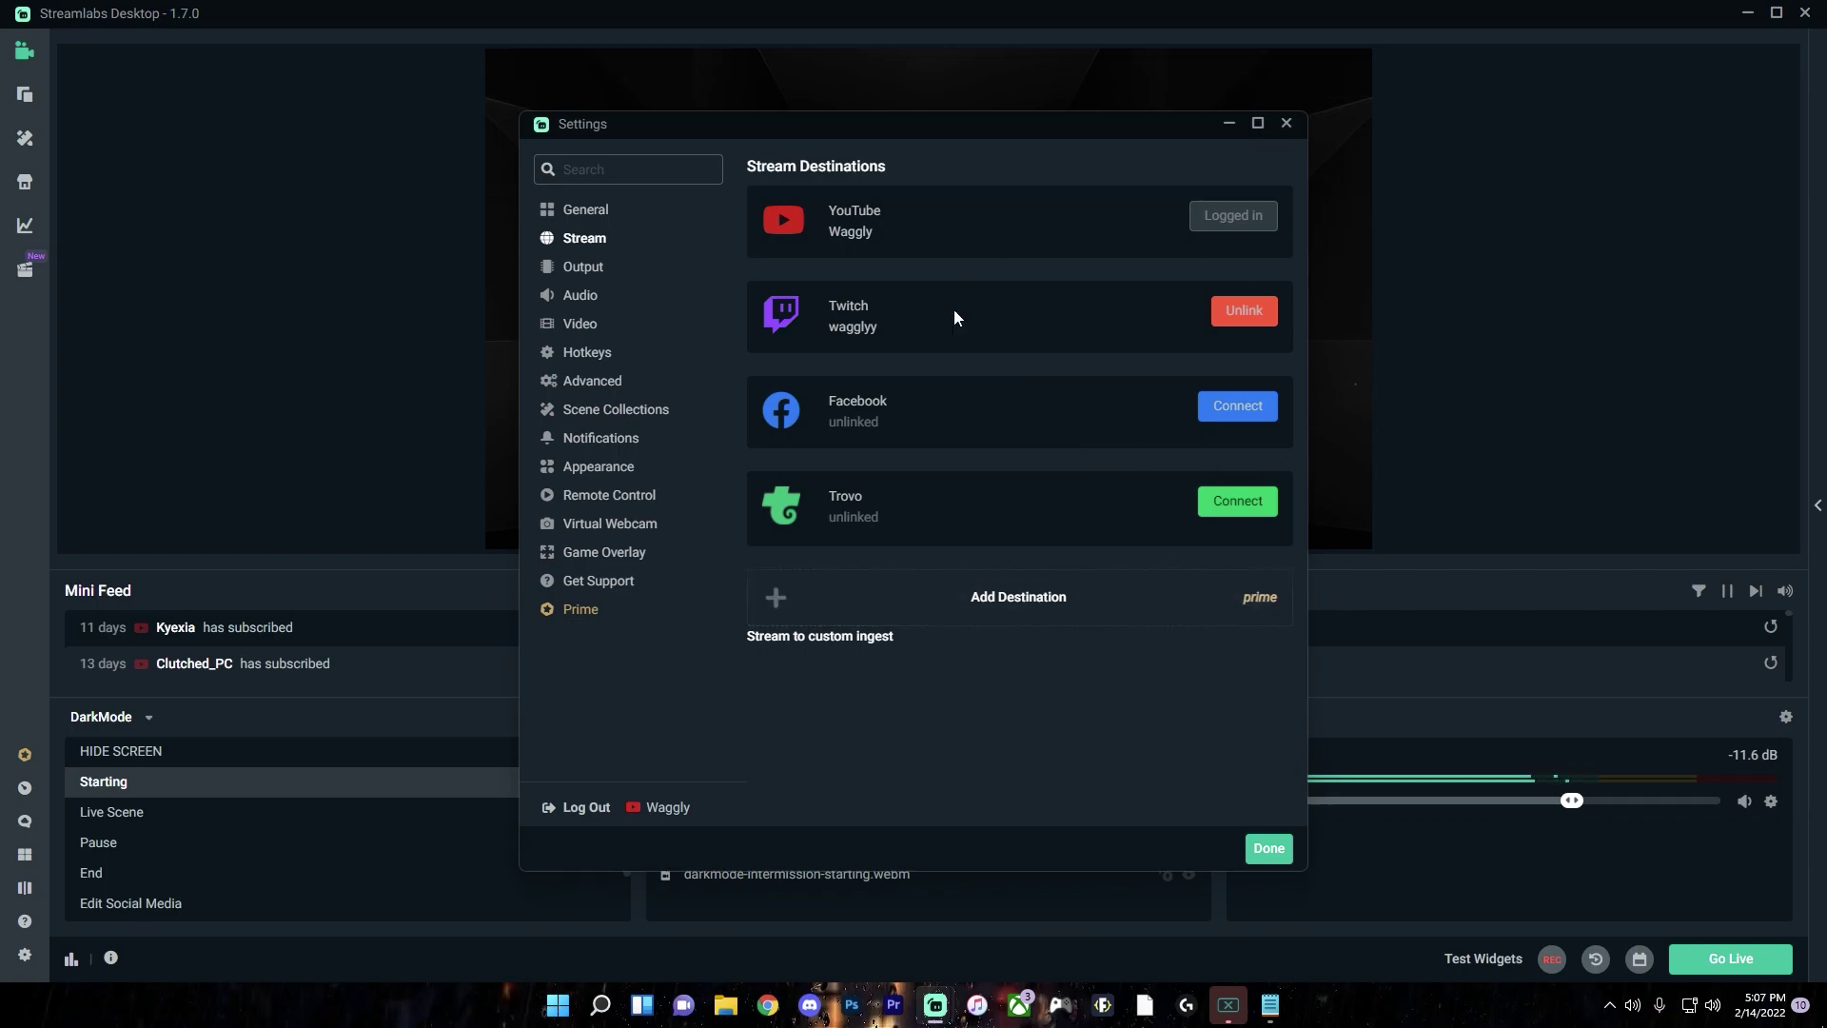
left_click(813, 637)
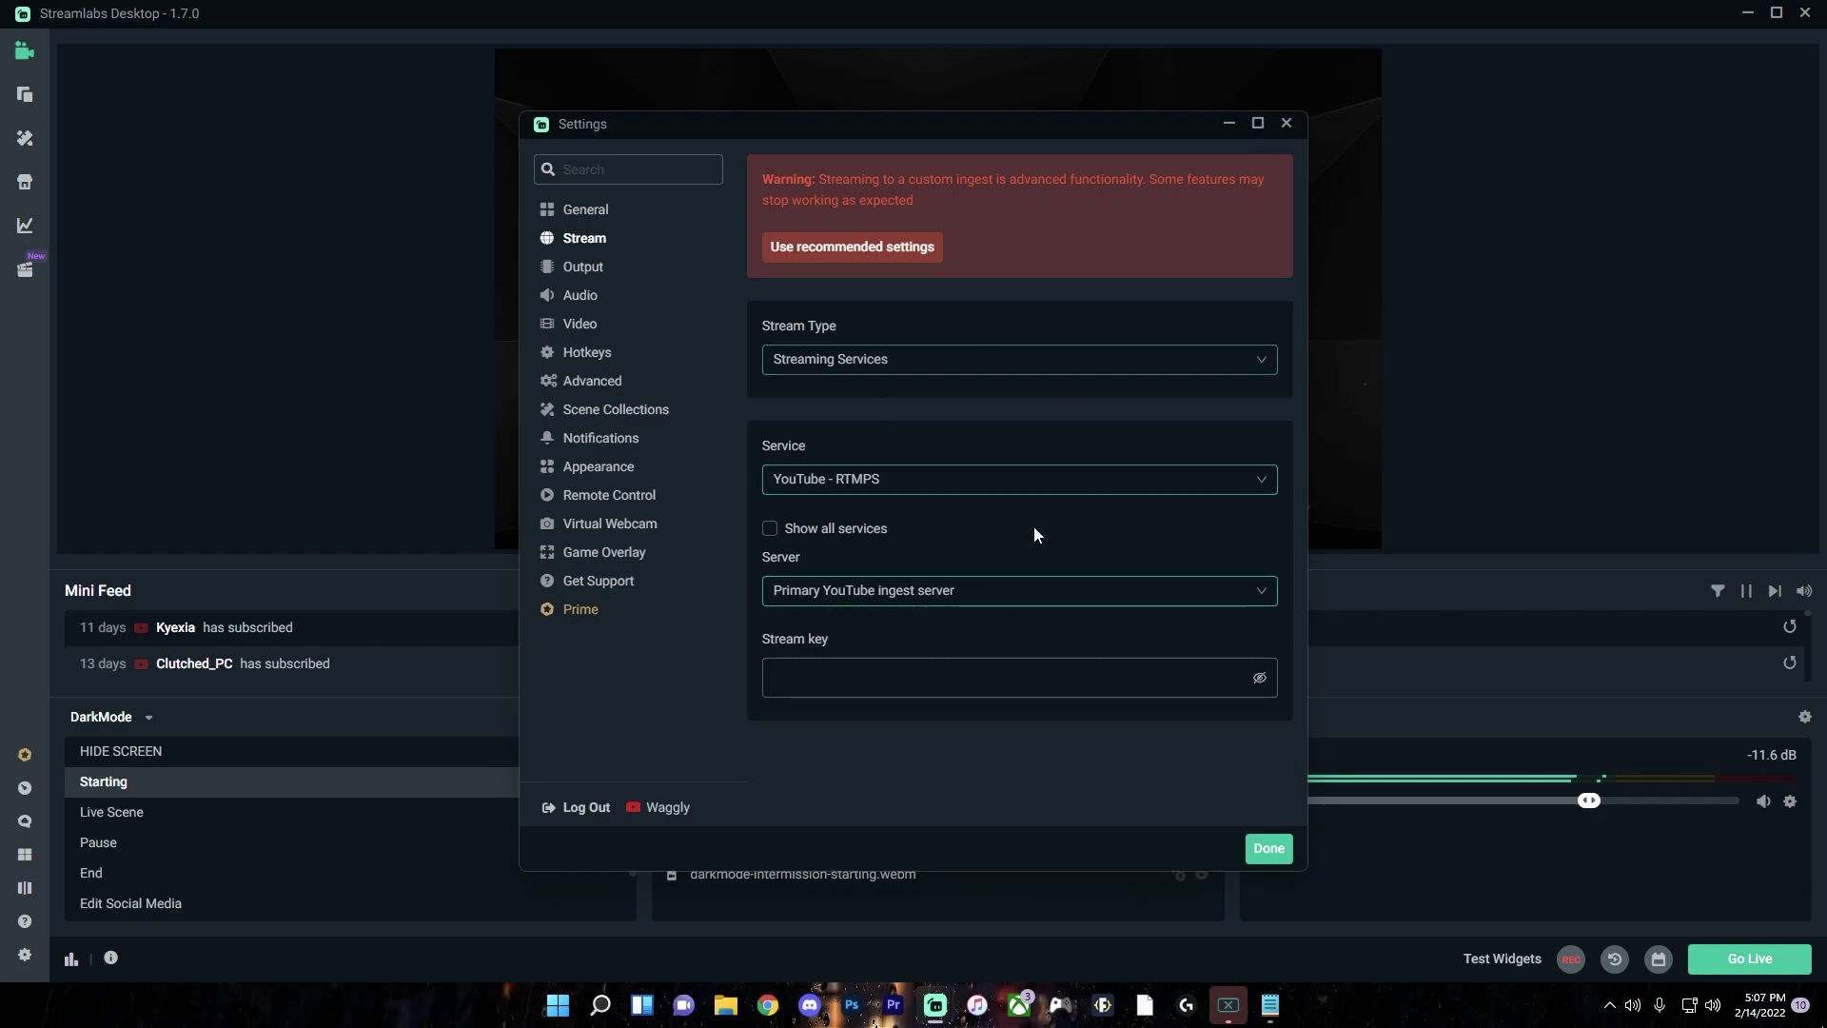
- Switch the output mode to Advanced and stream on audio track 1
left_click(571, 267)
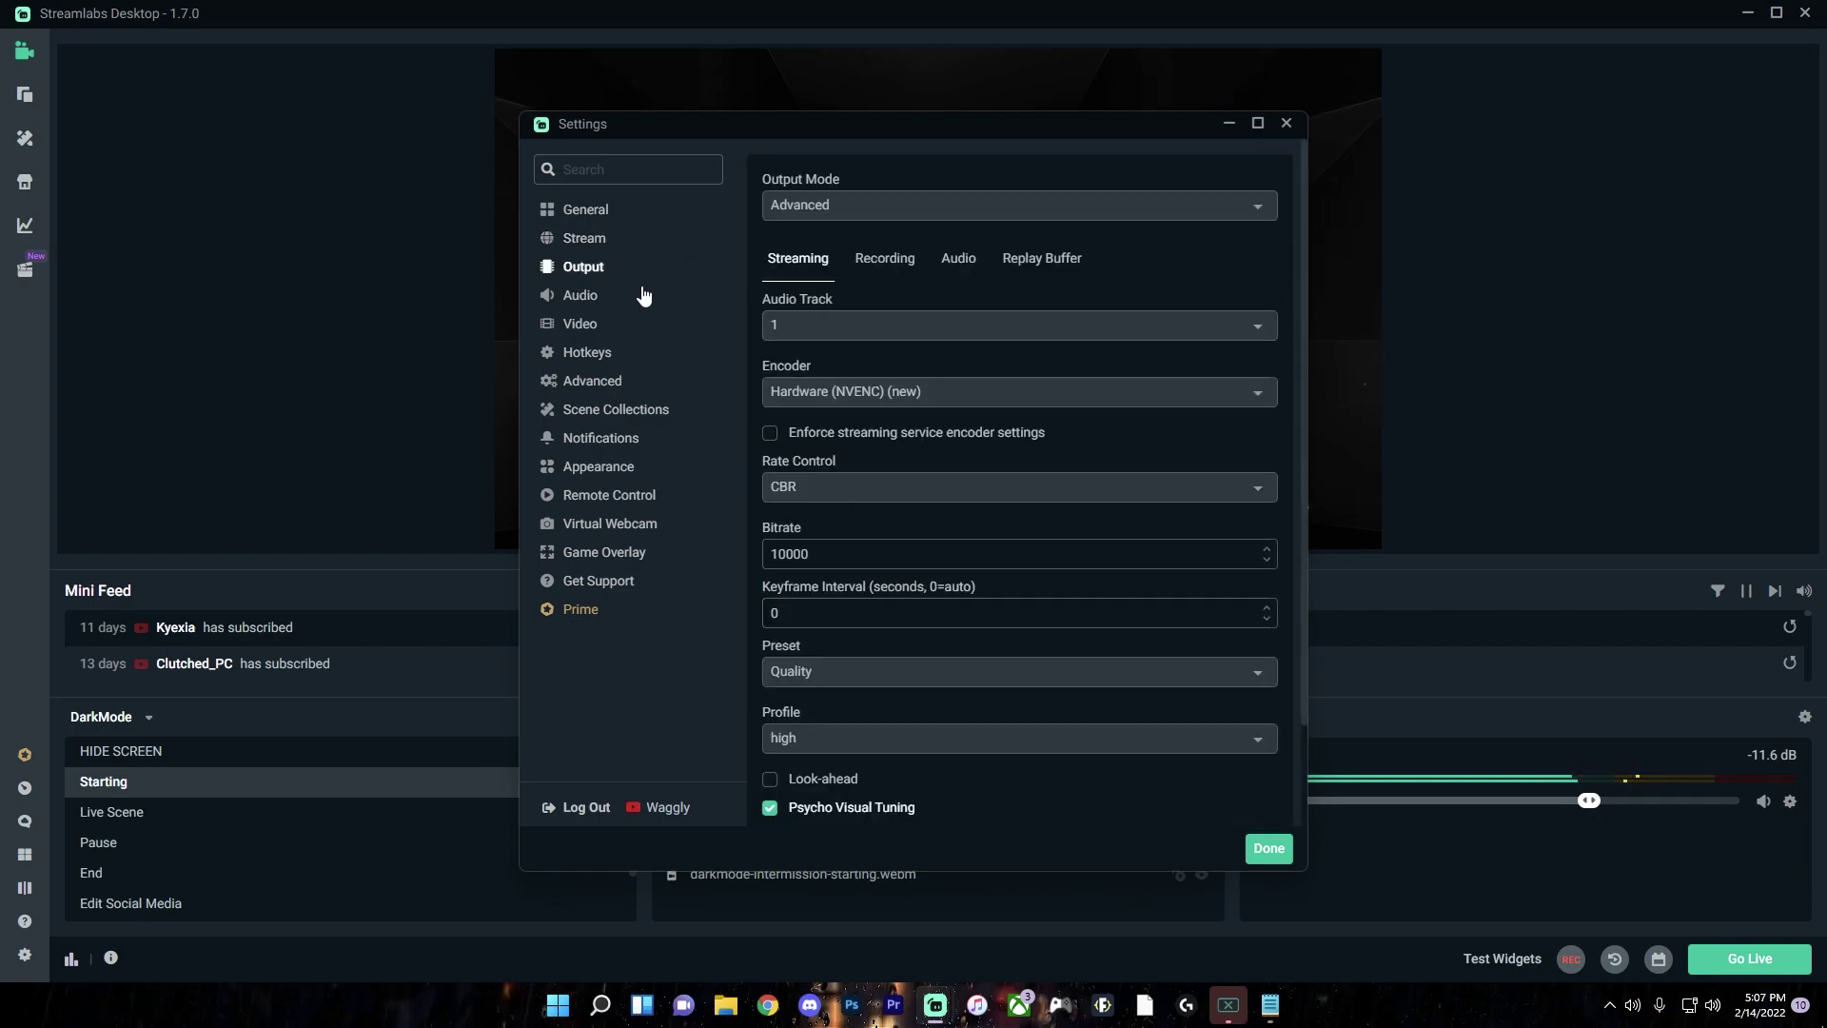
left_click(813, 202)
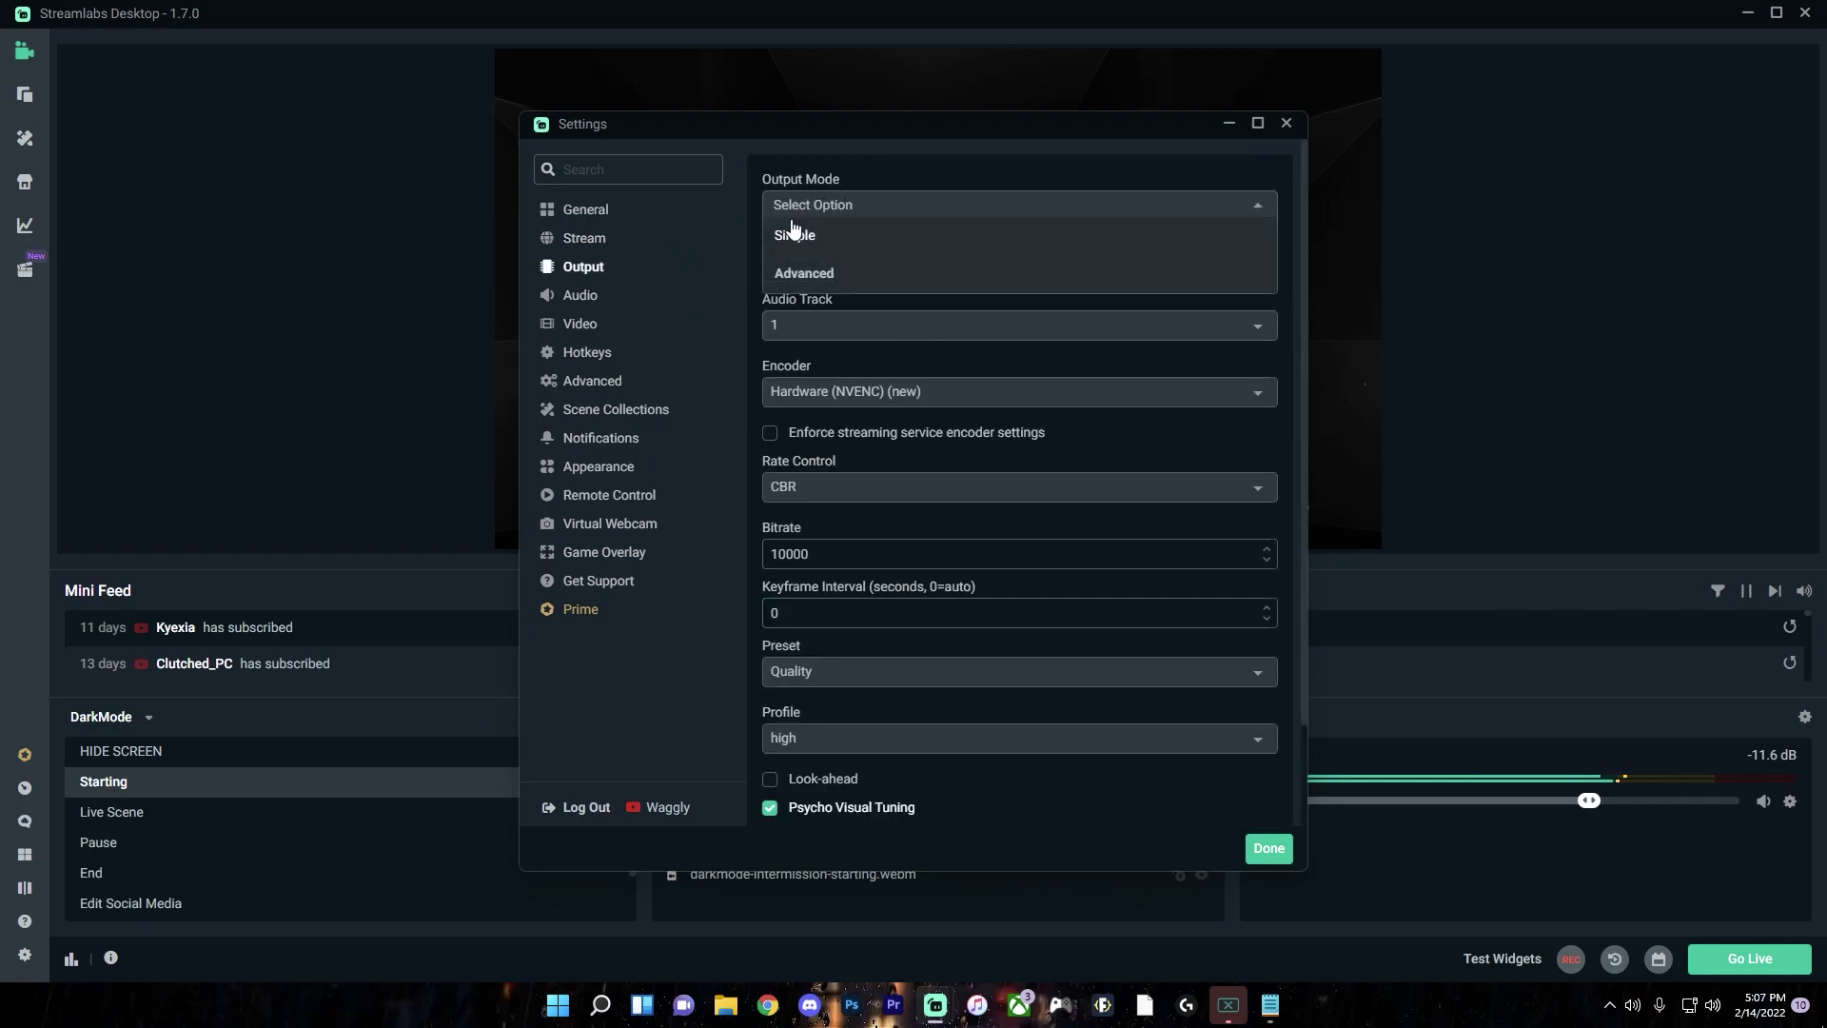
left_click(803, 274)
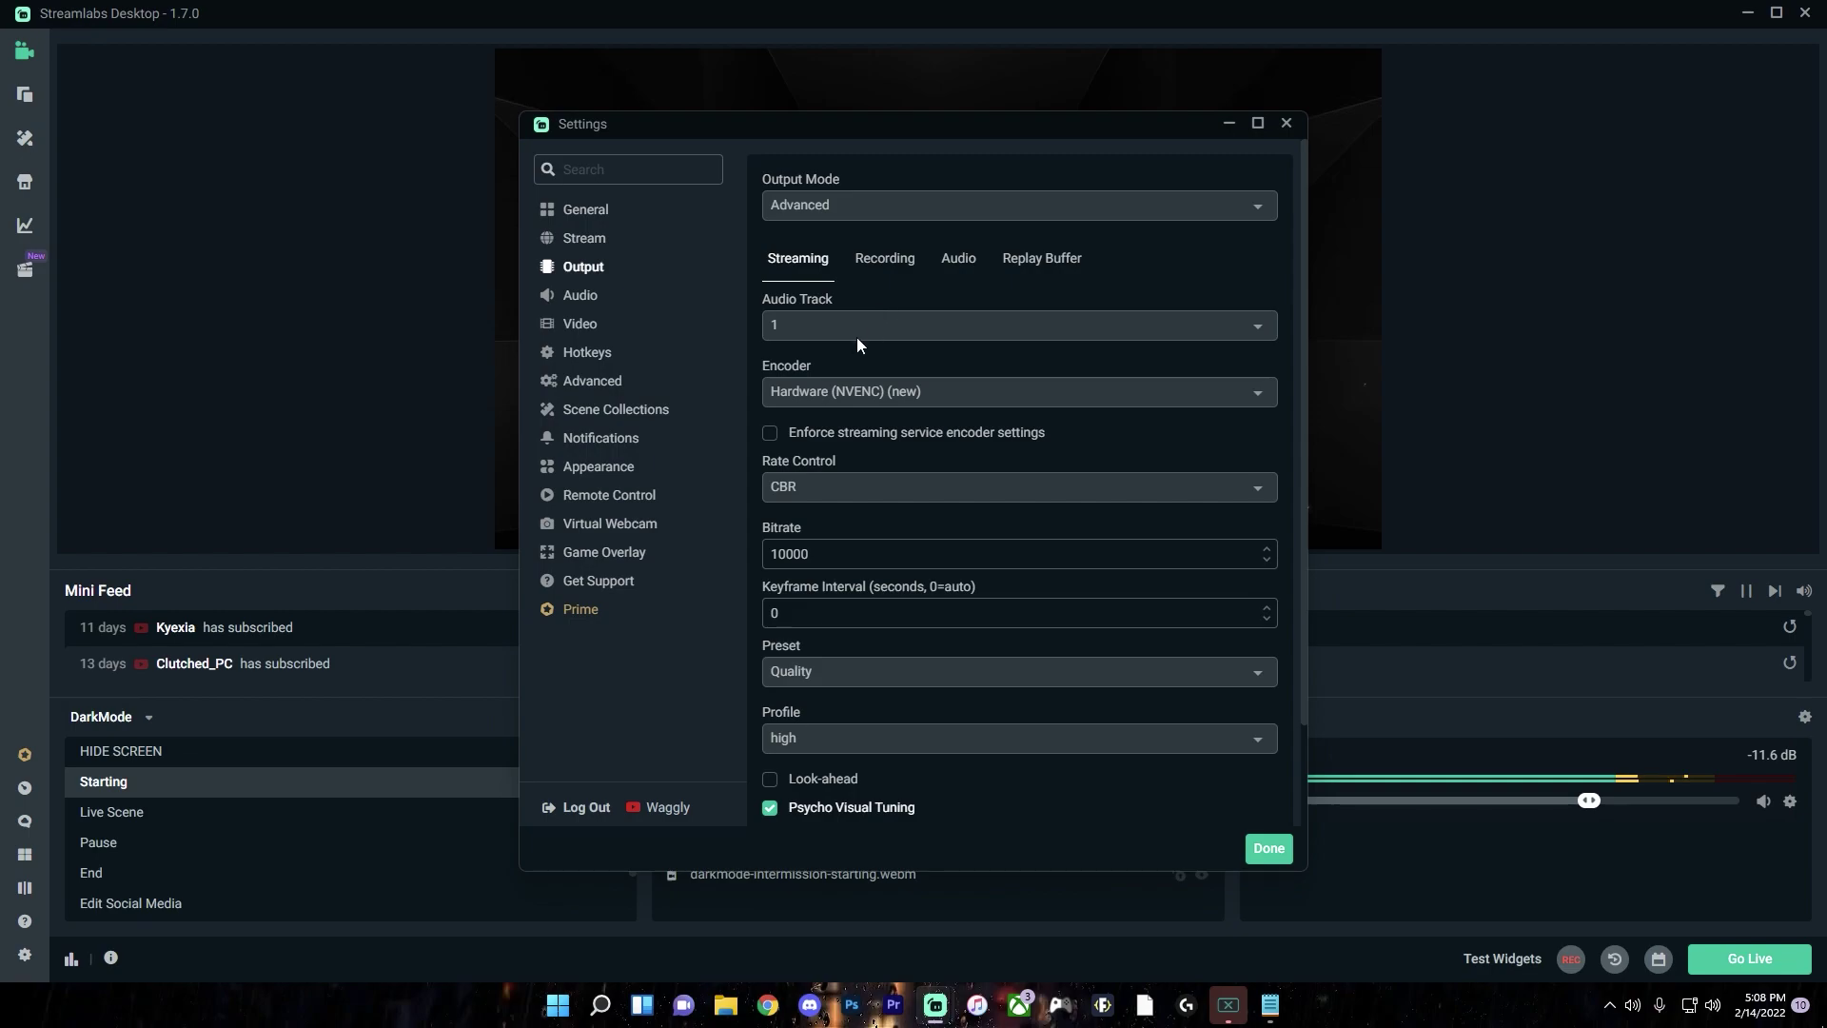
left_click(833, 322)
left_click(825, 364)
left_click(828, 326)
left_click(799, 367)
scroll(837, 402, "down", 1)
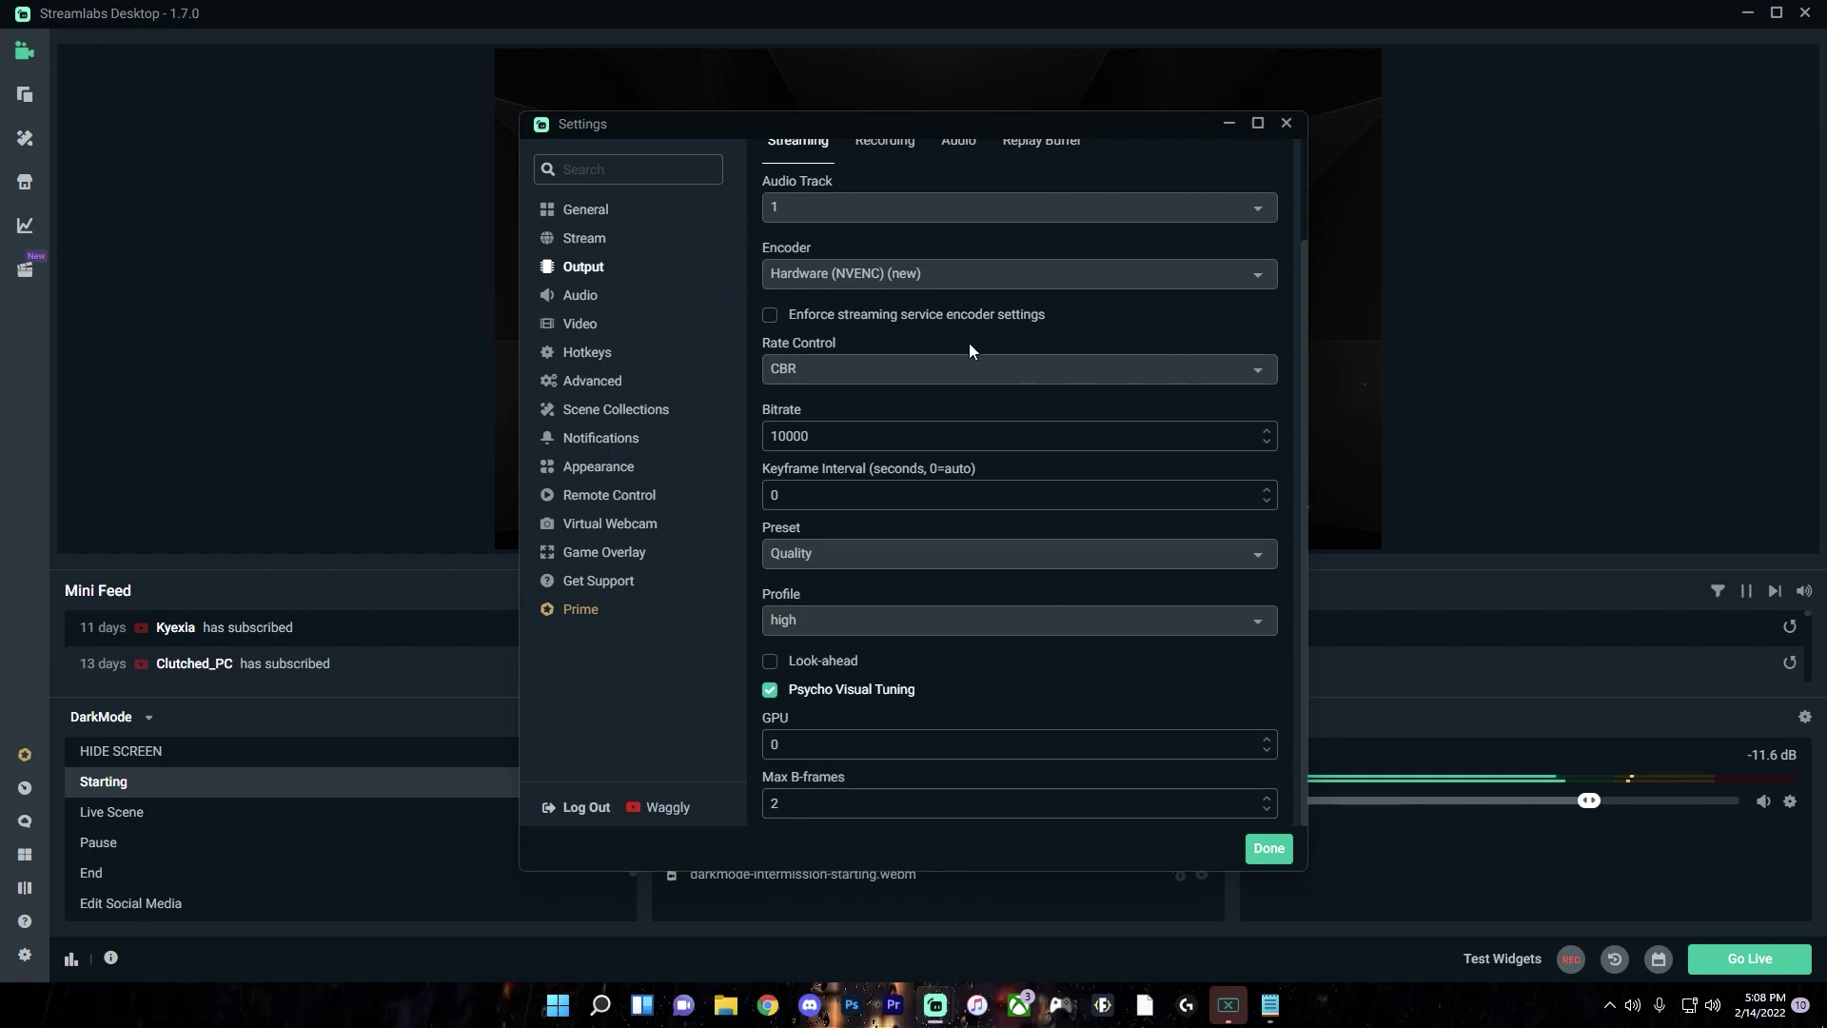
- Compare the Software (x264) encoder, then settle on Hardware (NVENC) (new) for streaming
left_click(963, 283)
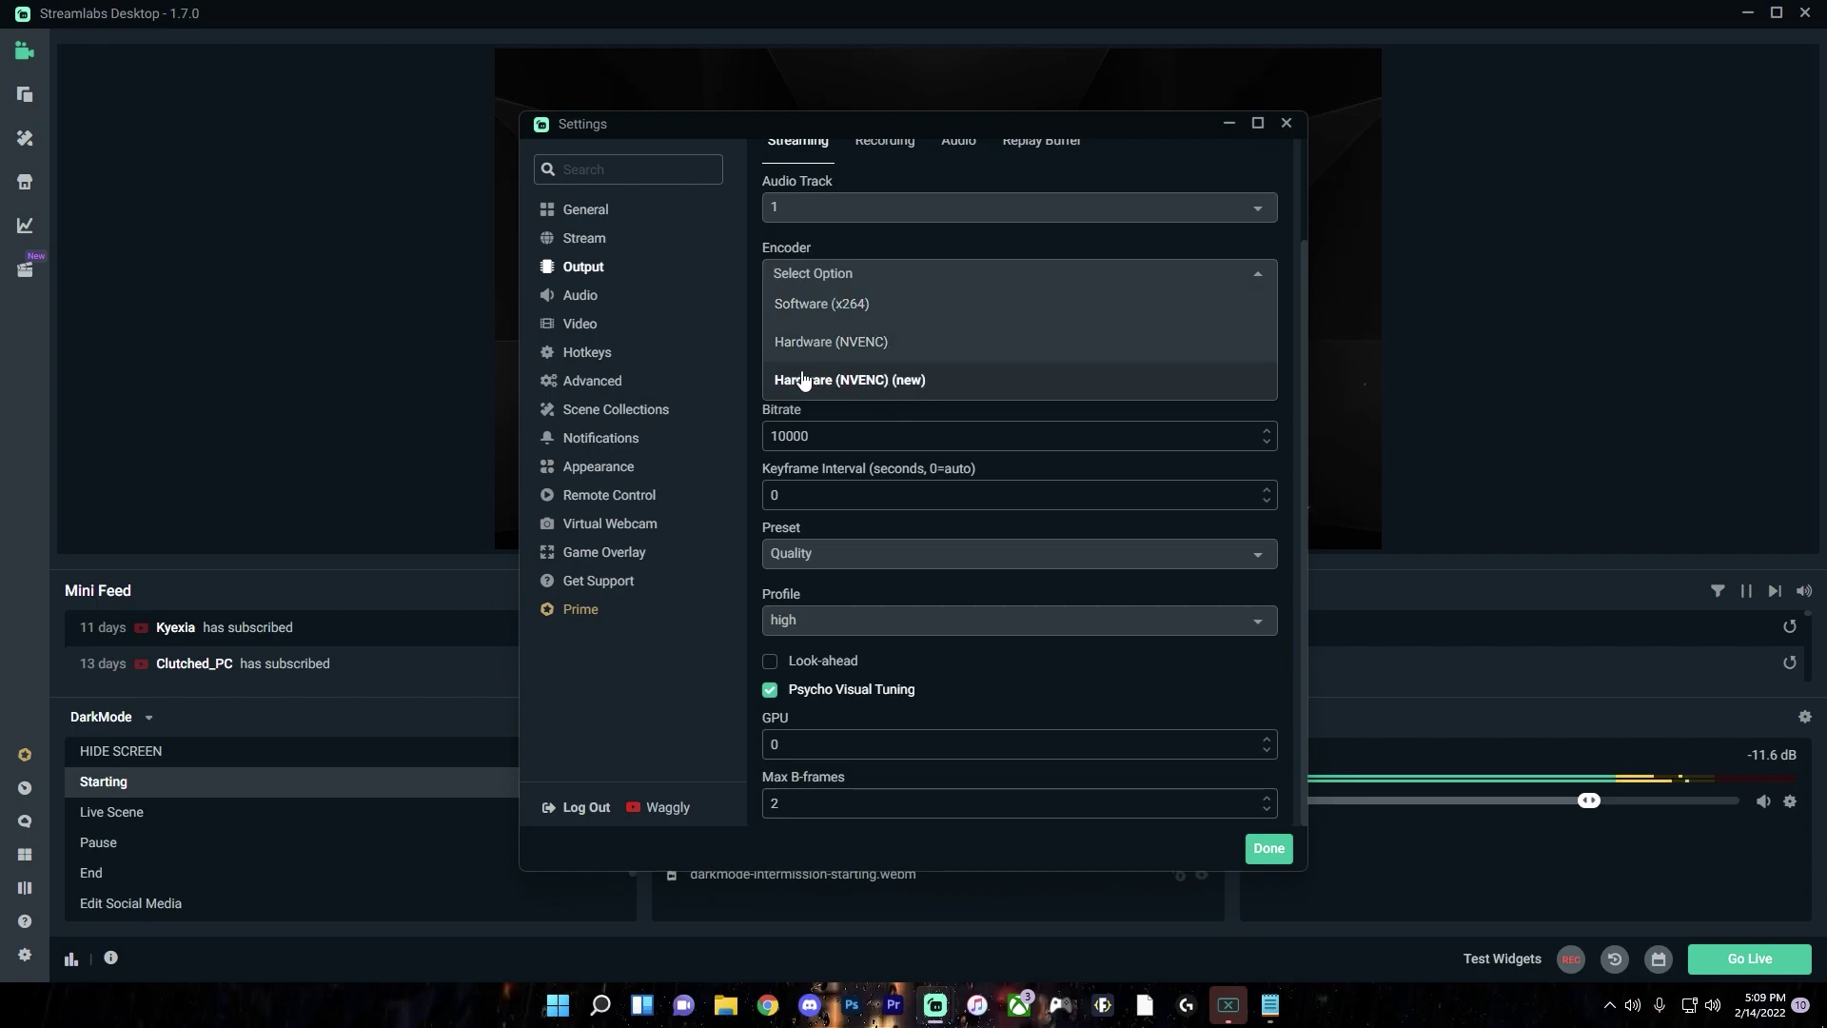
left_click(879, 381)
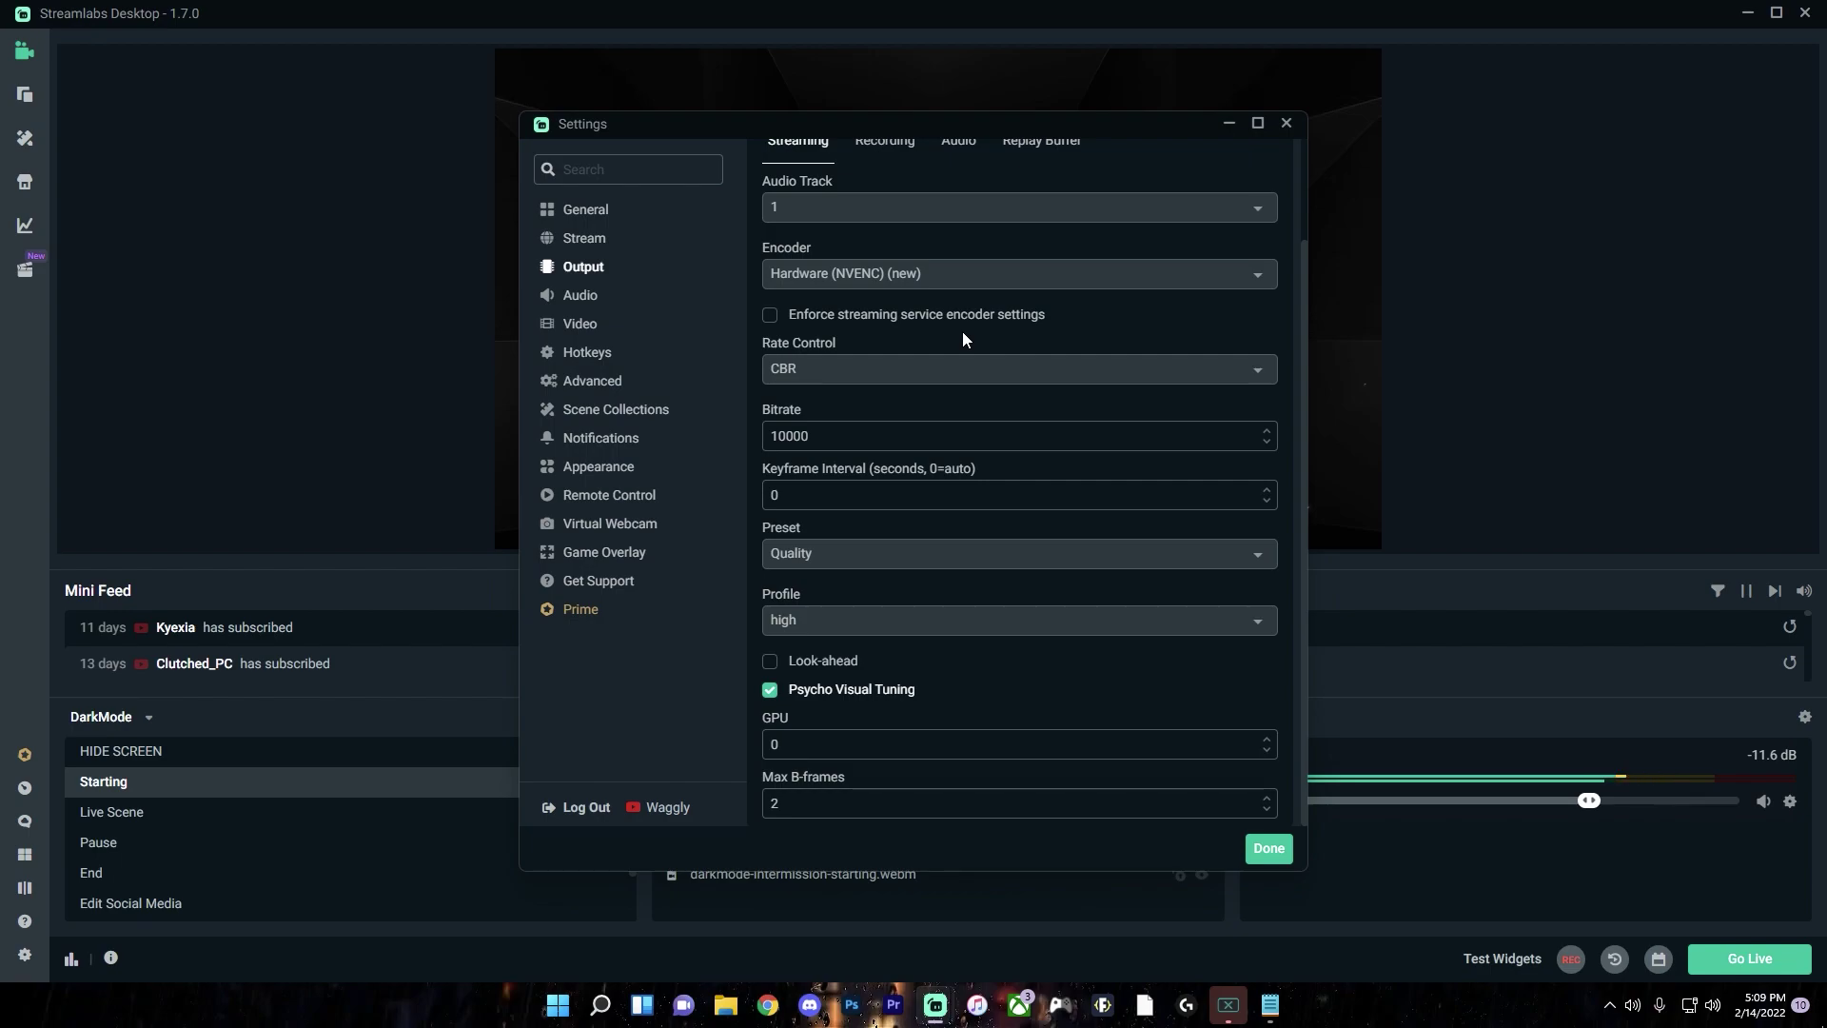
left_click(962, 274)
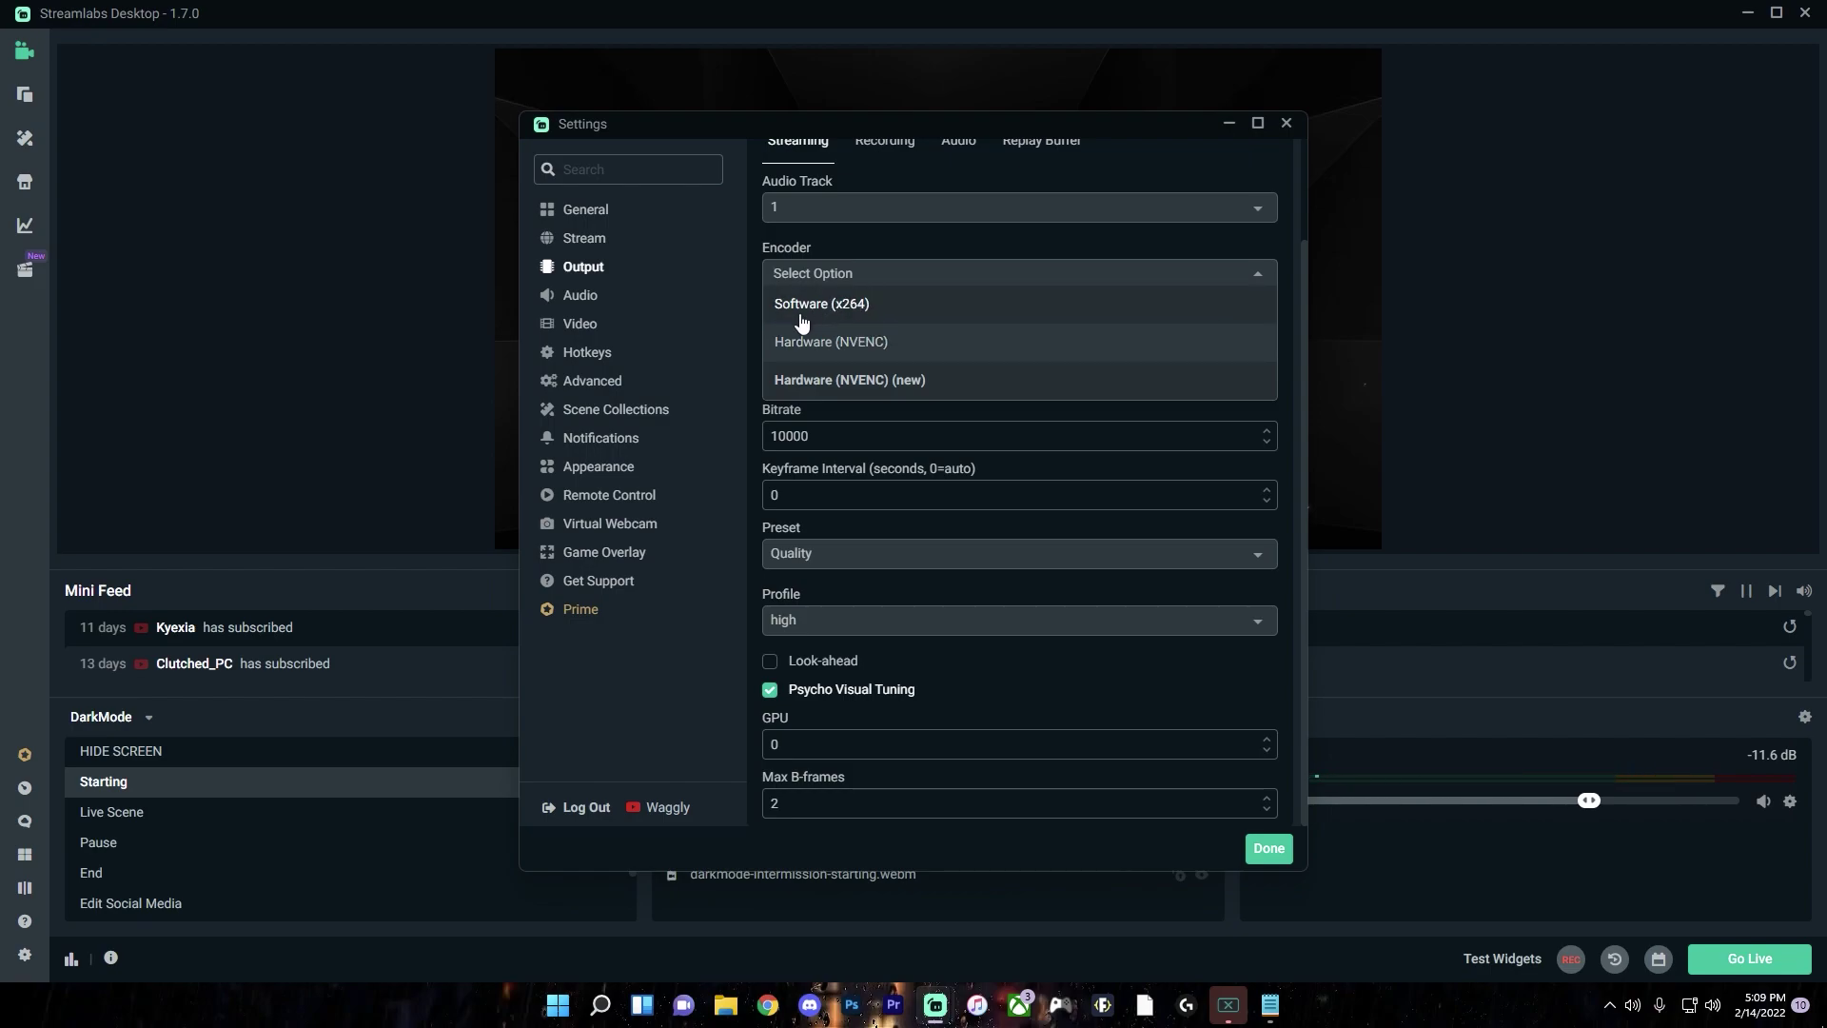
left_click(873, 304)
left_click(837, 278)
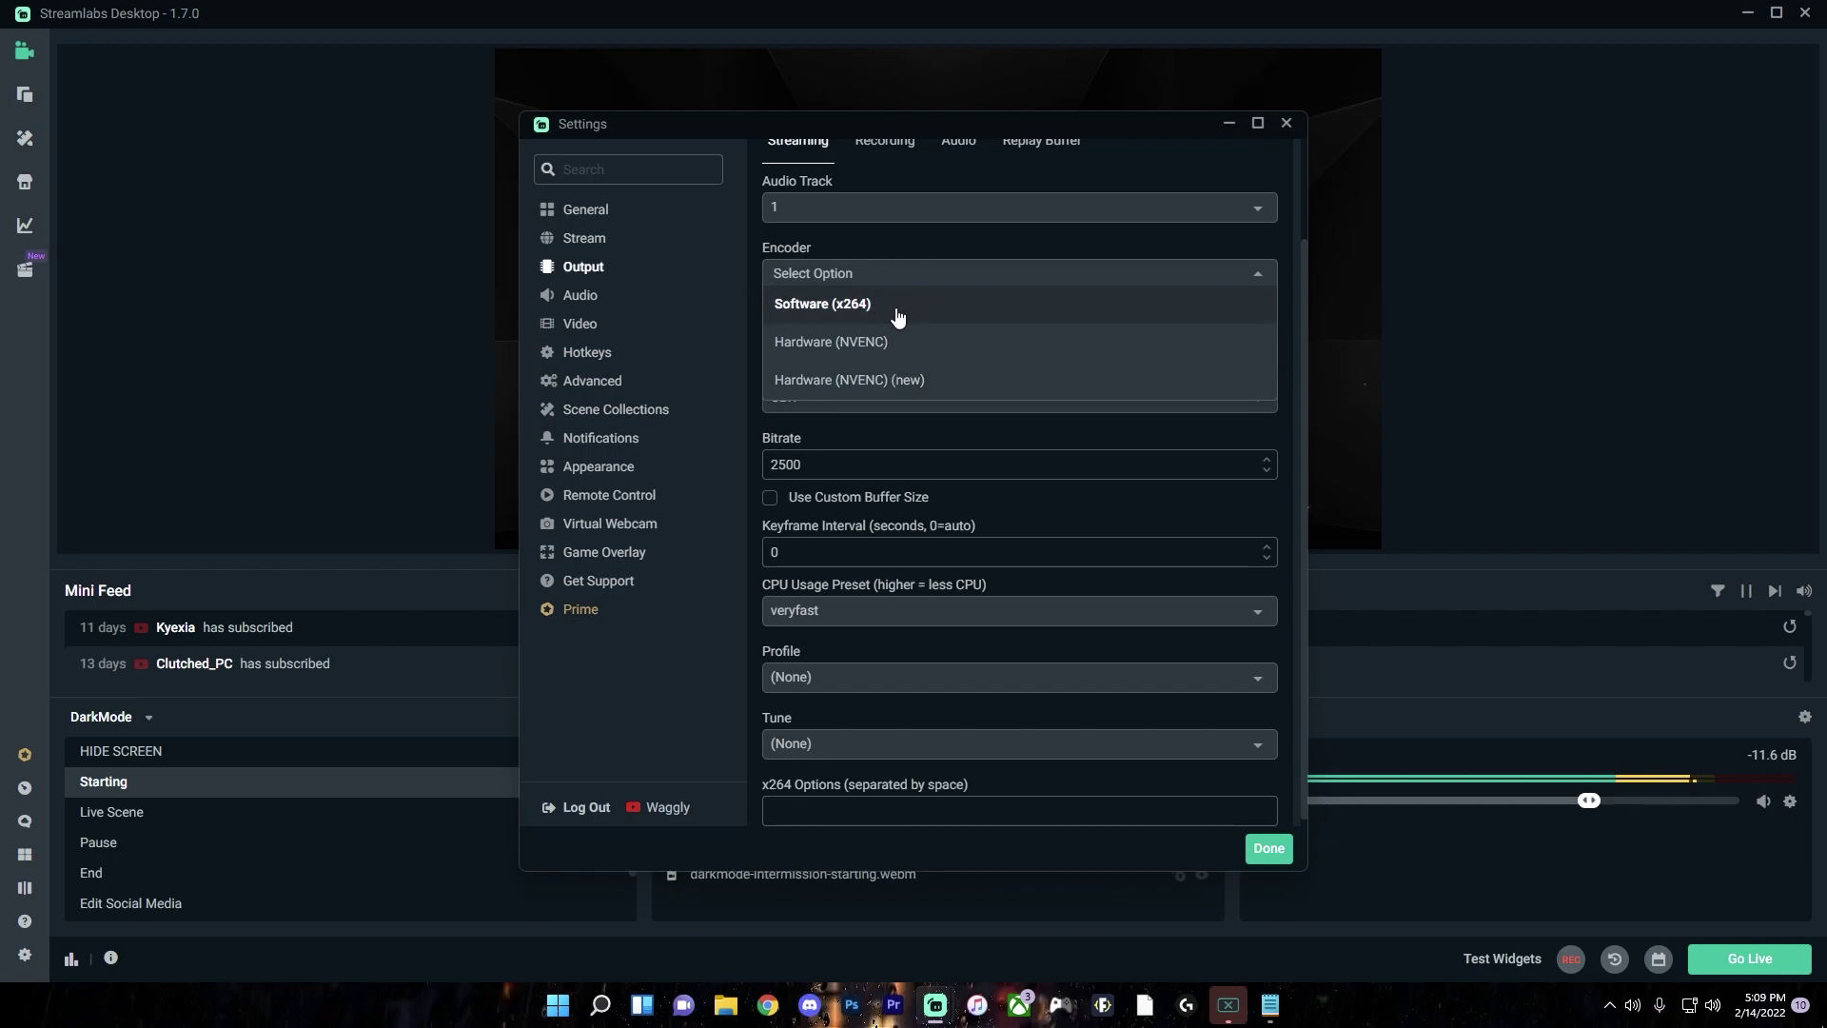
left_click(930, 379)
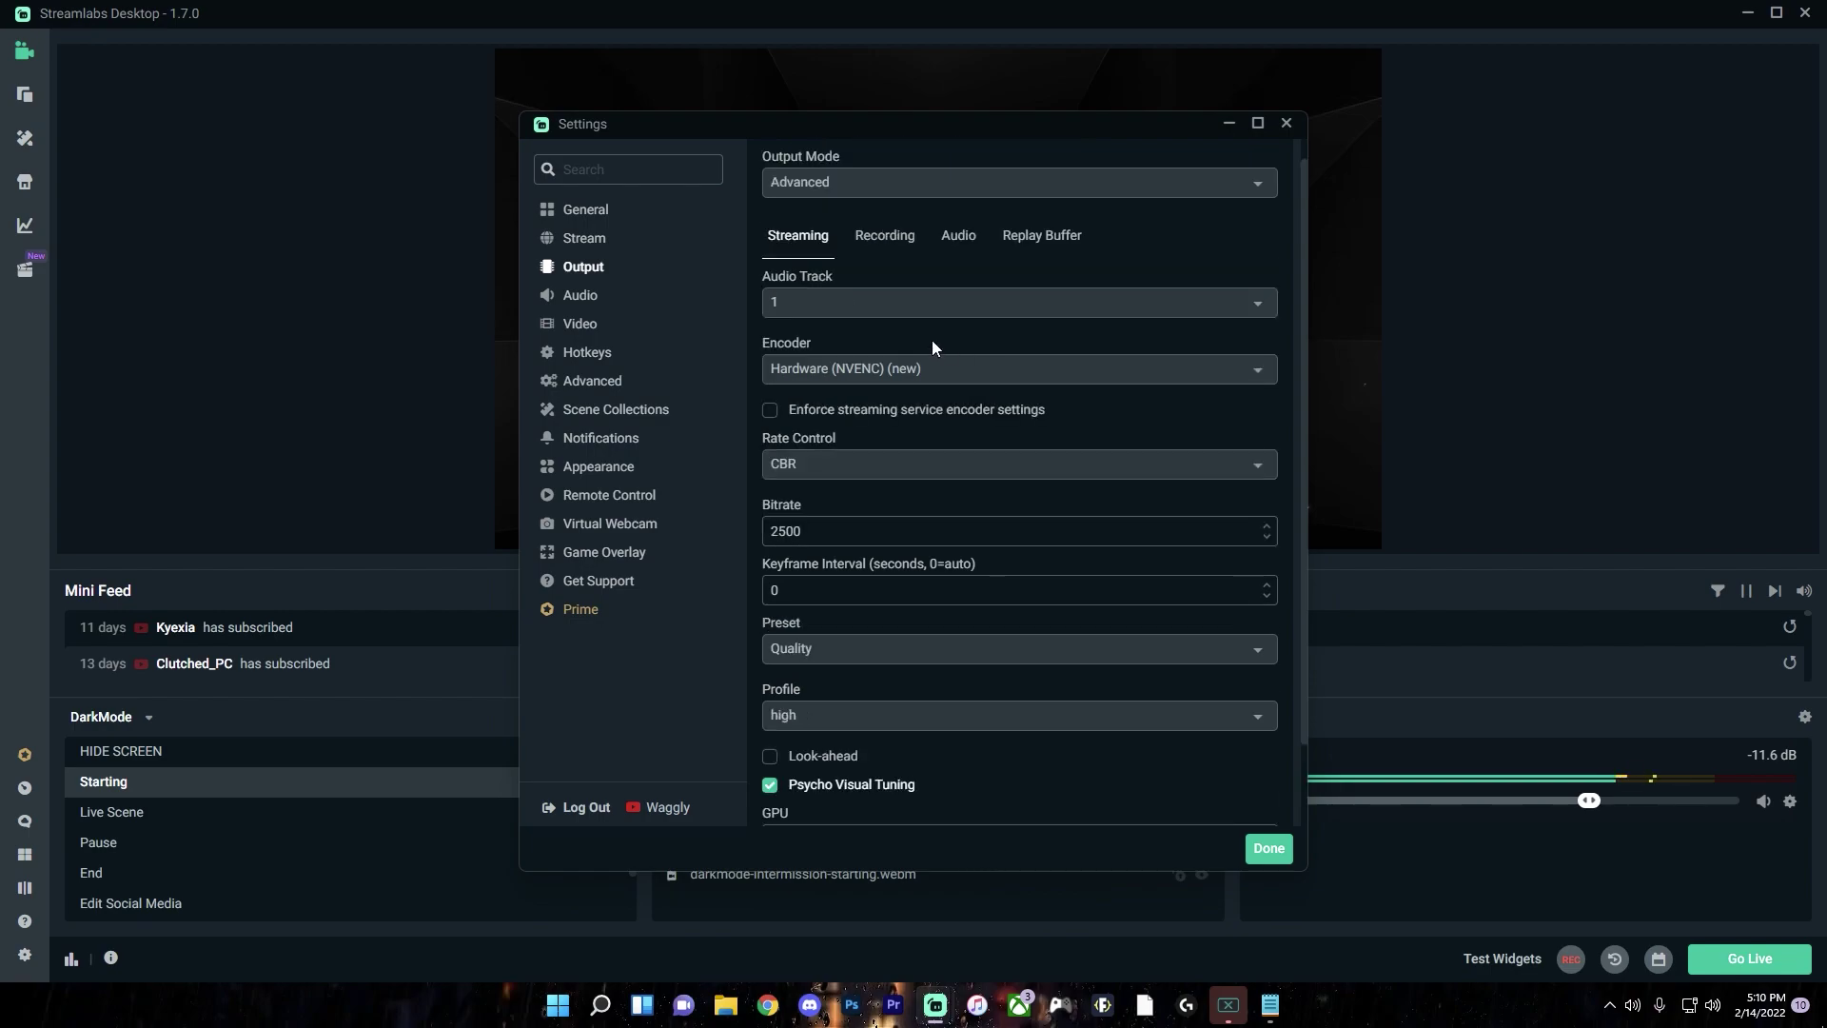
left_click(932, 368)
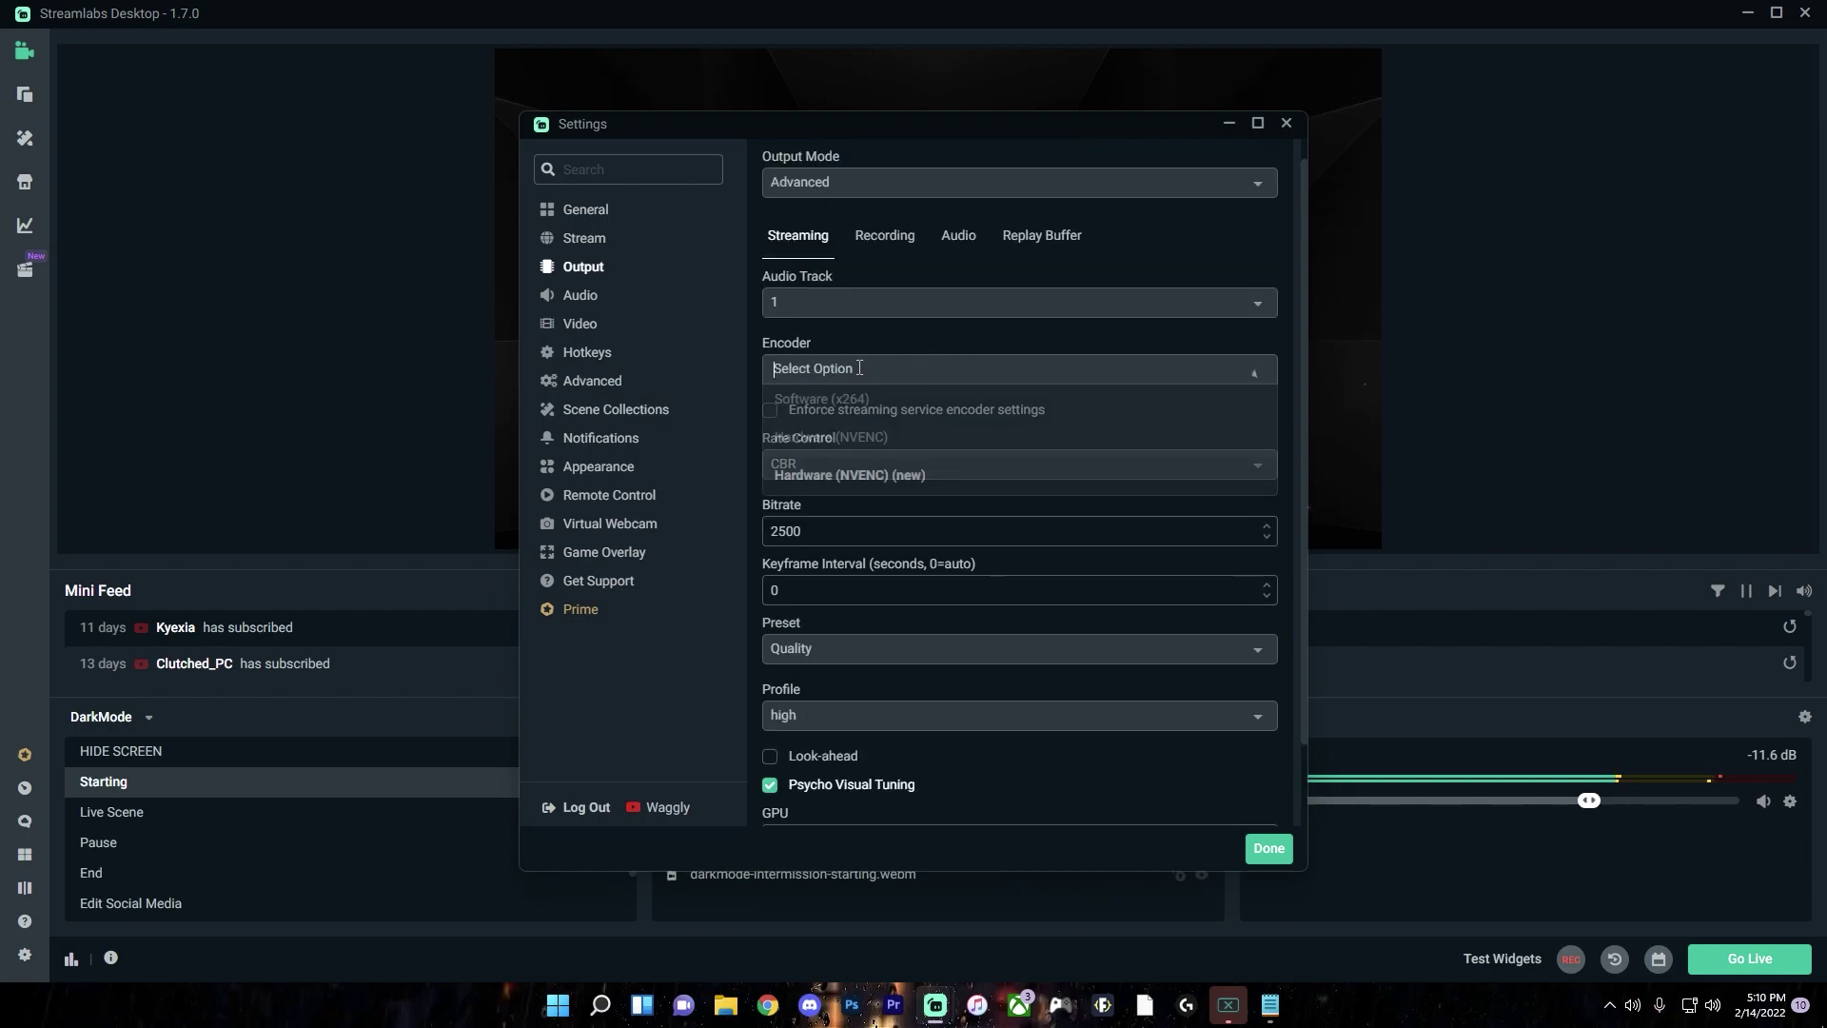
left_click(900, 478)
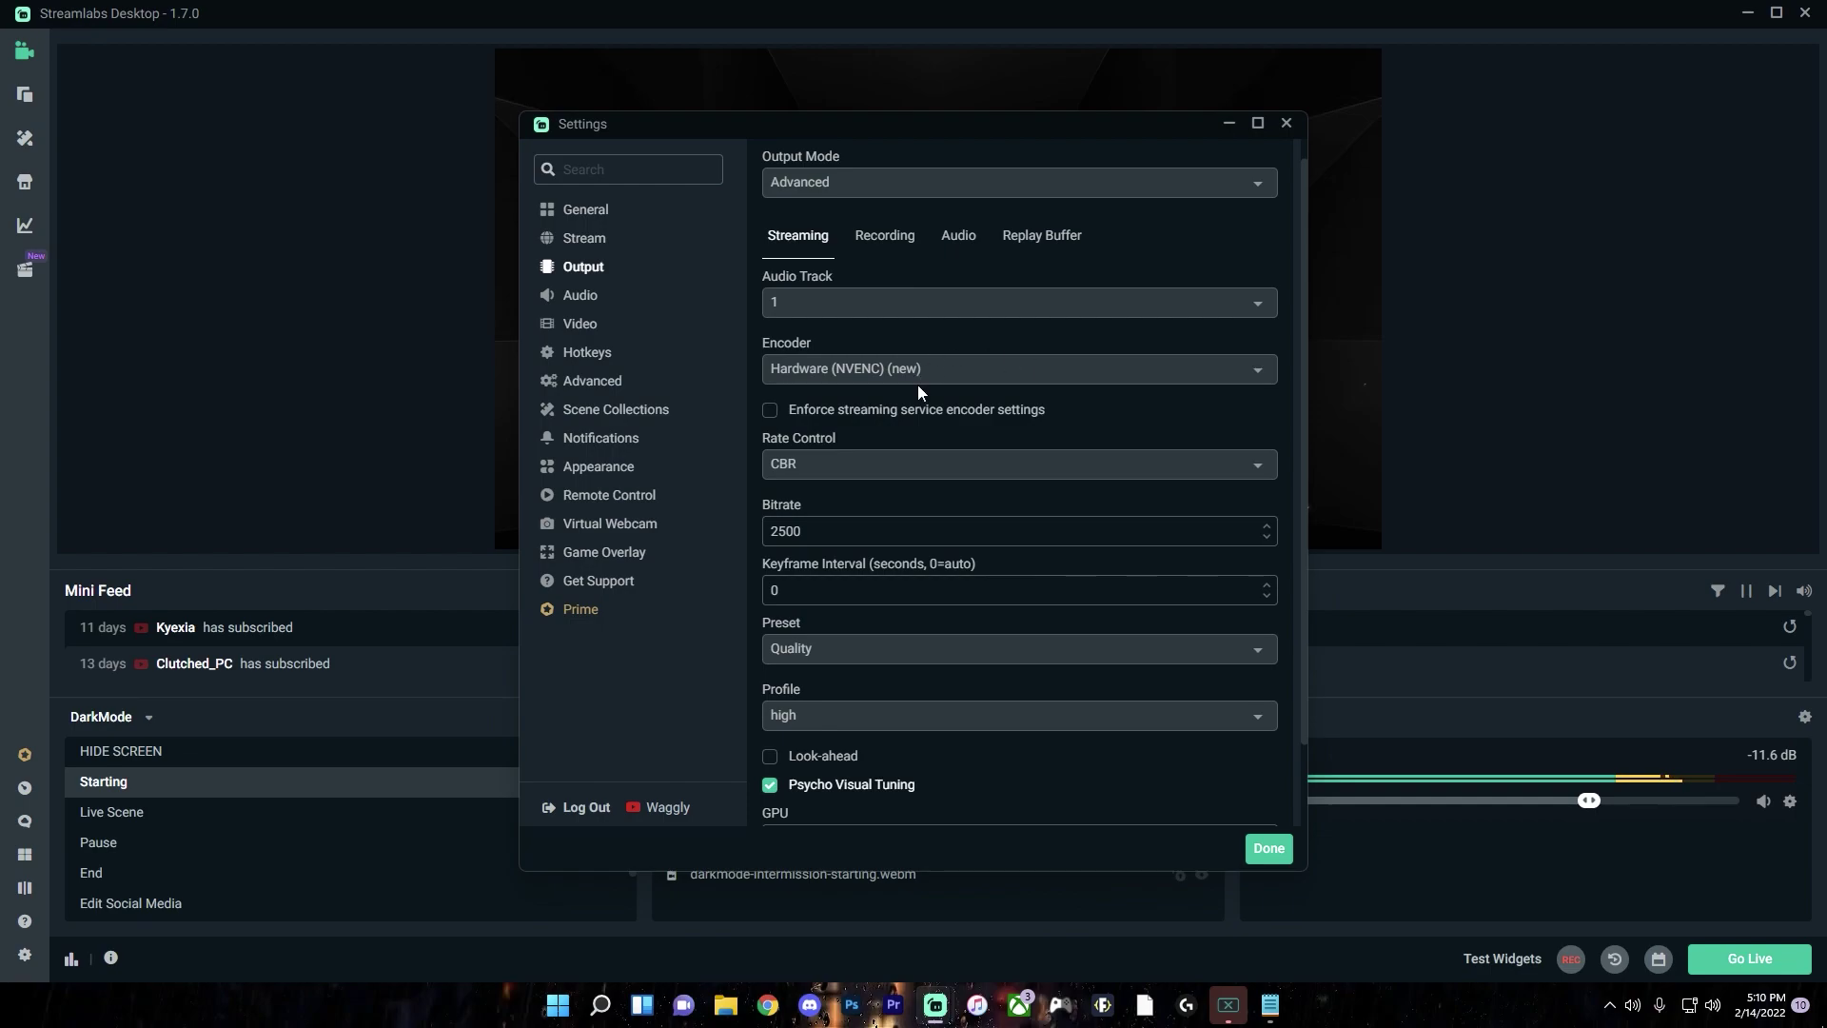
scroll(938, 457, "down", 1)
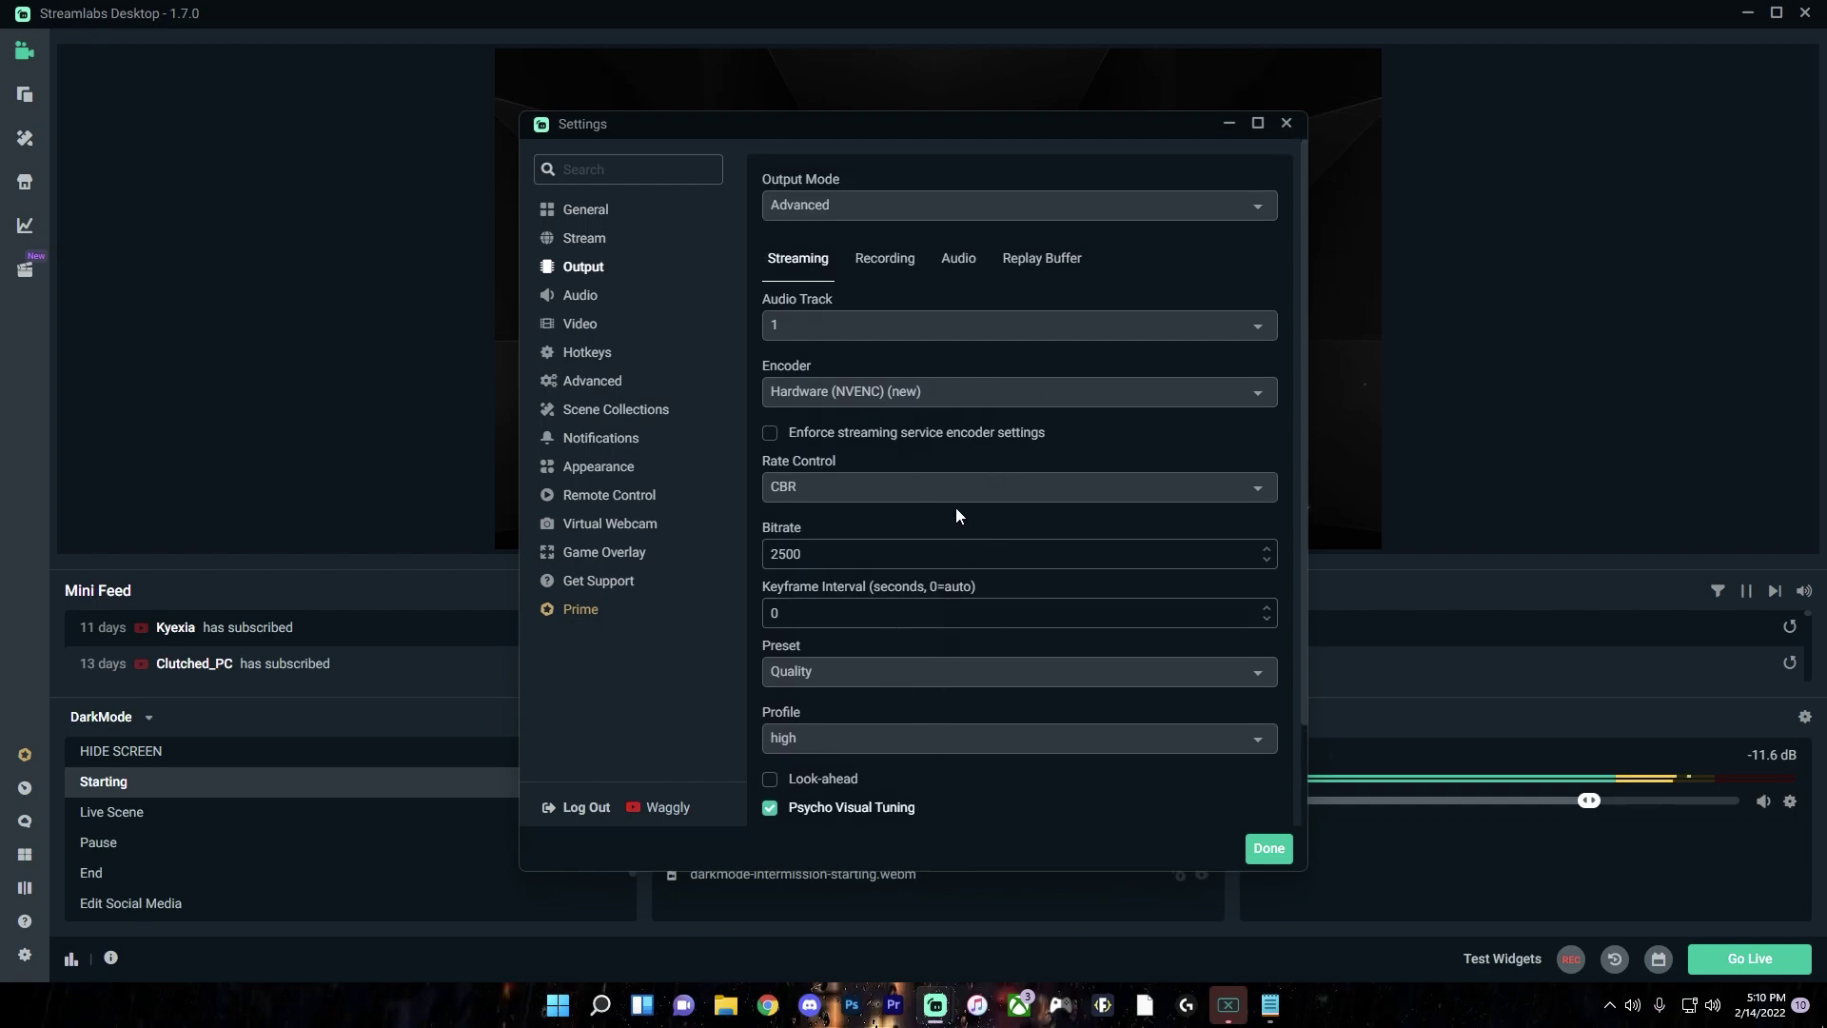
left_click(899, 392)
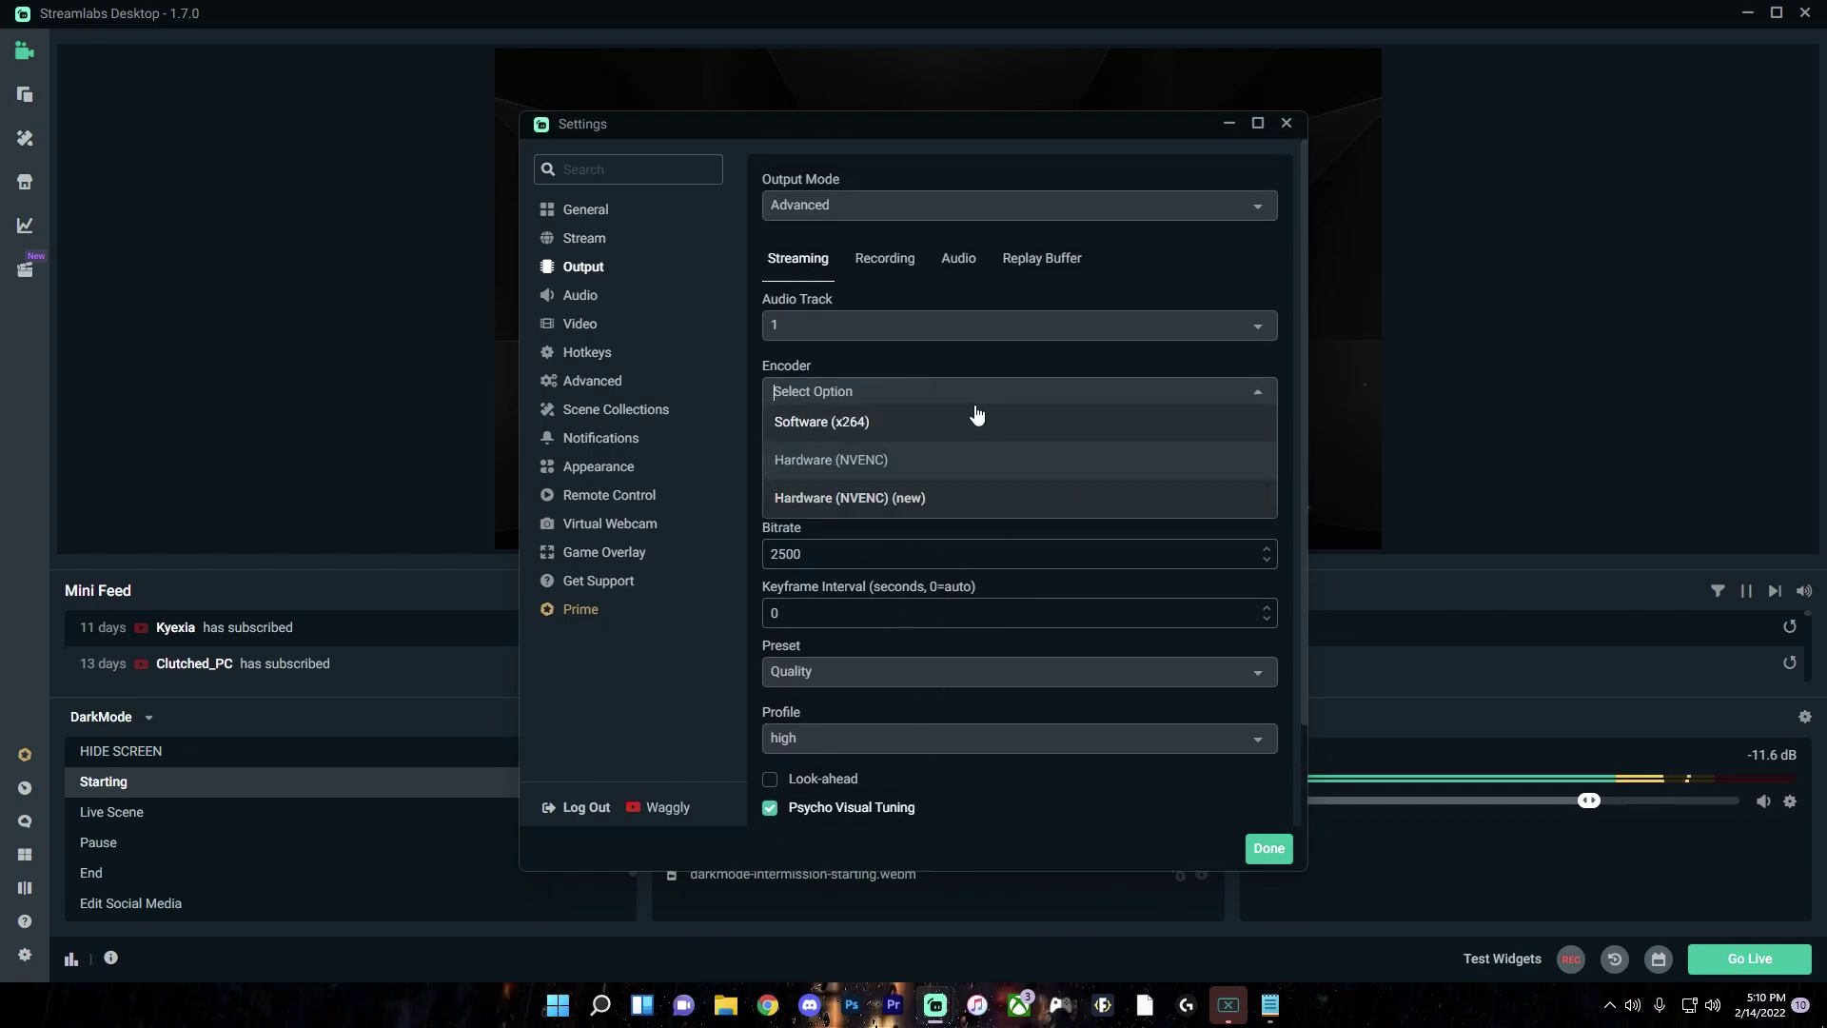
left_click(826, 424)
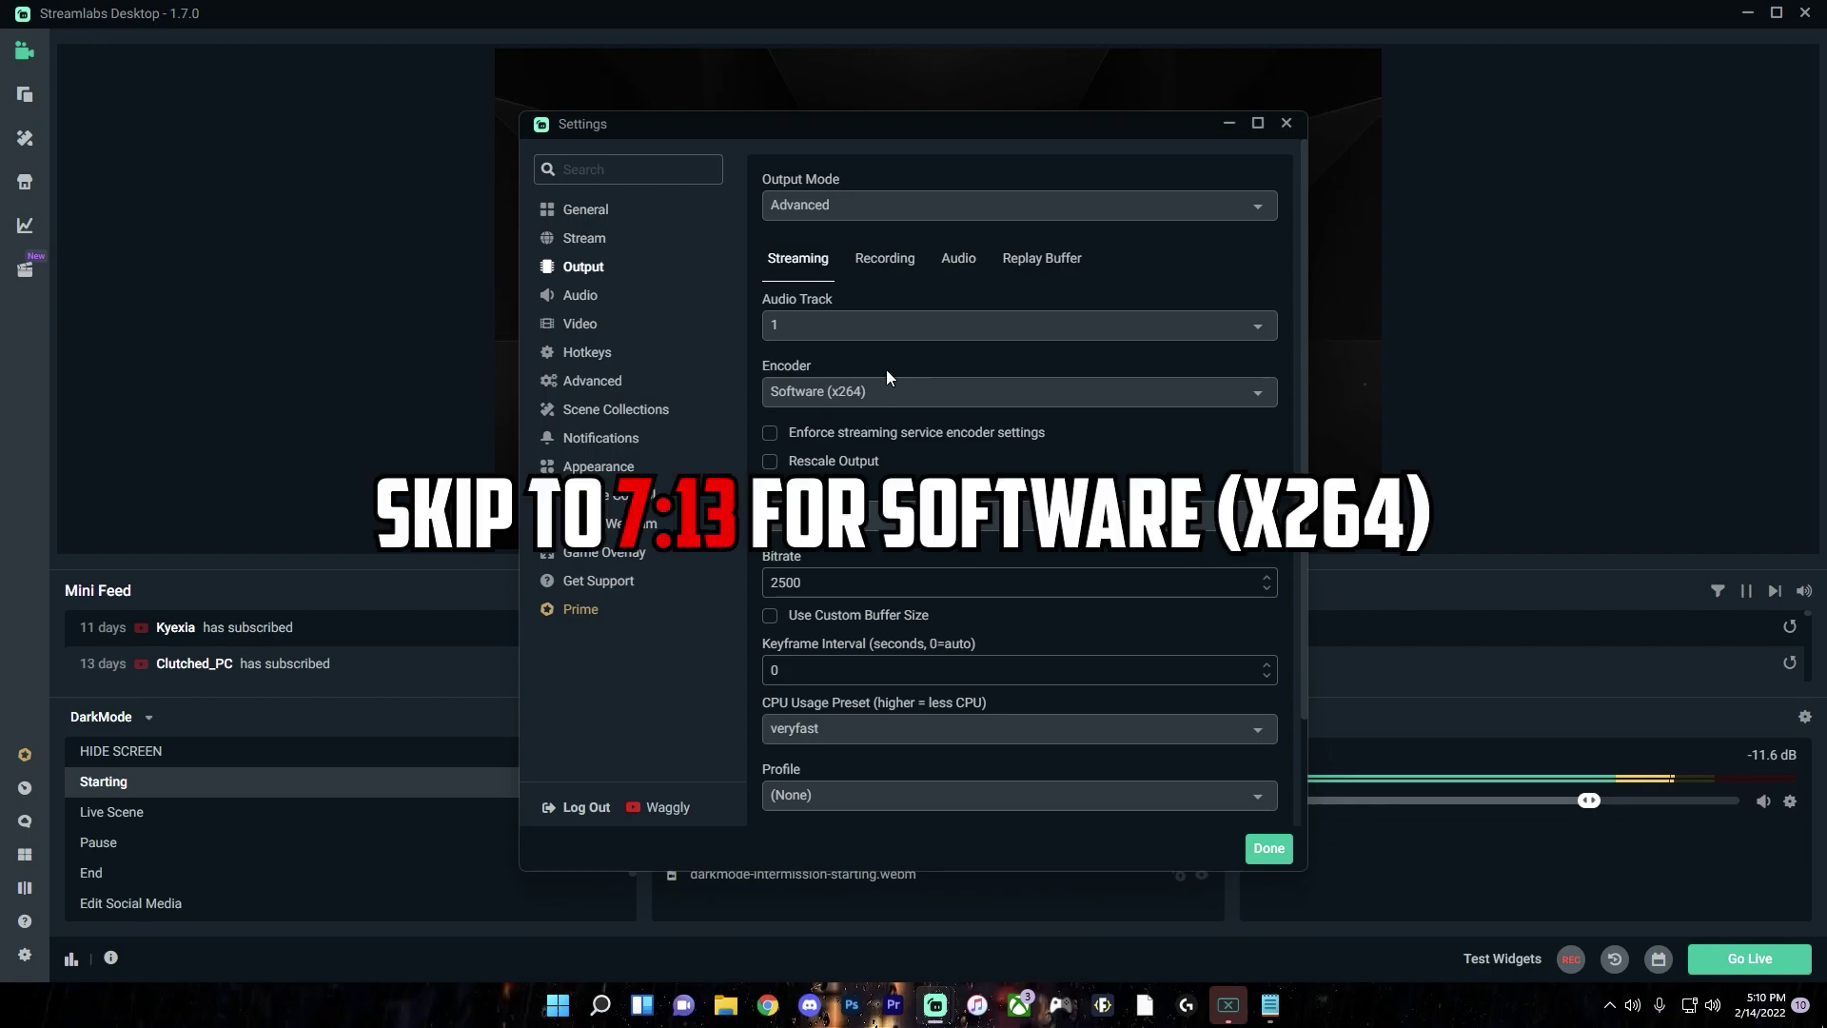
left_click(888, 390)
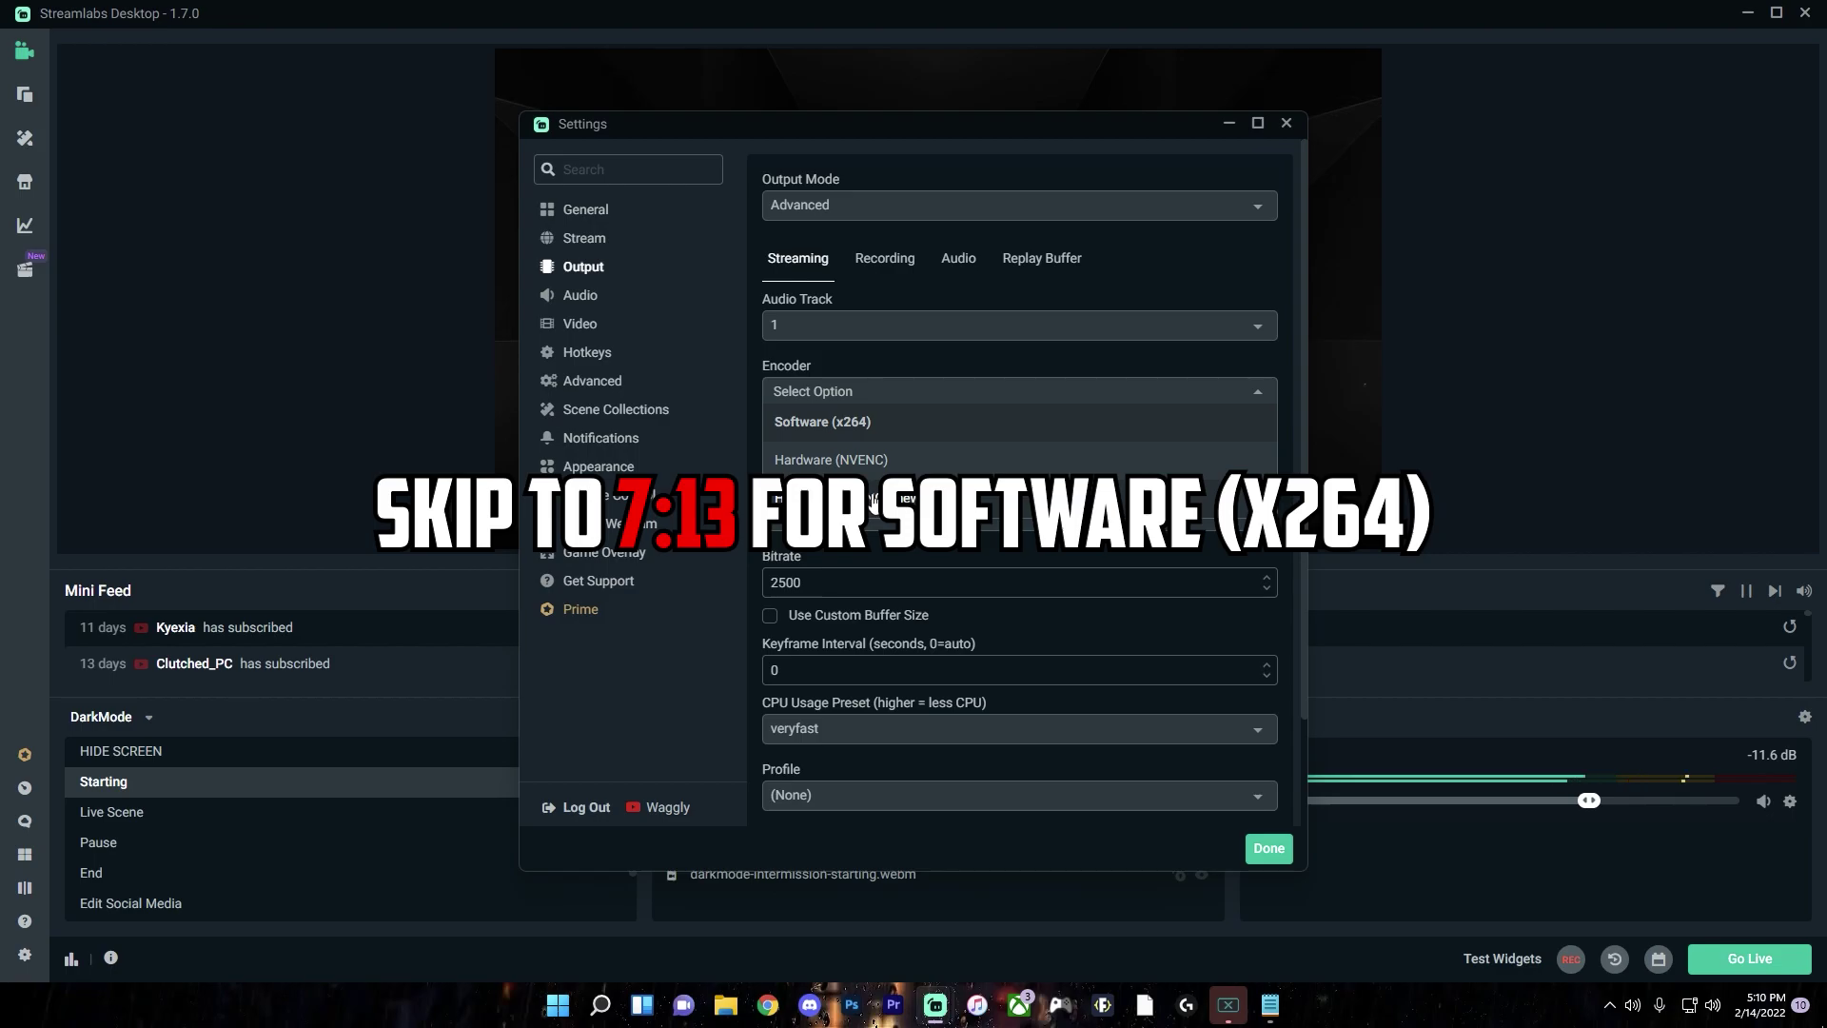
left_click(928, 497)
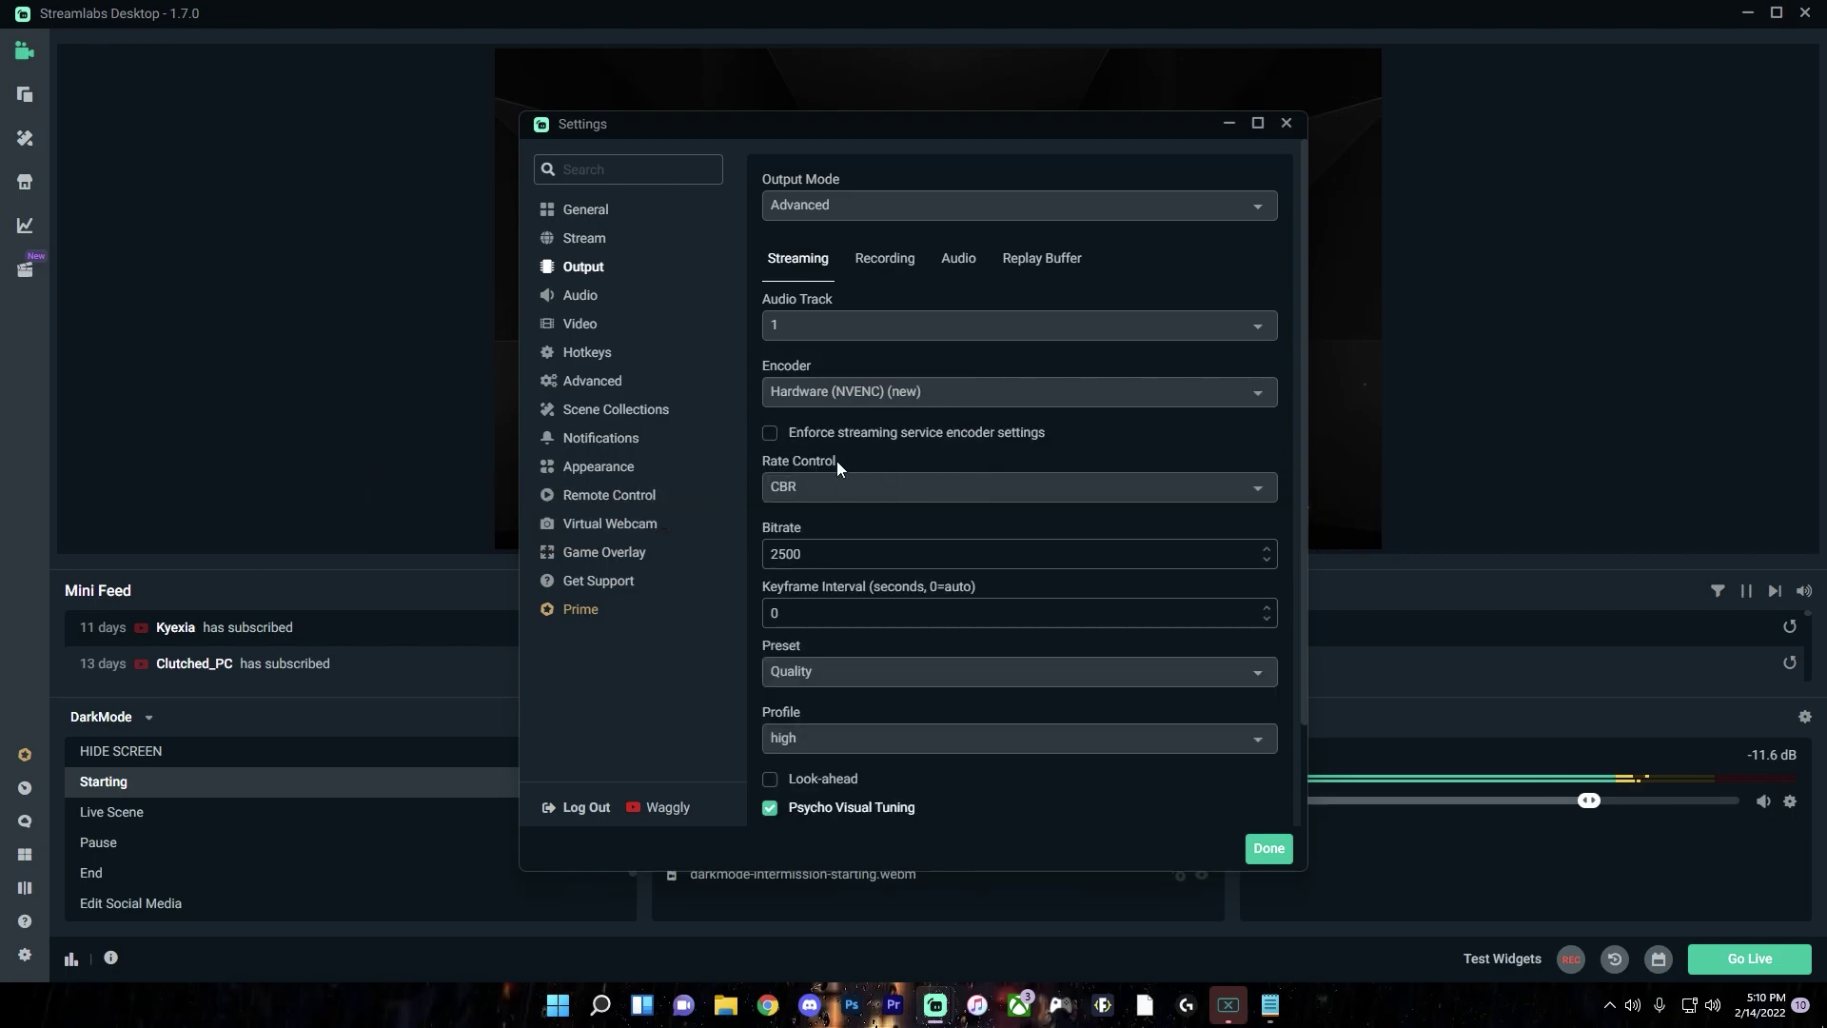
scroll(854, 470, "down", 1)
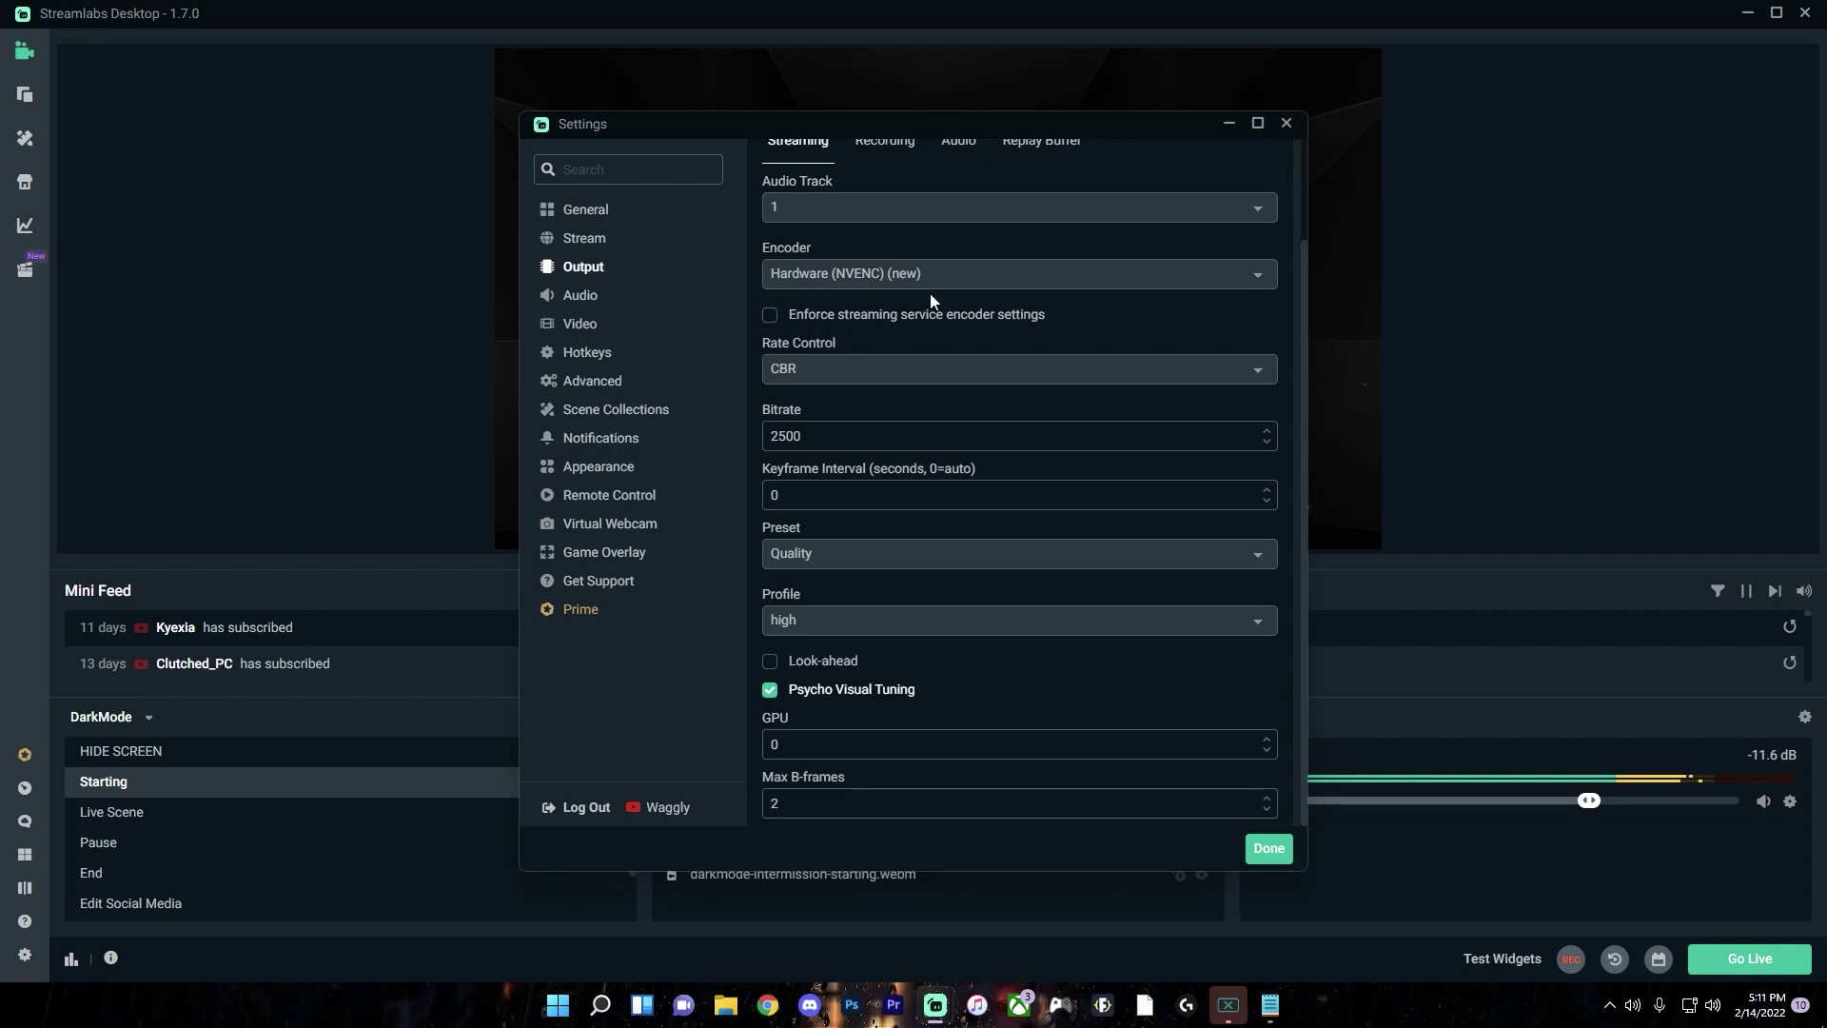
left_click(786, 358)
- Keep CBR with a 10000 bitrate, then load speedtest.net in Chrome
left_click(799, 402)
scroll(866, 470, "up", 1)
double_click(834, 533)
type("10000")
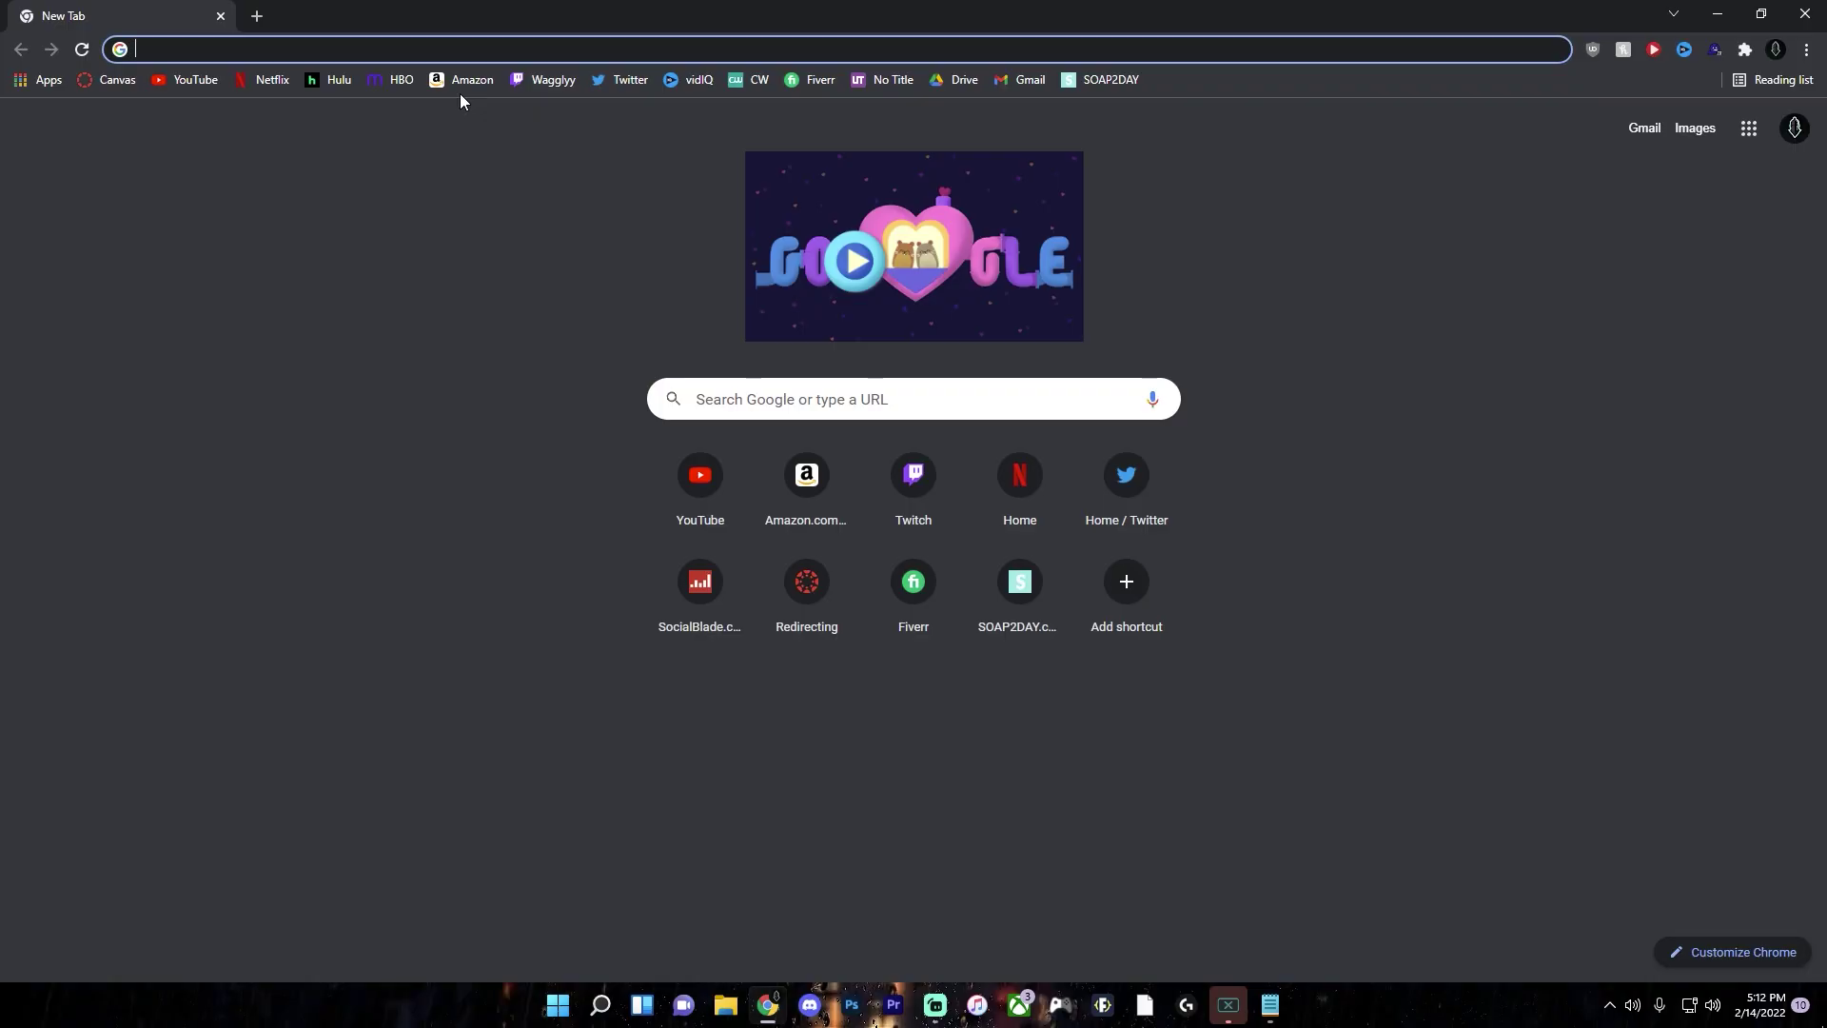
type("speedtest.ne")
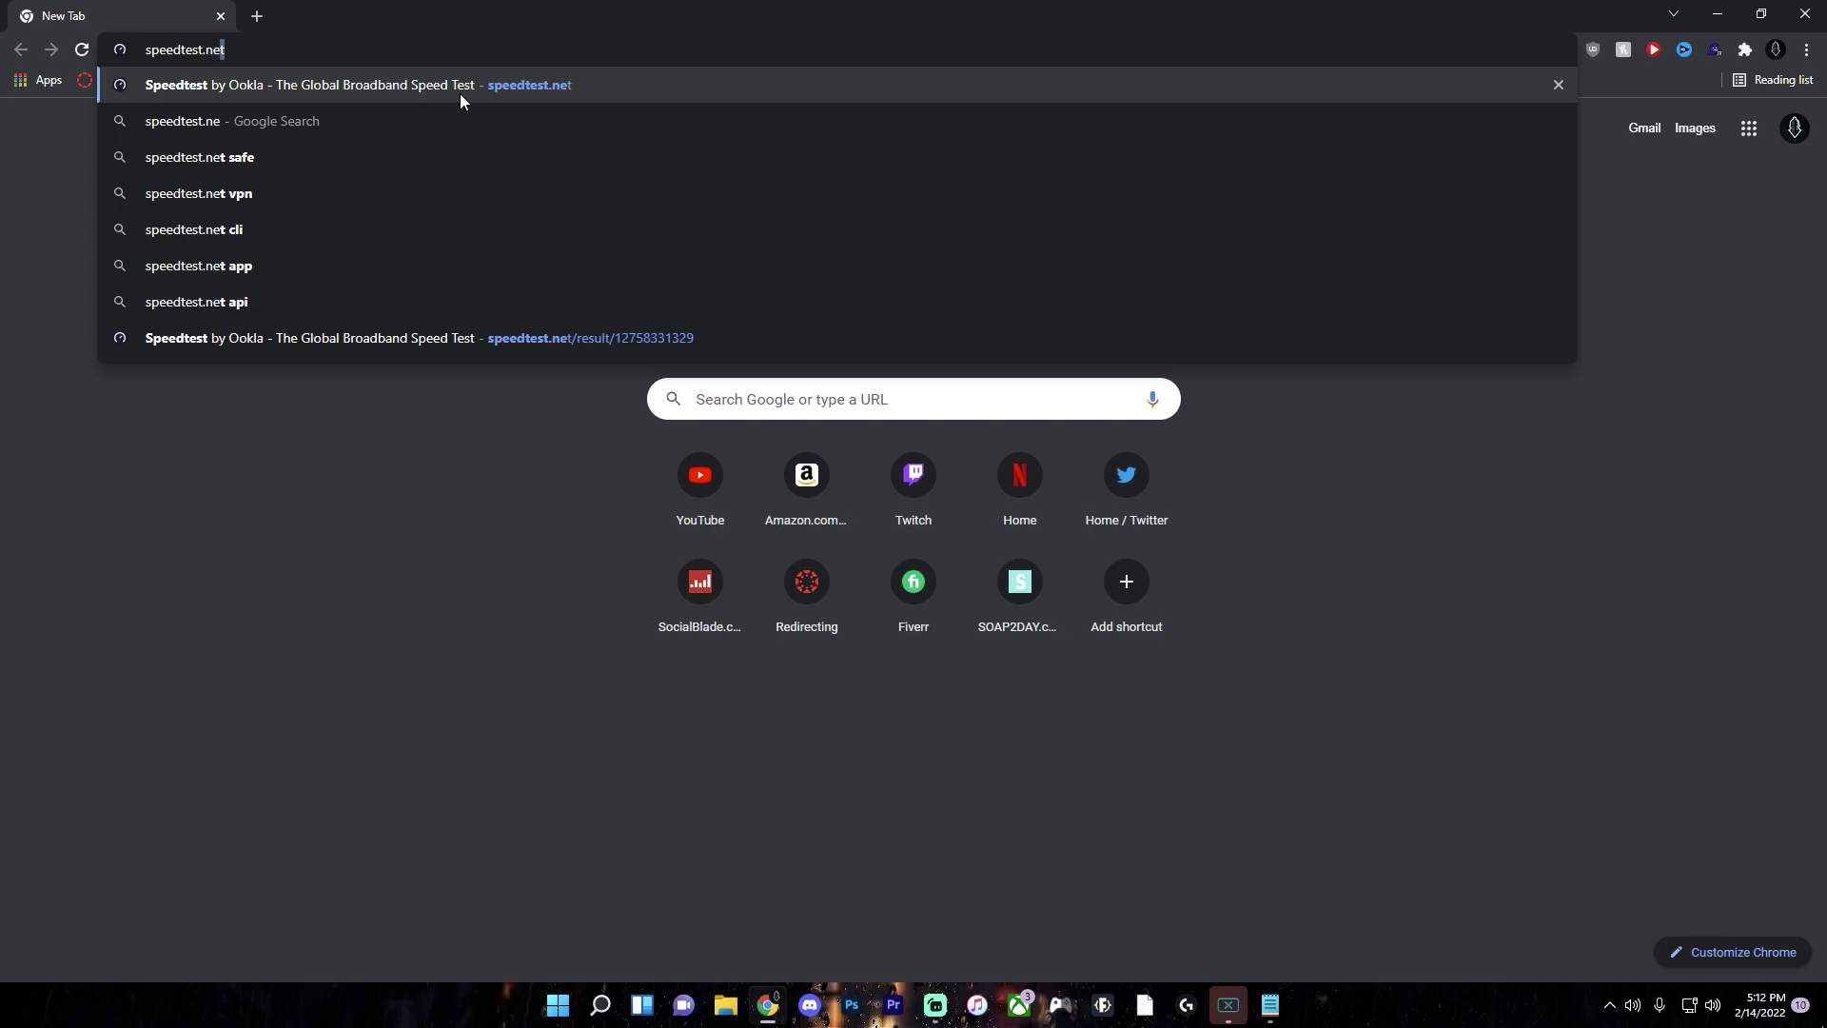
key("Return")
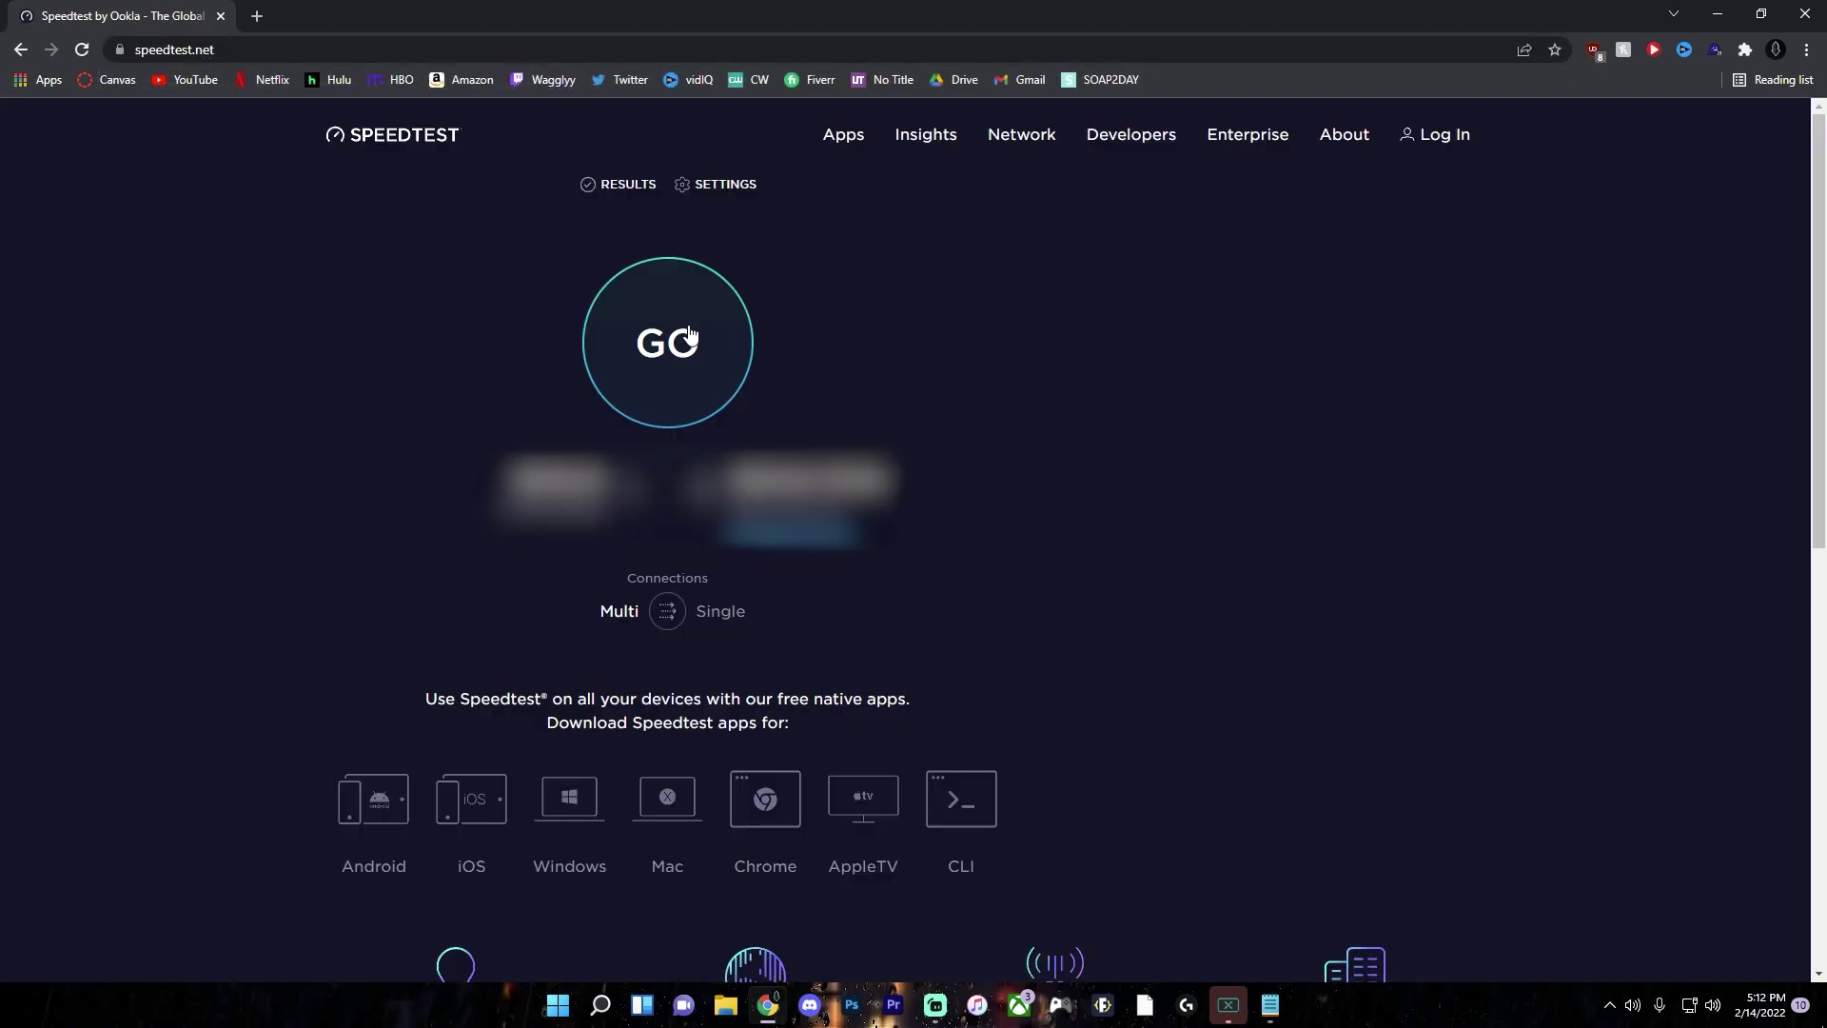
- Run the speed test (210.80 Mbps down) and highlight the 31.47 Mbps upload result
left_click(674, 337)
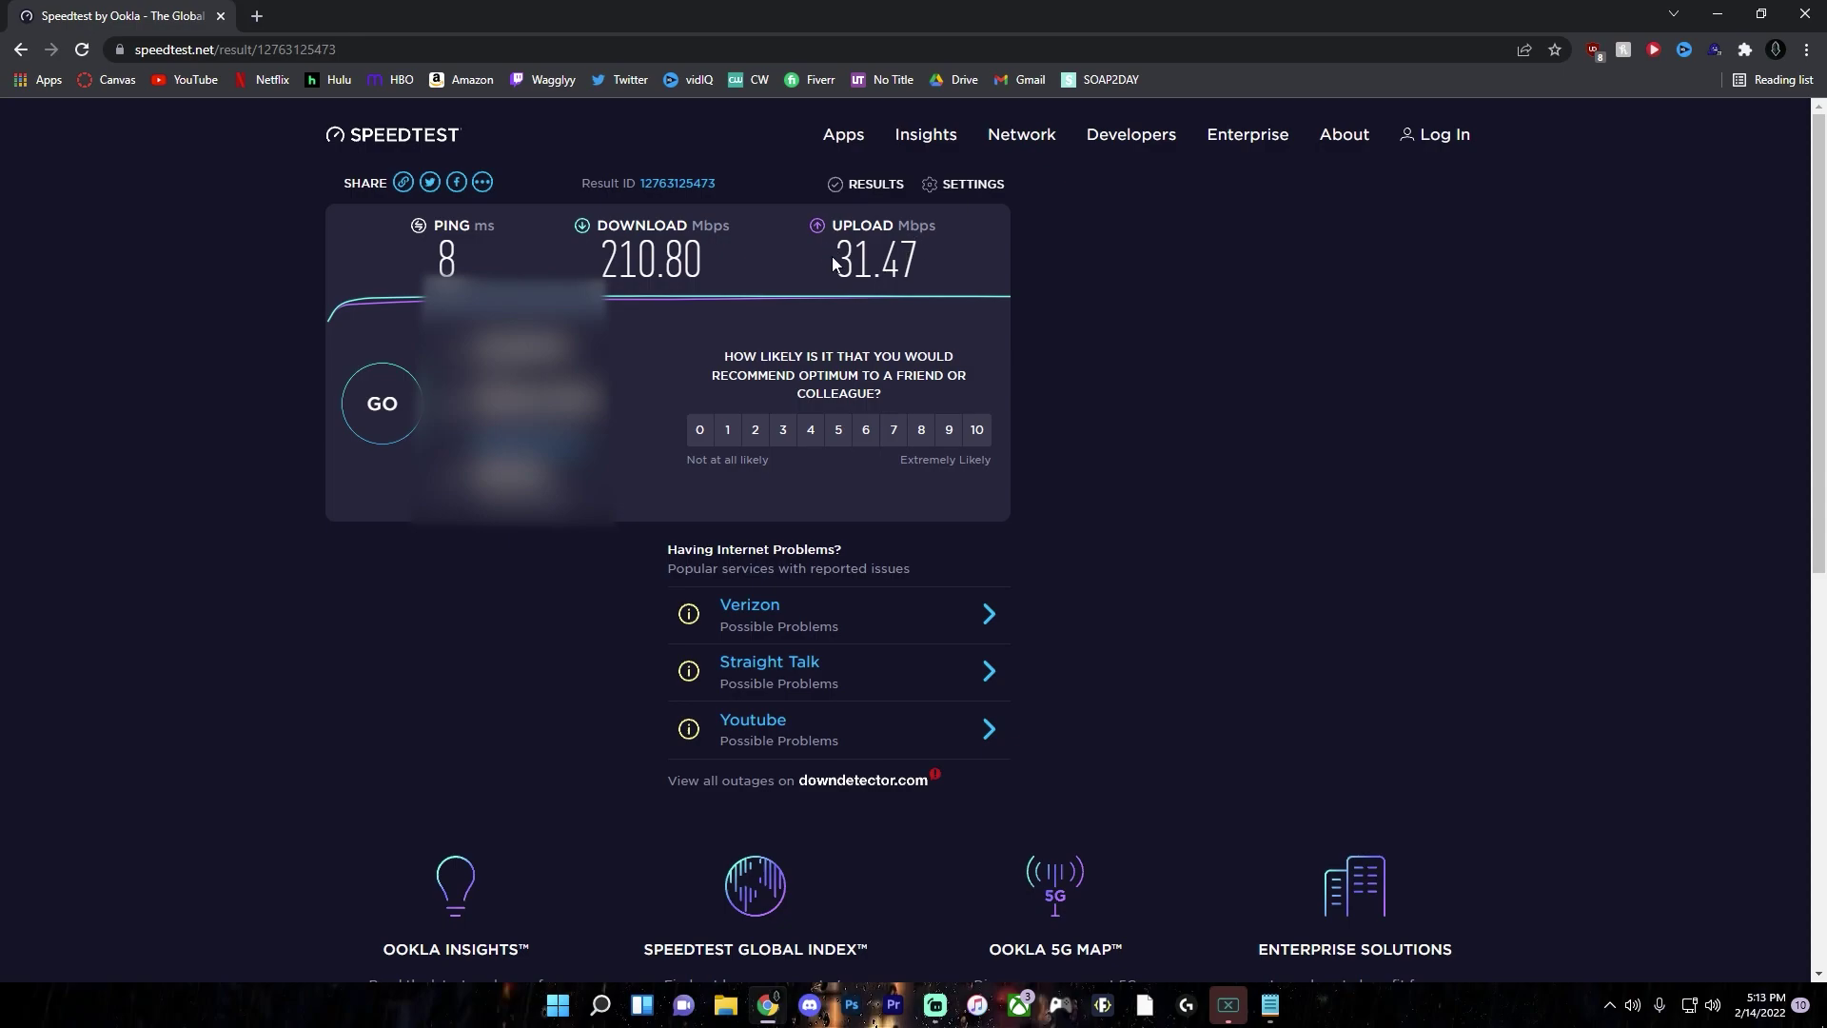
left_click_drag(834, 265, 927, 268)
left_click(932, 268)
left_click_drag(835, 267, 950, 230)
left_click(950, 231)
mouse_move(840, 249)
left_mouse_down()
mouse_move(922, 255)
mouse_move(834, 274)
left_mouse_up()
left_click(922, 255)
- Place Calculator beside the speed results and compute 31 × 1000 = 31,000 Kbps
key("XF86Calculator")
left_click_drag(1557, 148, 1204, 149)
type("31*1000")
key("Return")
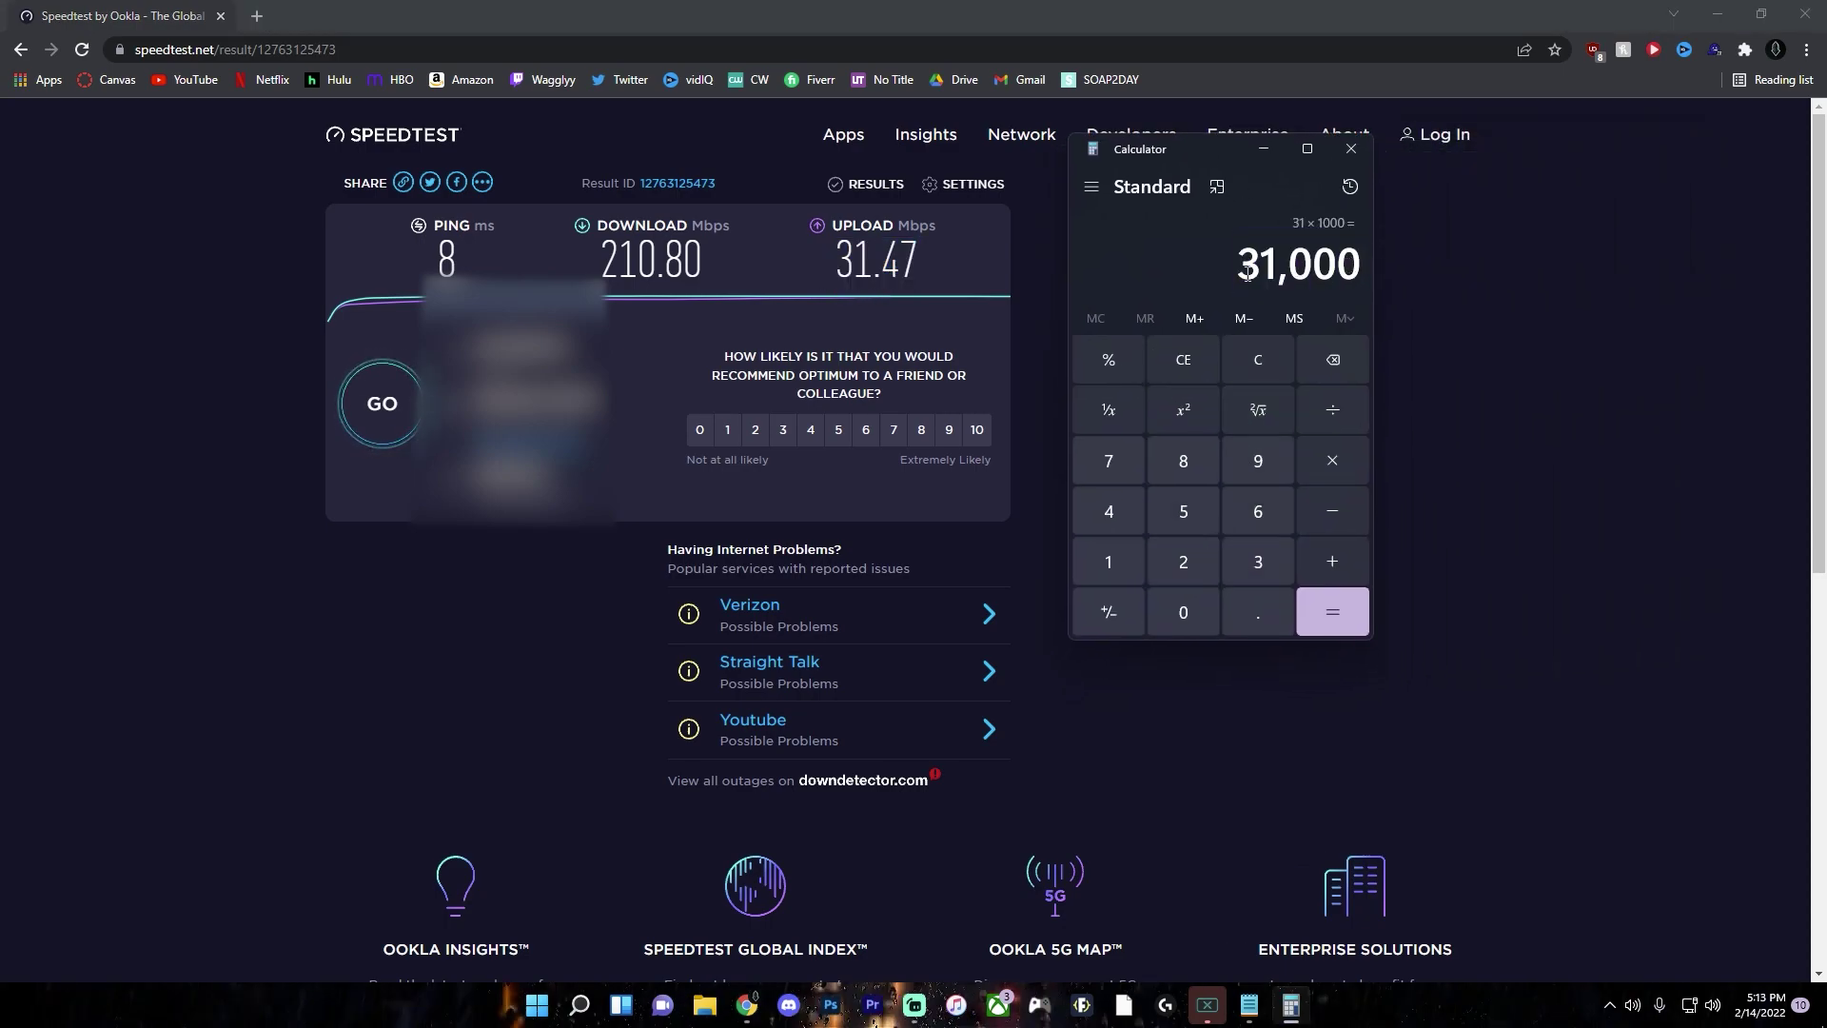
double_click(1377, 264)
- Multiply 31,000 by 0.7 to get 21,700 and highlight the result
left_click(1328, 460)
left_click(1248, 612)
left_click(1134, 472)
left_click(1333, 618)
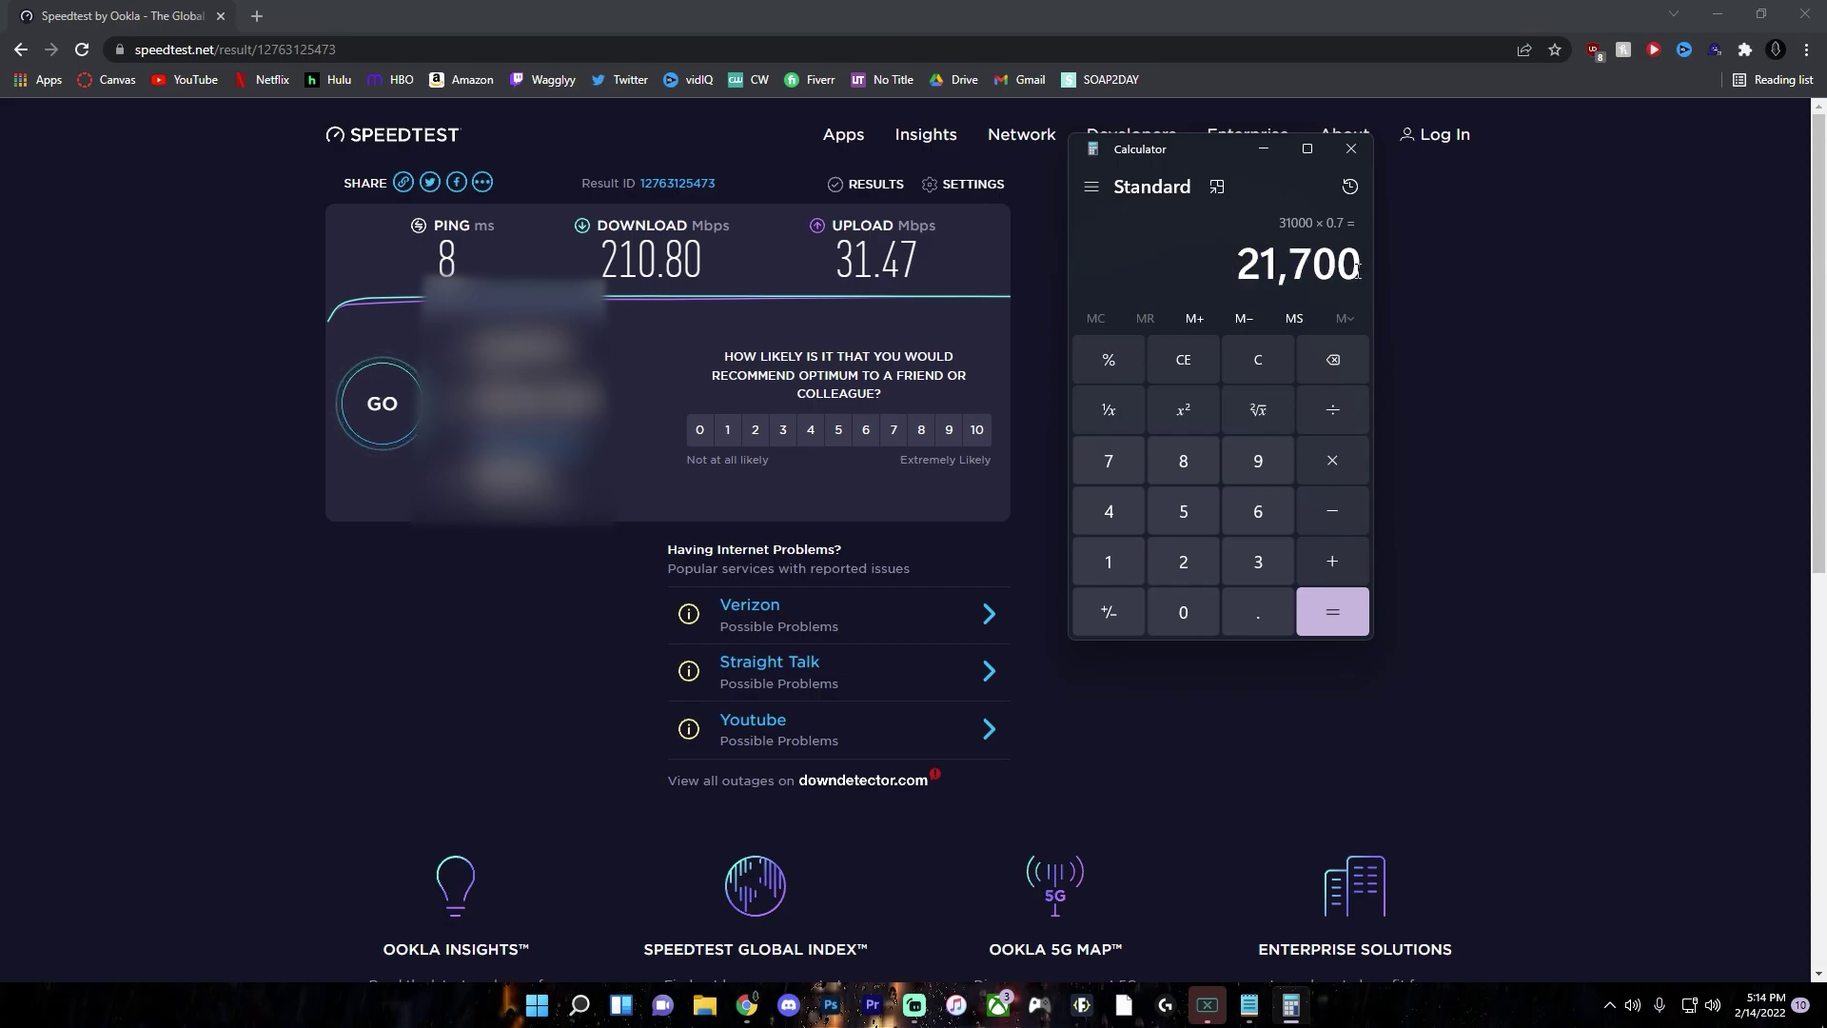
left_click_drag(1249, 269, 1366, 280)
left_click(1359, 265)
left_click(1238, 273)
left_click(1366, 280)
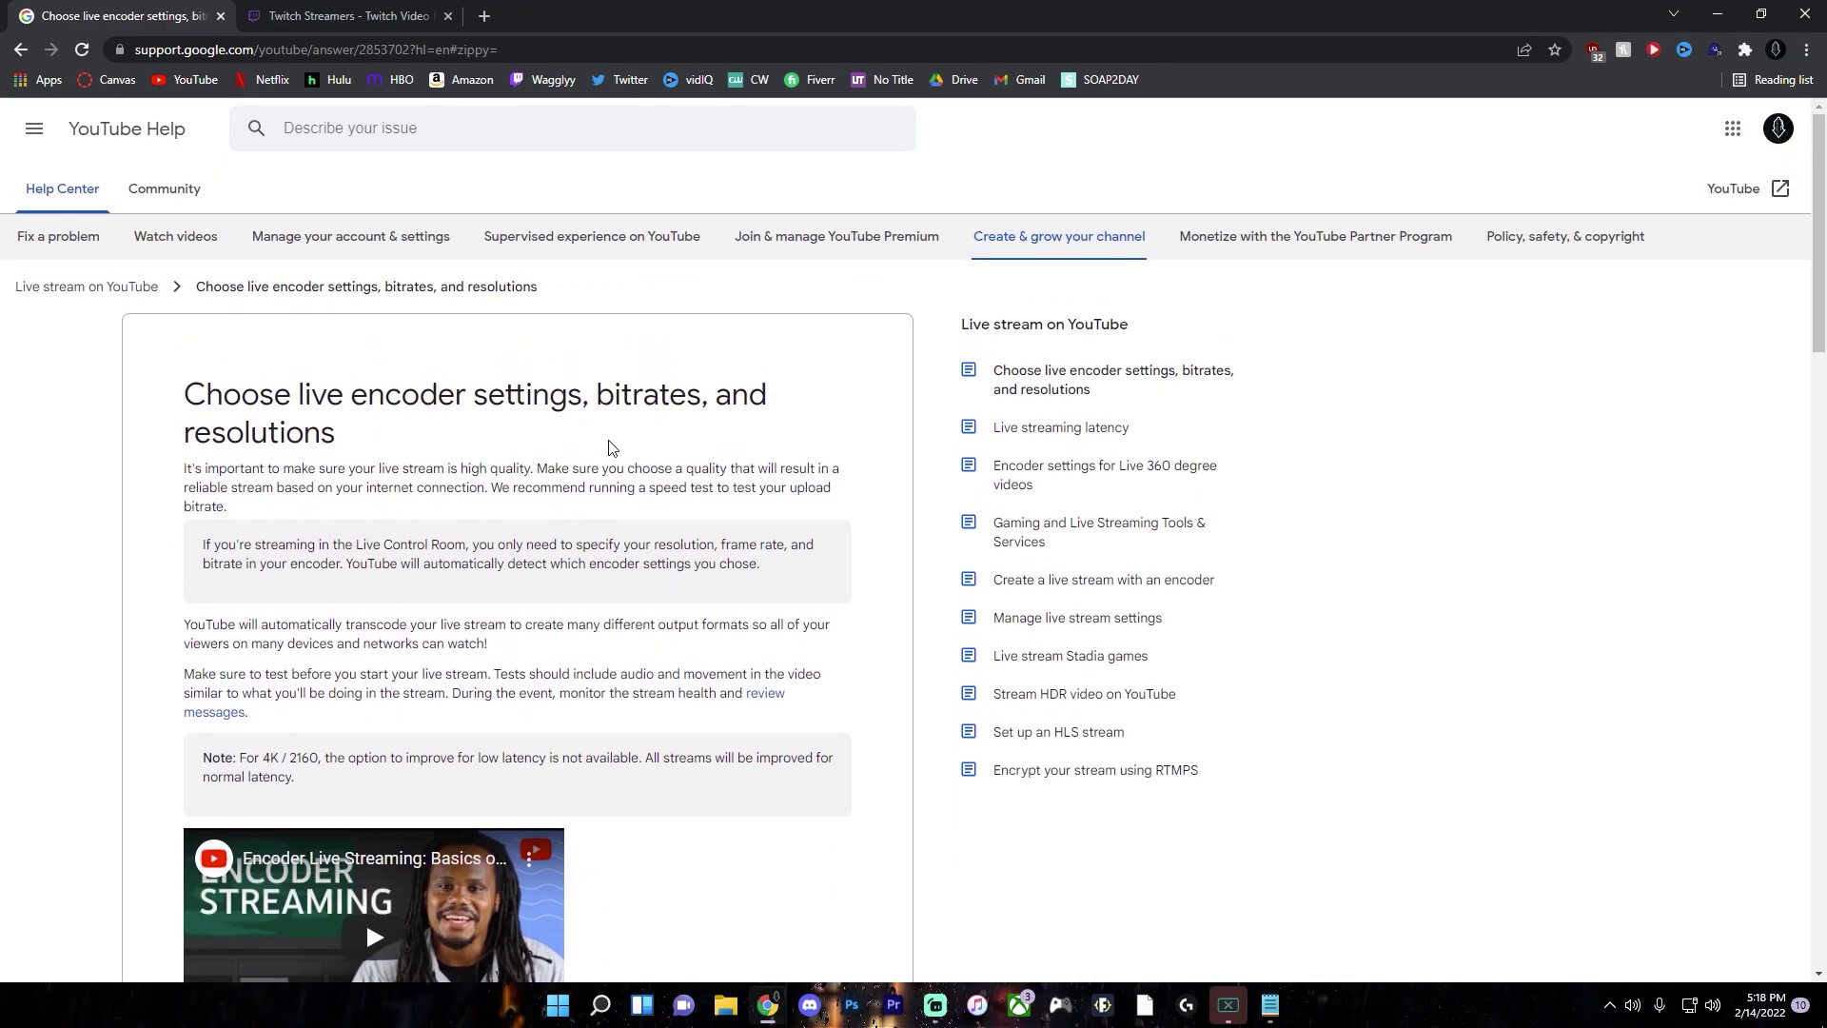
scroll(754, 511, "down", 10)
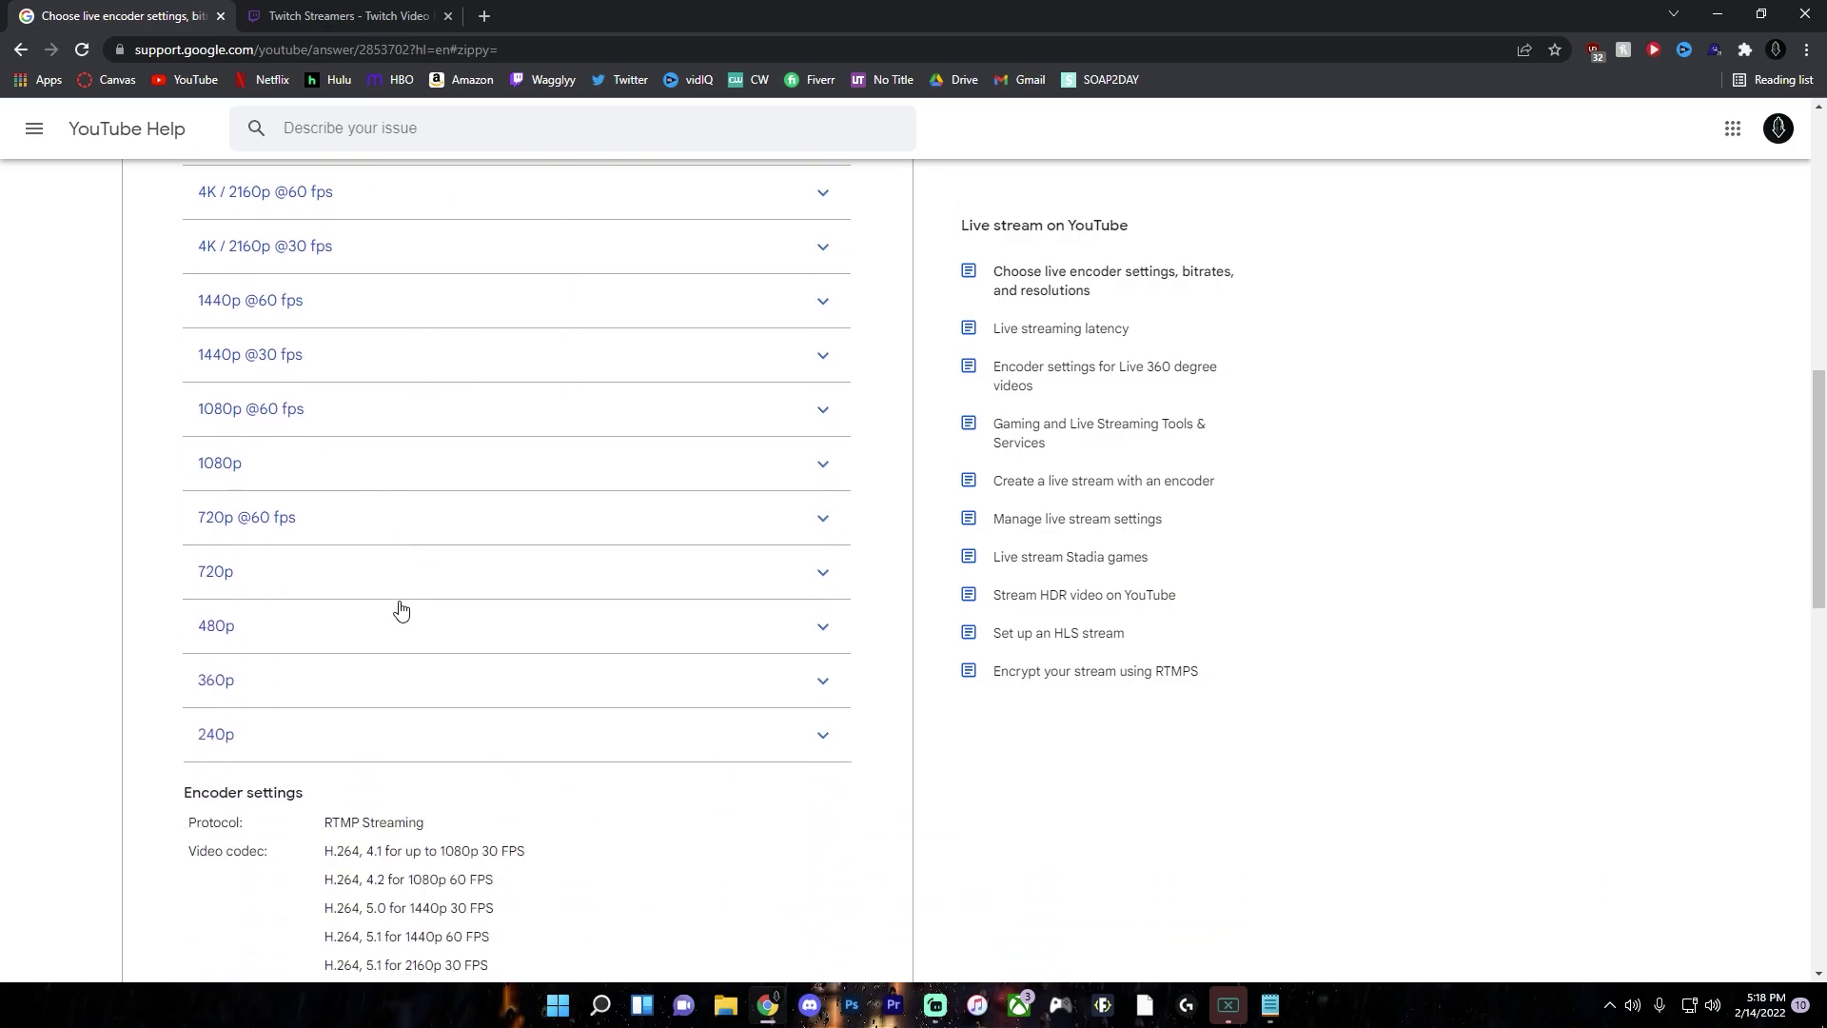
scroll(401, 610, "up", 2)
left_click(314, 598)
left_click(288, 559)
left_click(312, 802)
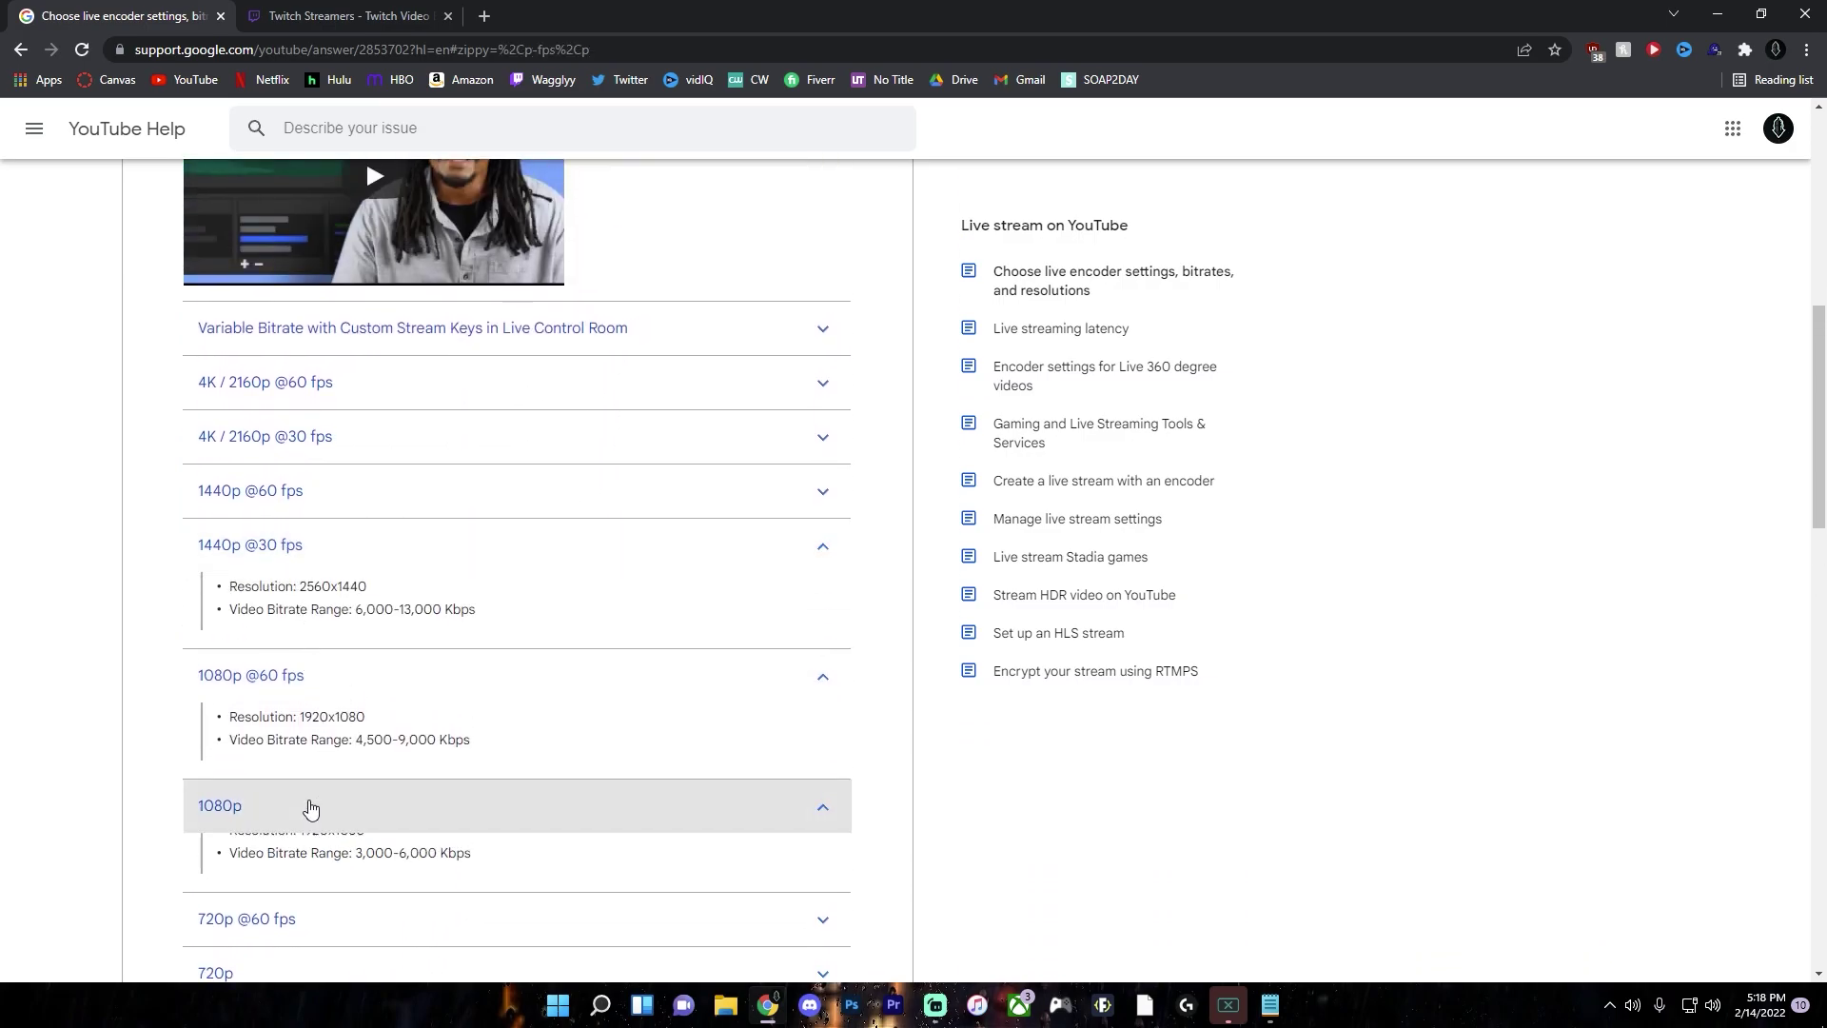
scroll(314, 790, "down", 2)
left_click(311, 757)
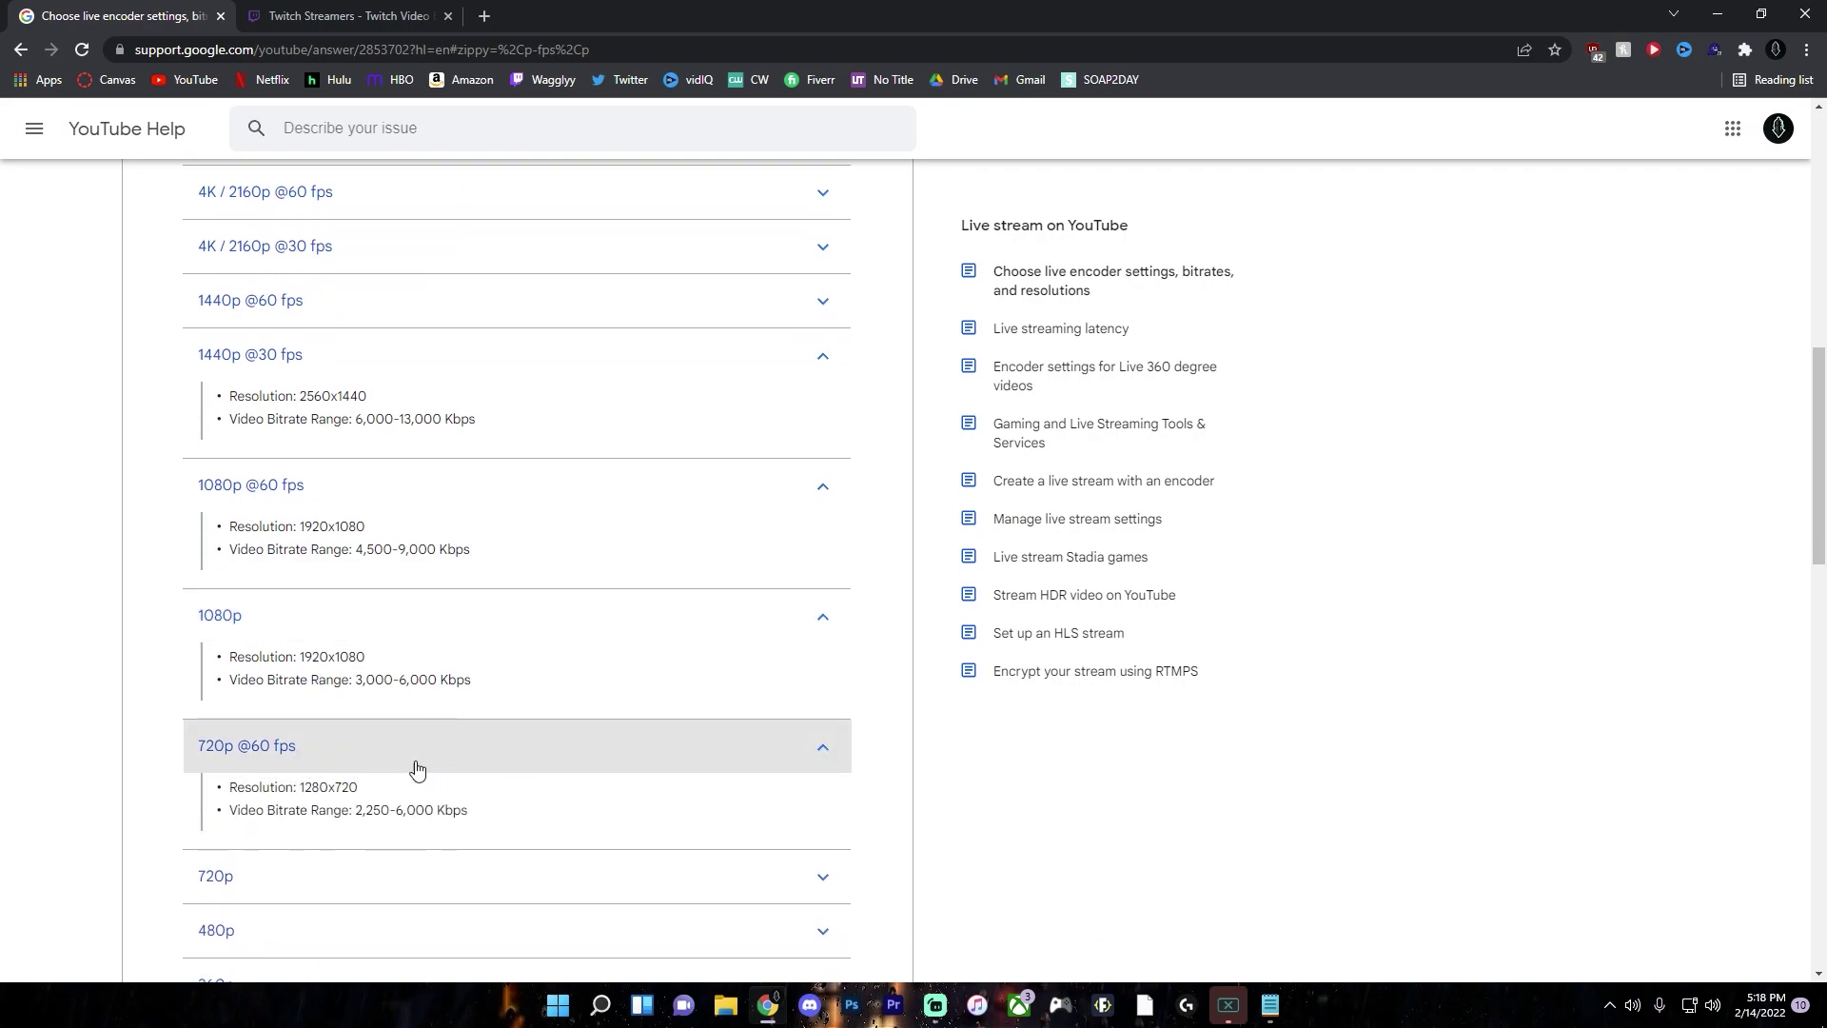
scroll(381, 732, "down", 1)
scroll(237, 653, "down", 1)
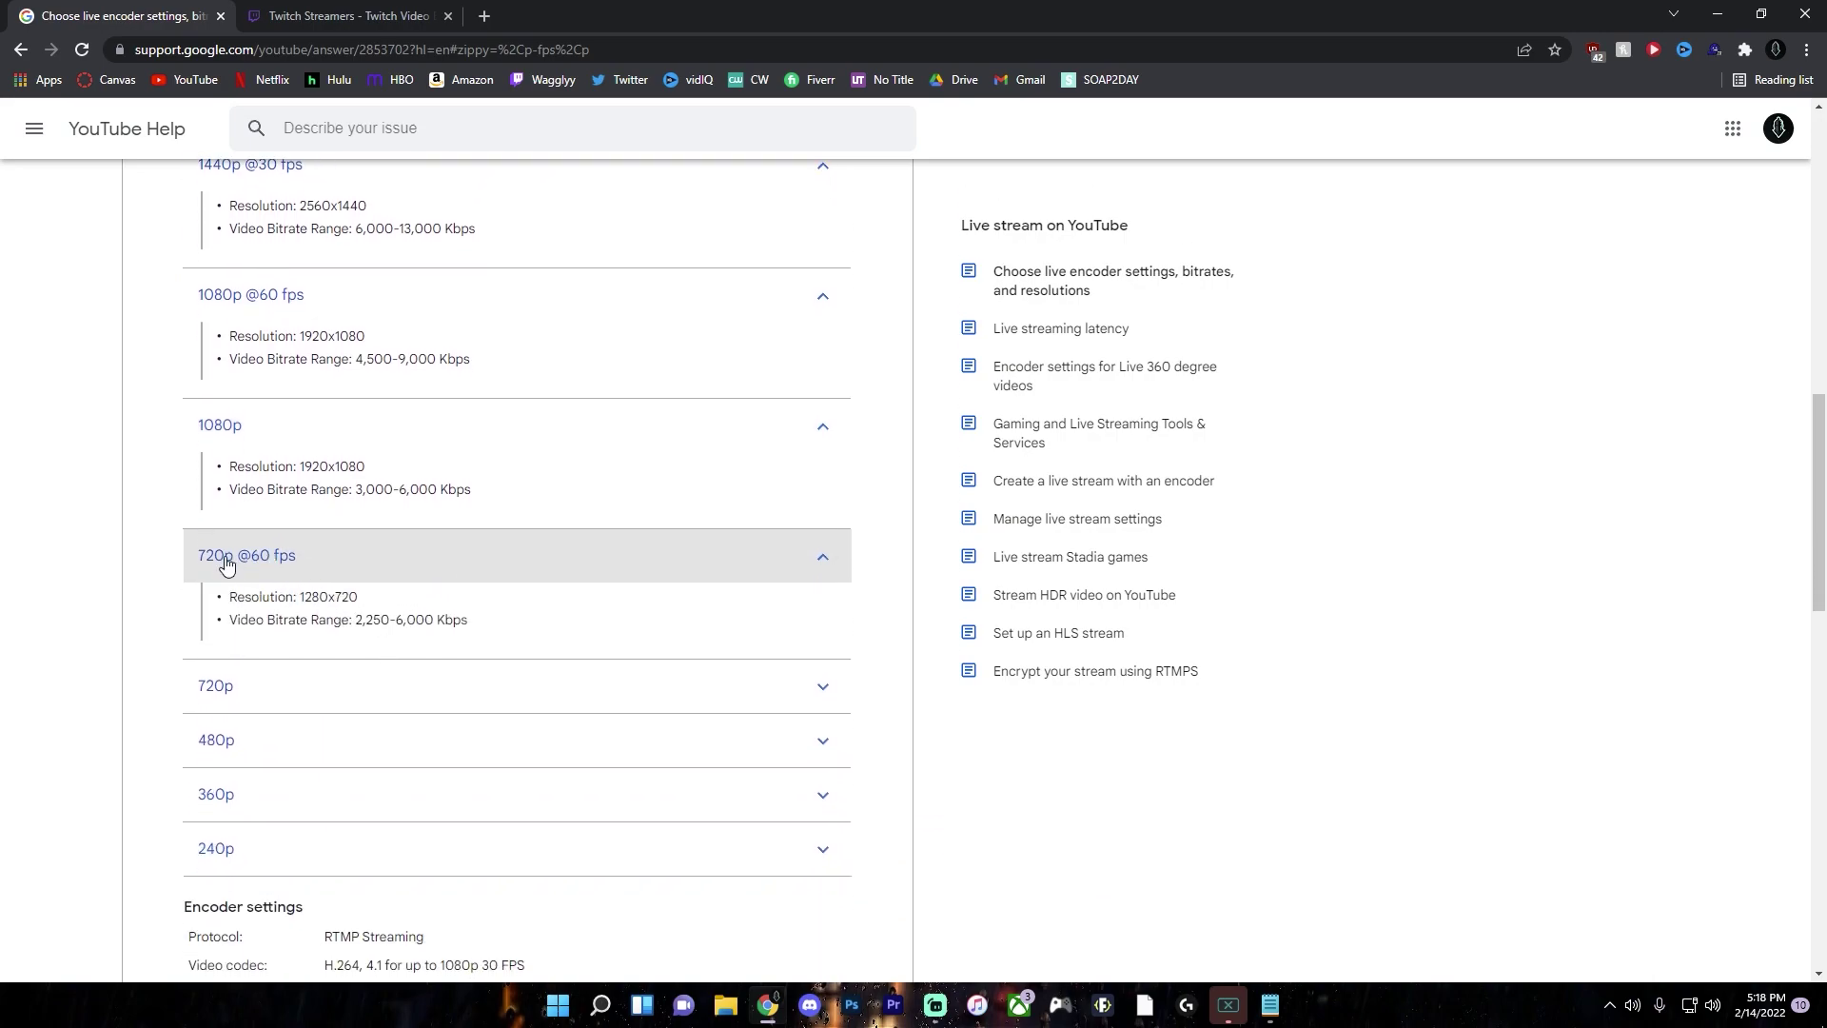
left_click_drag(358, 624, 392, 628)
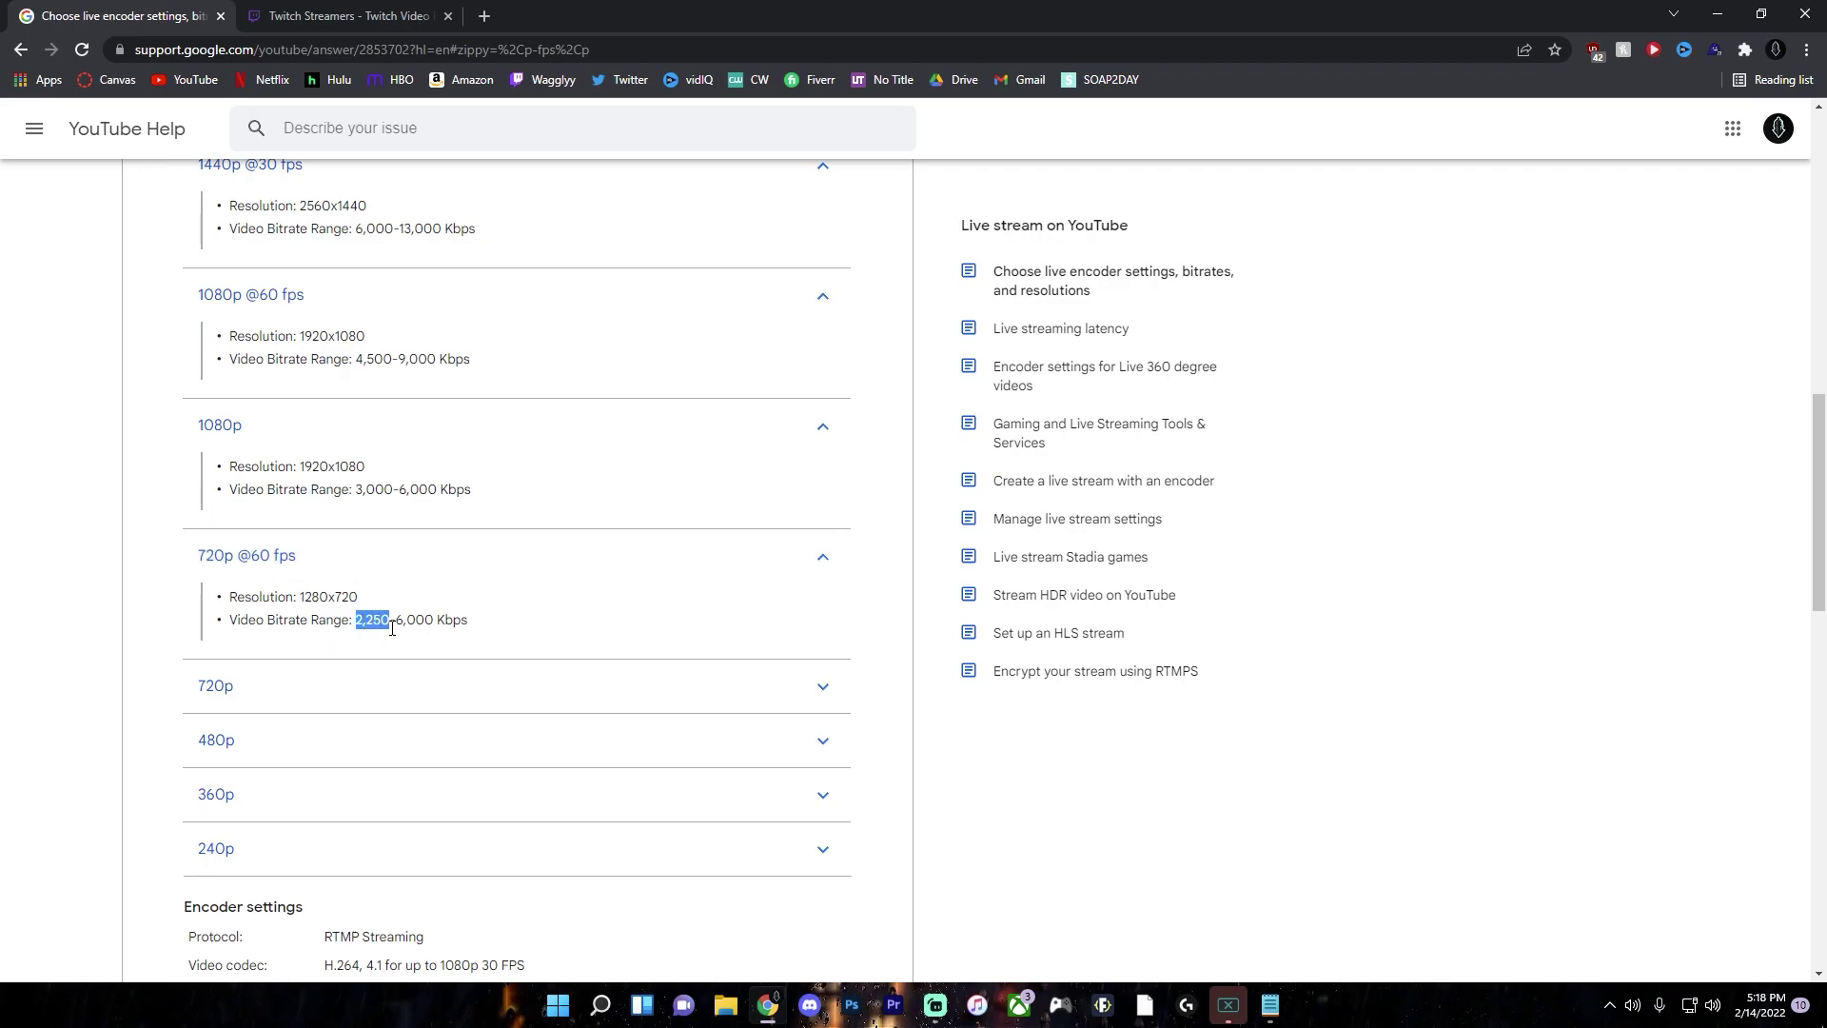
scroll(380, 657, "up", 4)
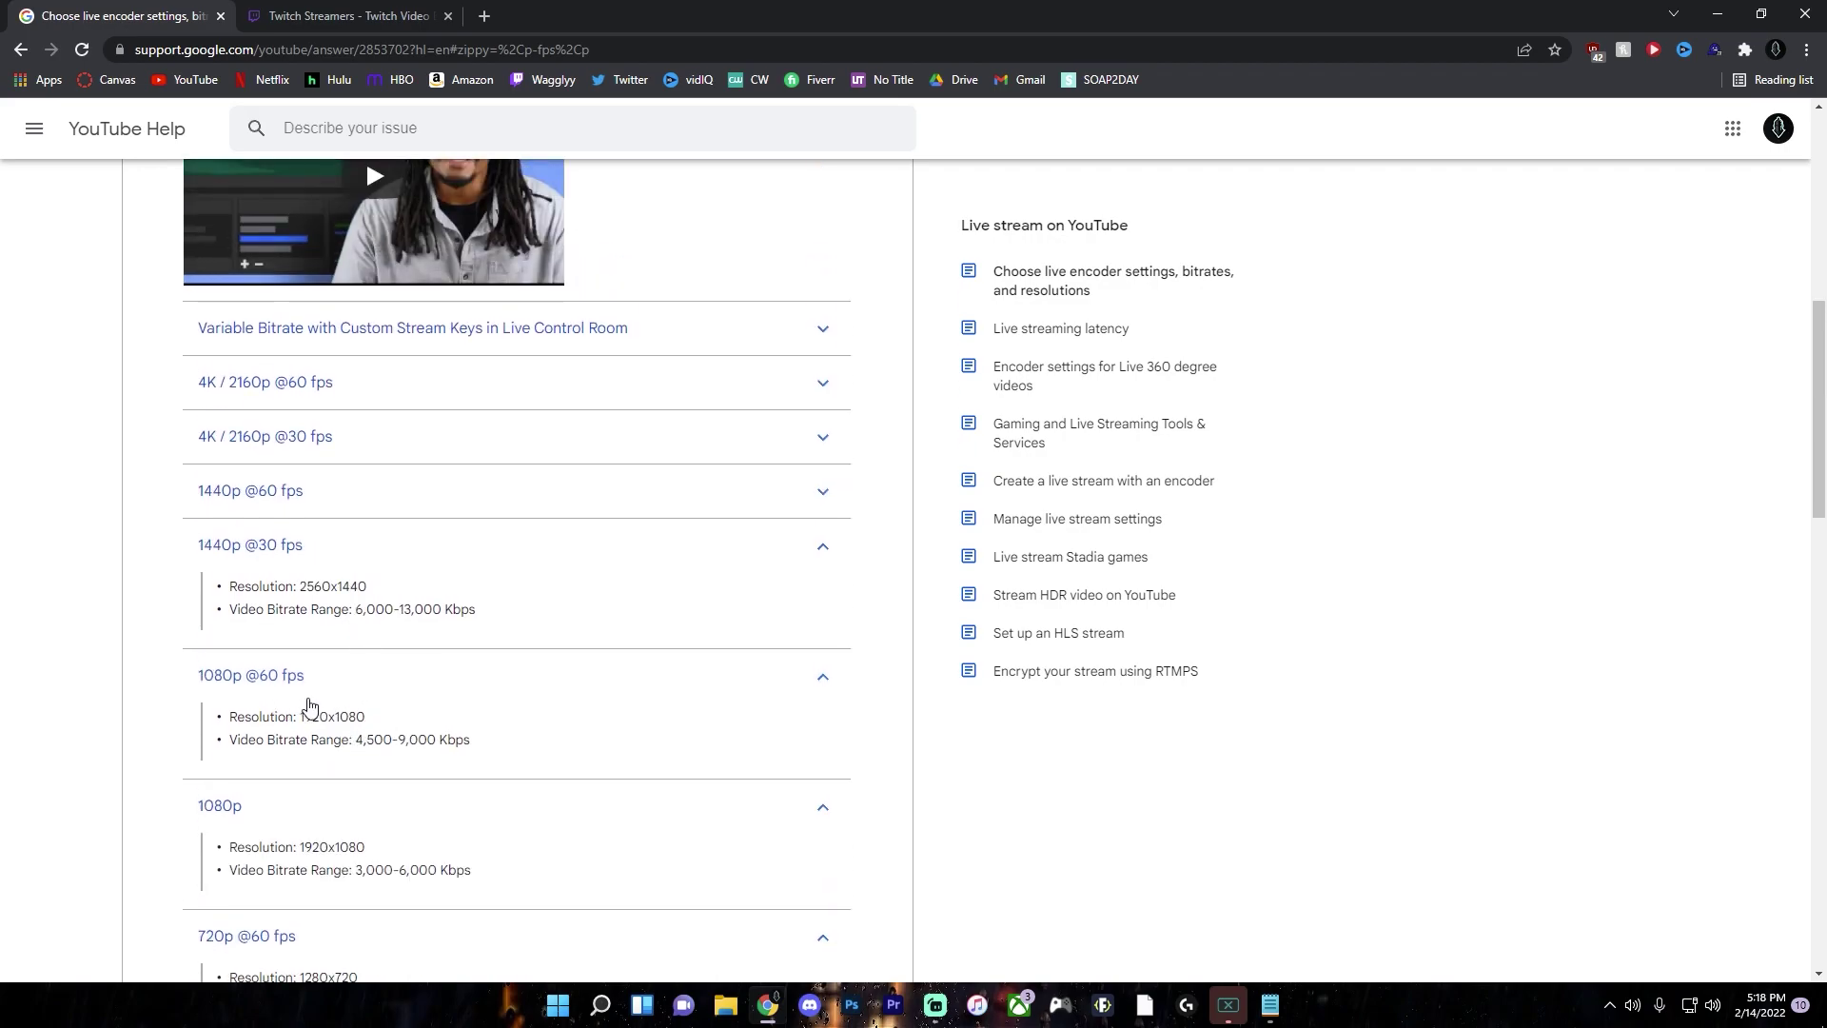
left_click_drag(473, 742, 358, 744)
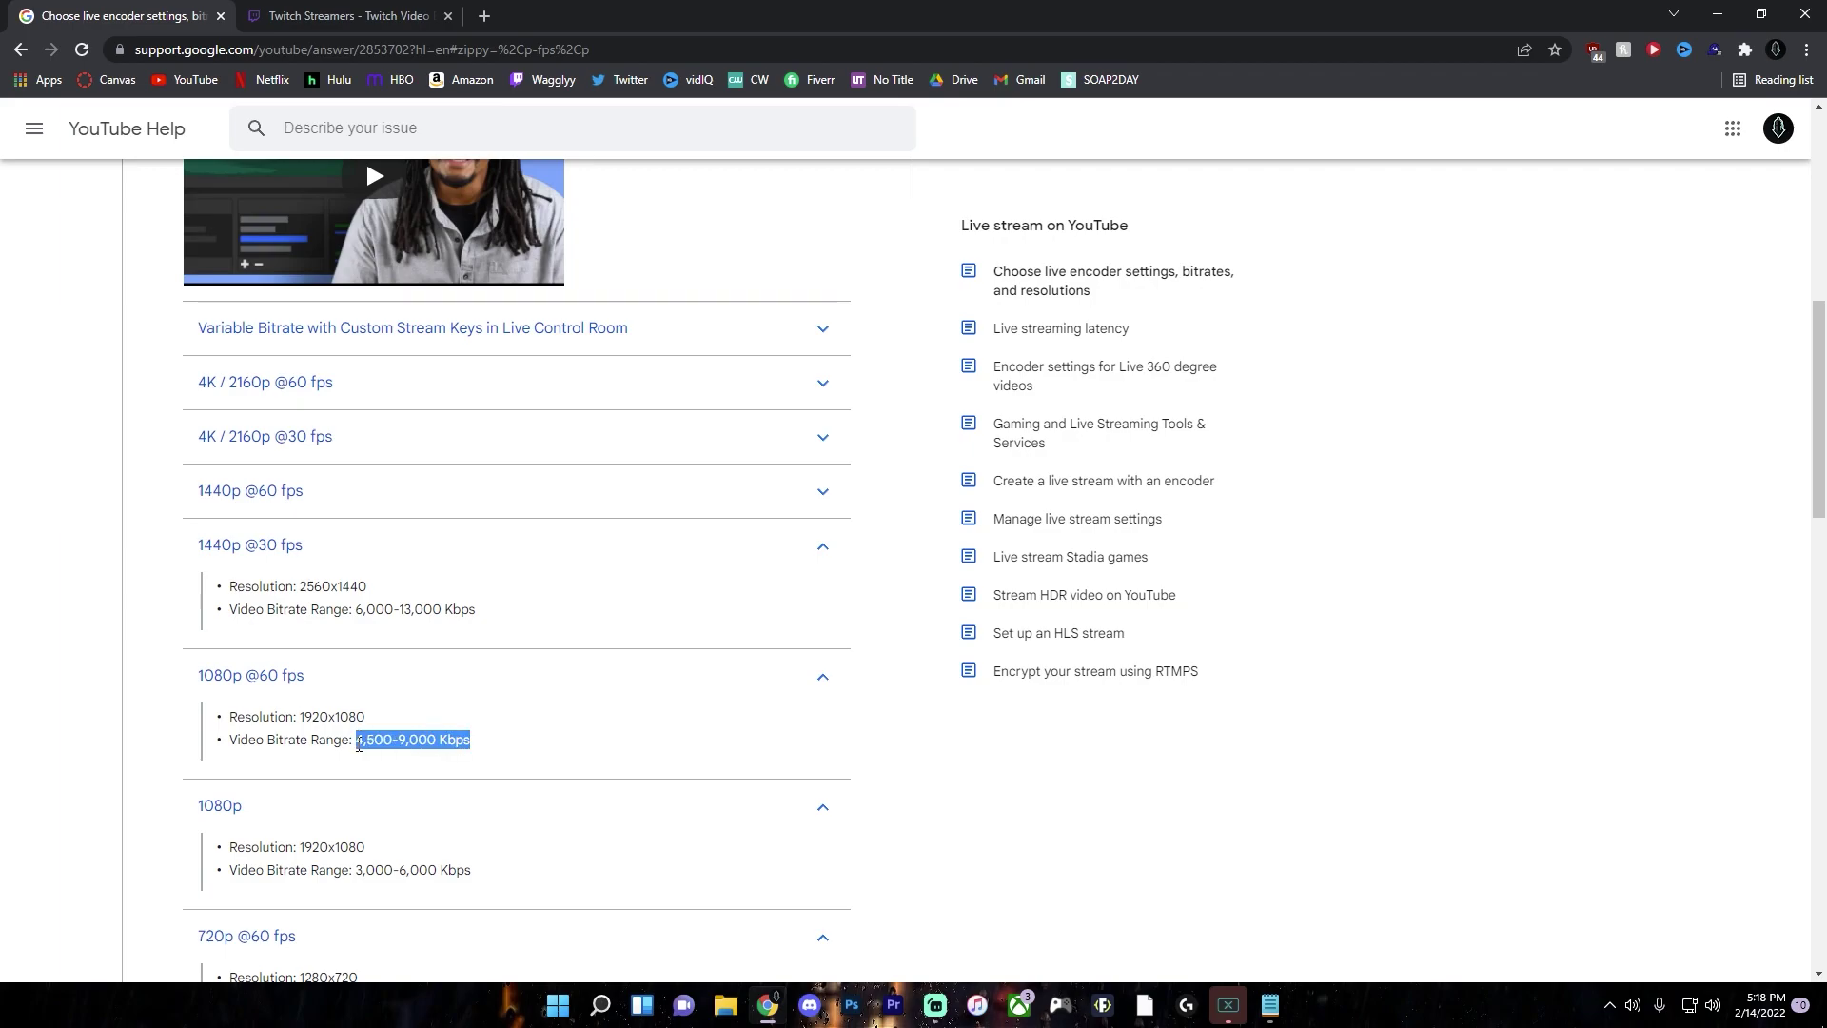
left_click(360, 744)
left_click_drag(360, 740, 386, 740)
left_click(392, 741)
double_click(401, 739)
left_click(401, 740)
double_click(400, 739)
double_click(400, 740)
left_click_drag(399, 740, 439, 740)
left_click(439, 741)
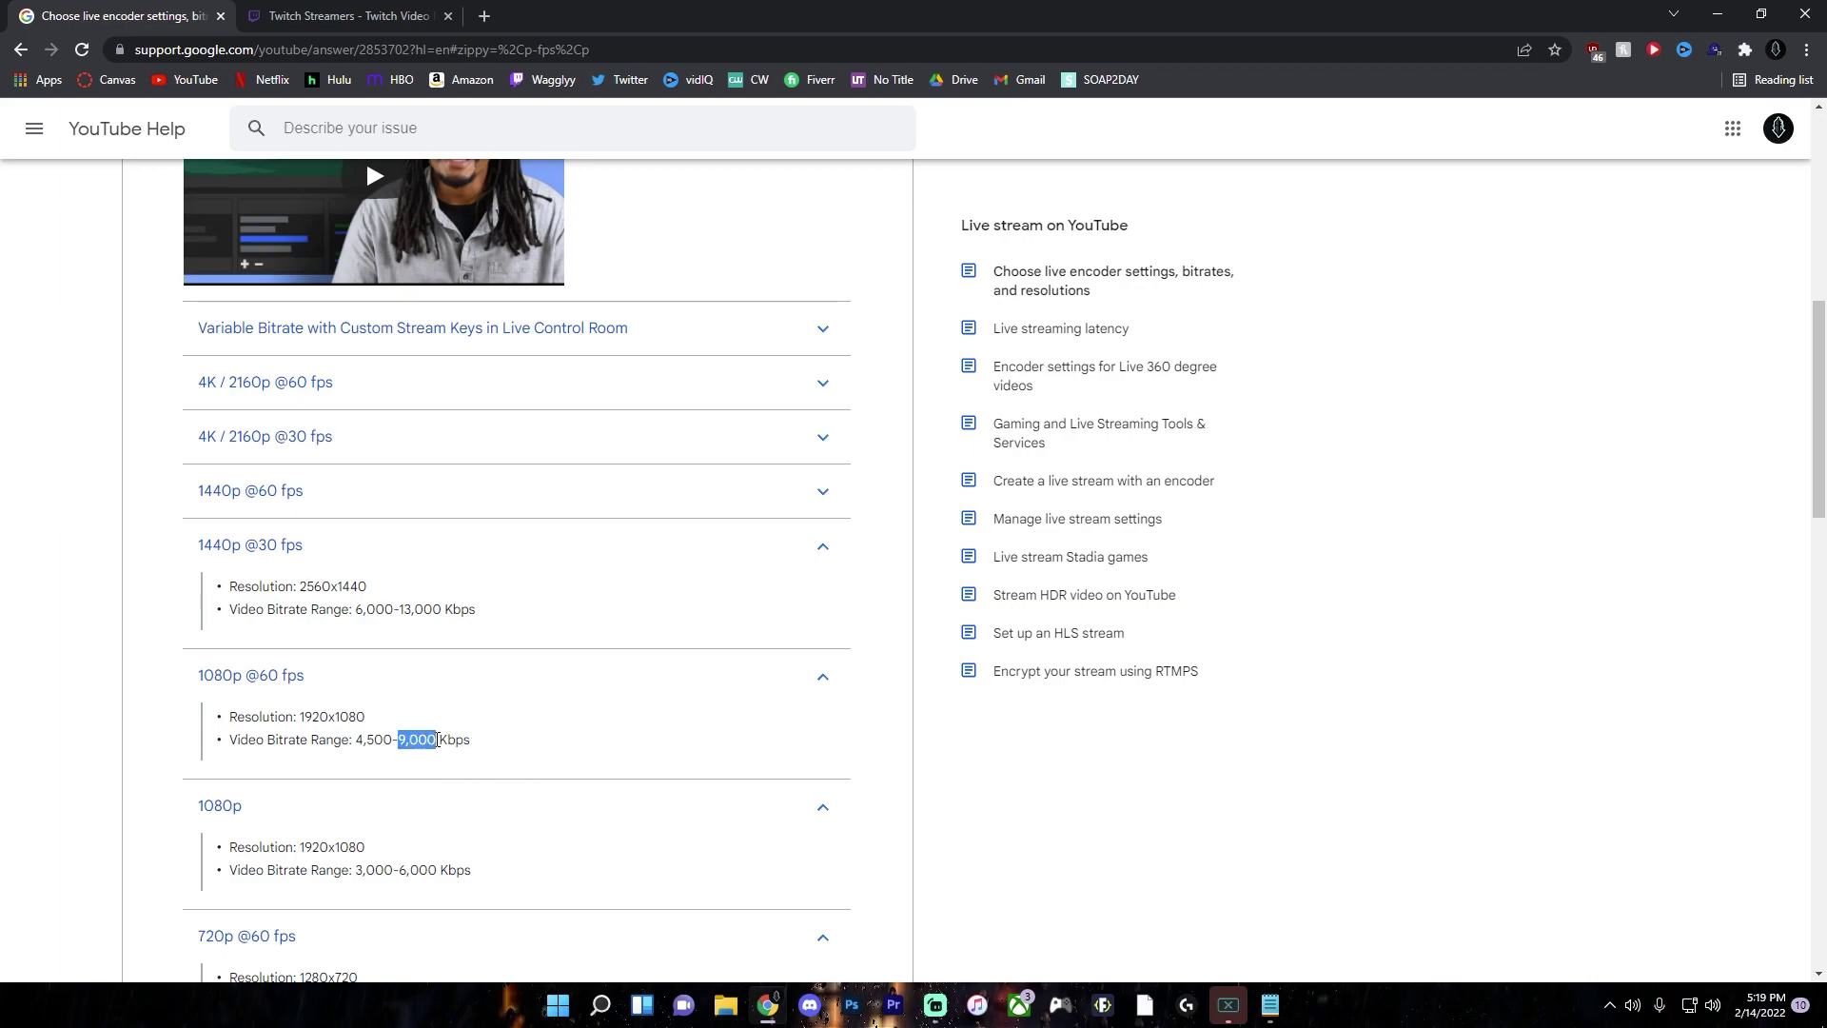